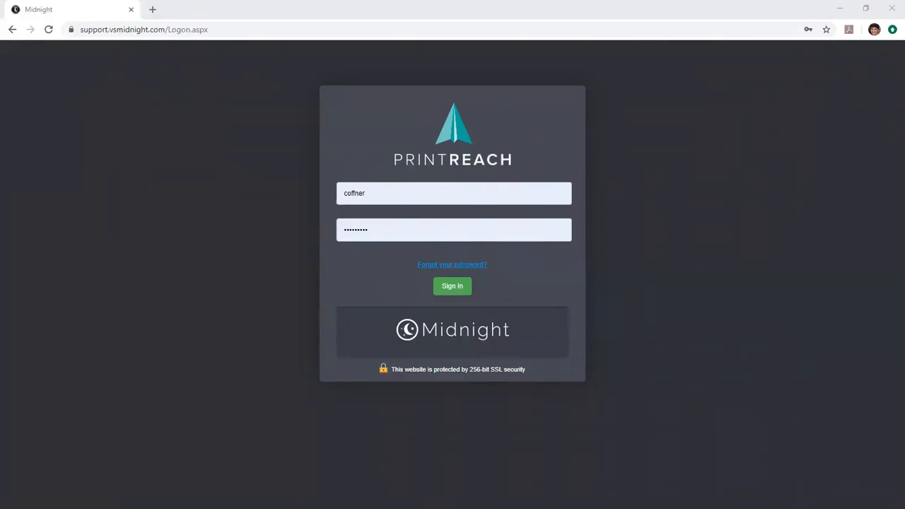
Step: Sign in with the prefilled credentials and open the Easter Postcards estimate for Luby's from the open estimates
click(452, 286)
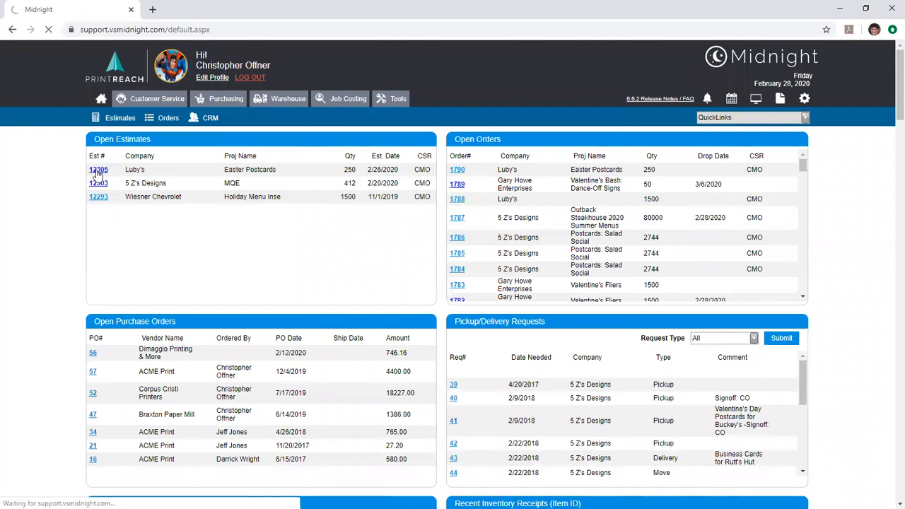
click(97, 170)
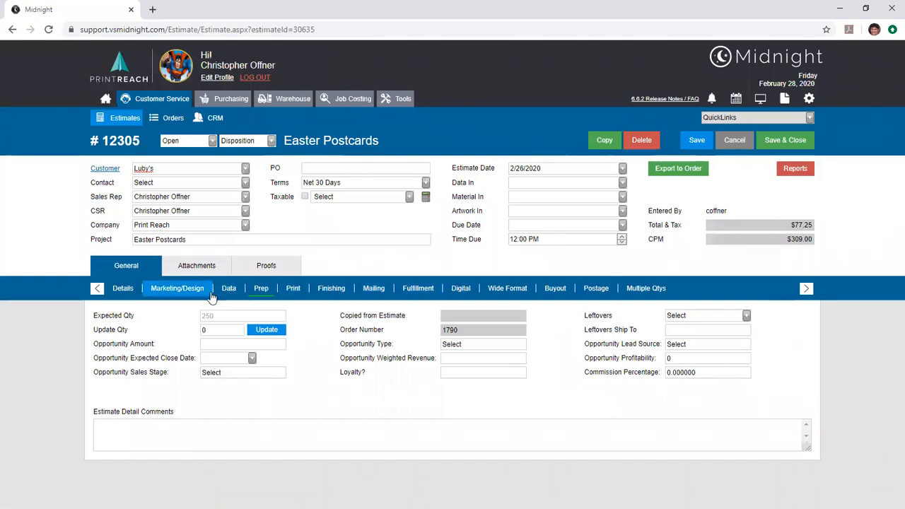
Step: Add the Copies (Photocopy) service to the estimate's Print services
click(295, 291)
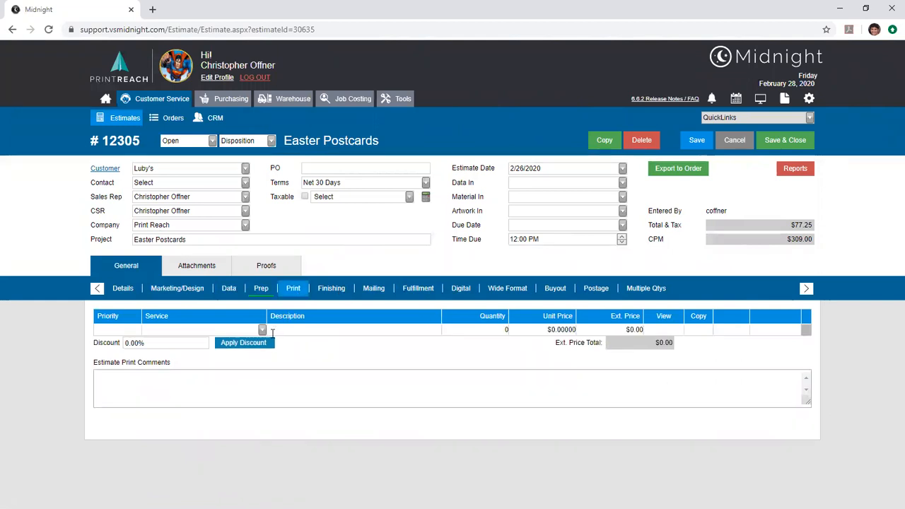
click(260, 333)
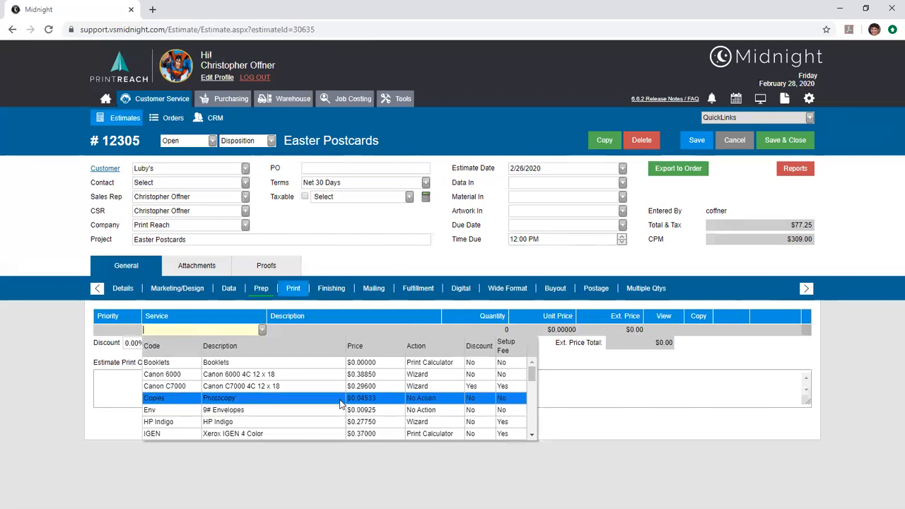
click(367, 407)
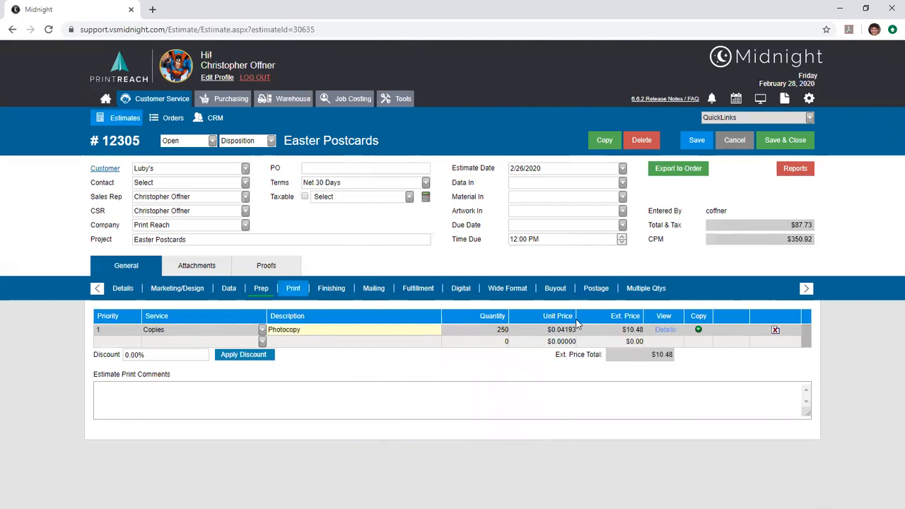
Step: Check the Expected Qty in the estimate's details, and return to the list of available Print services
click(262, 342)
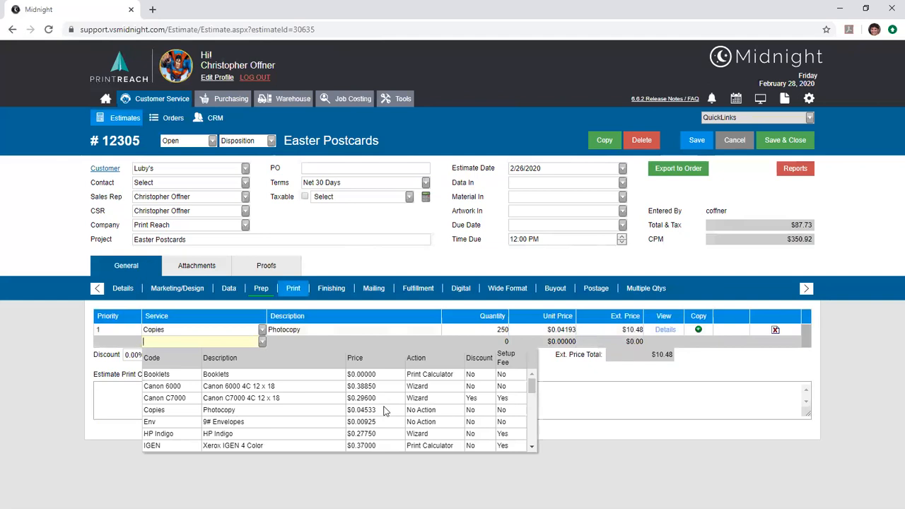
click(111, 294)
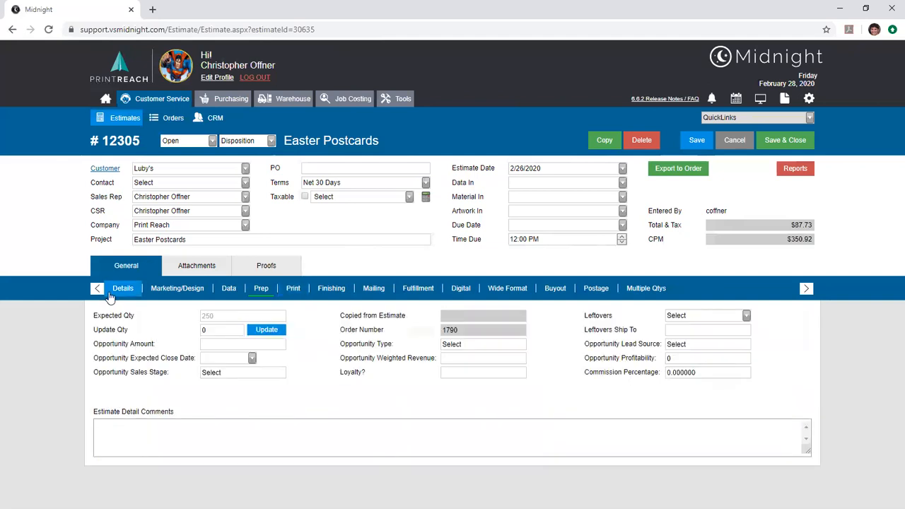
drag(95, 326, 136, 320)
click(142, 322)
click(297, 293)
click(261, 342)
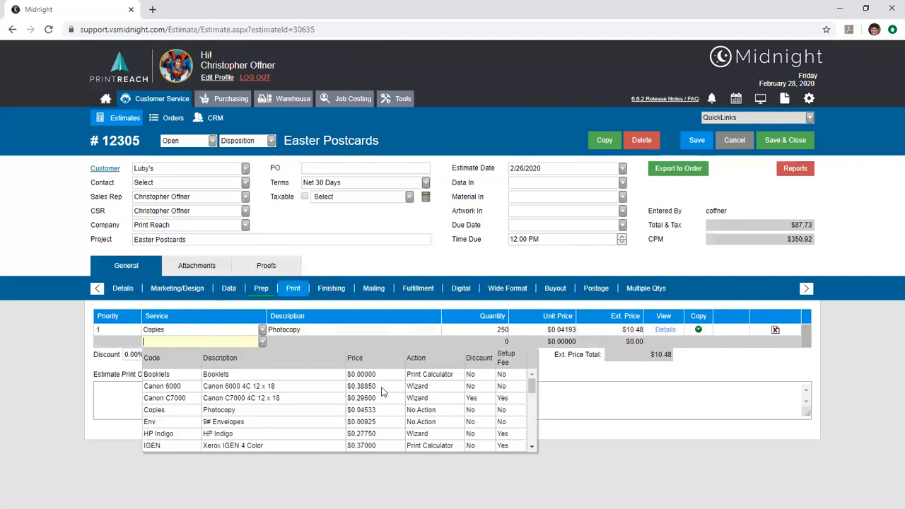
Step: Add the Cons (Consulting) service to the estimate's Marketing/Design services
click(185, 289)
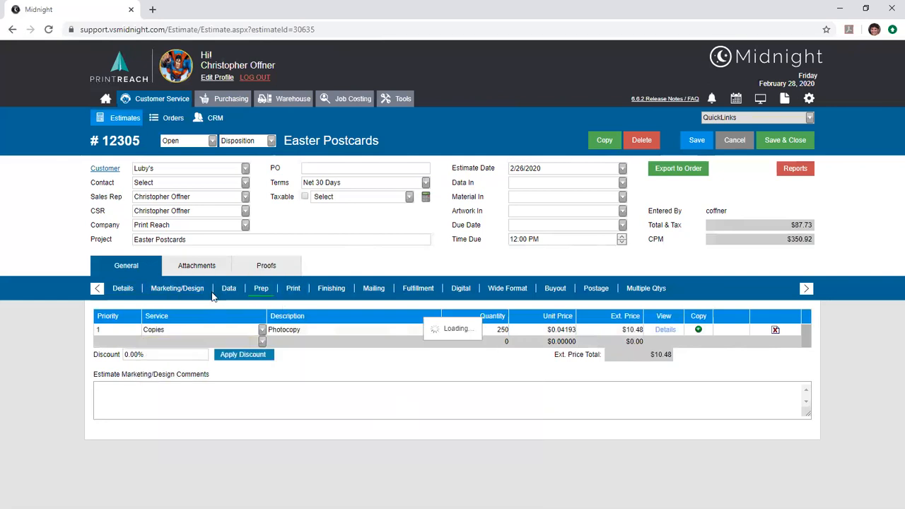
click(263, 330)
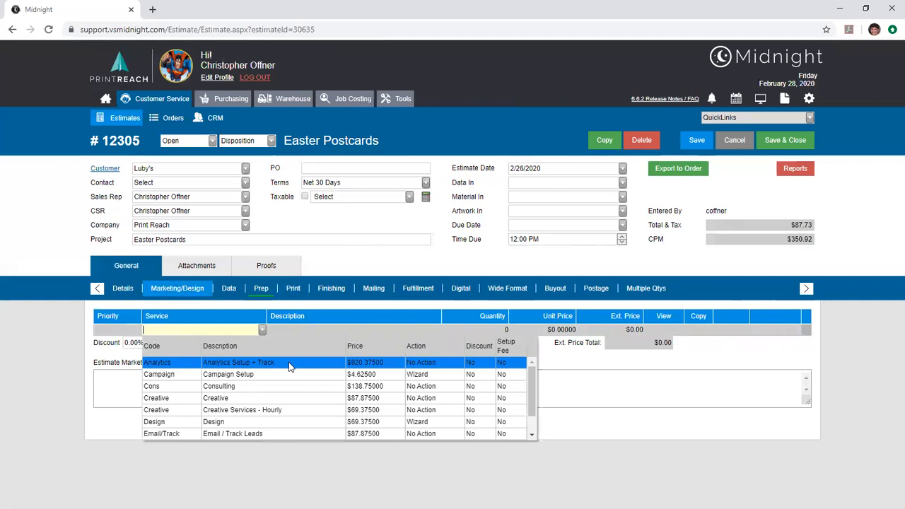
click(287, 386)
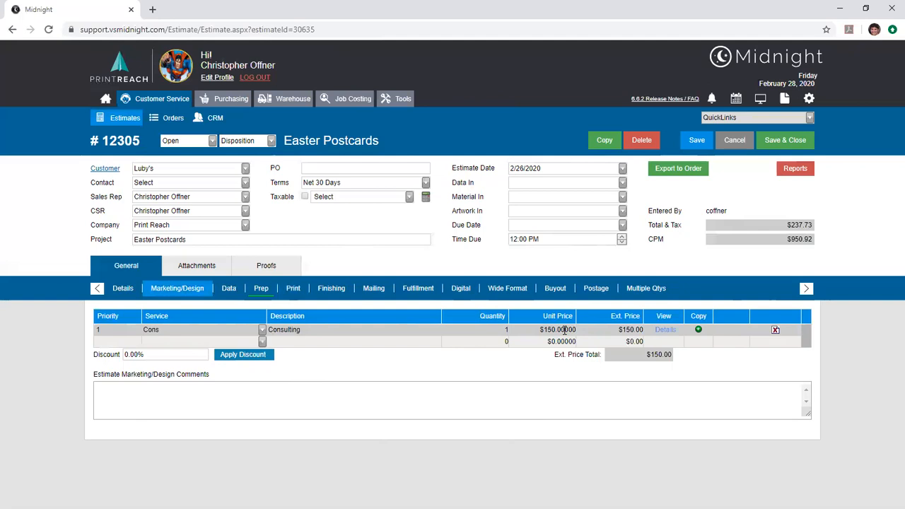
Step: Add the XMPie Setup Fee service to the estimate's Print services
click(293, 289)
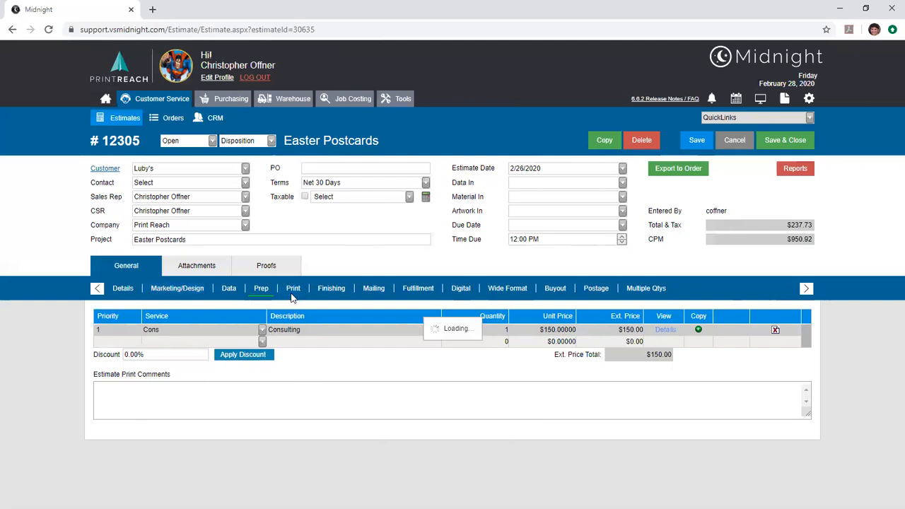
click(262, 342)
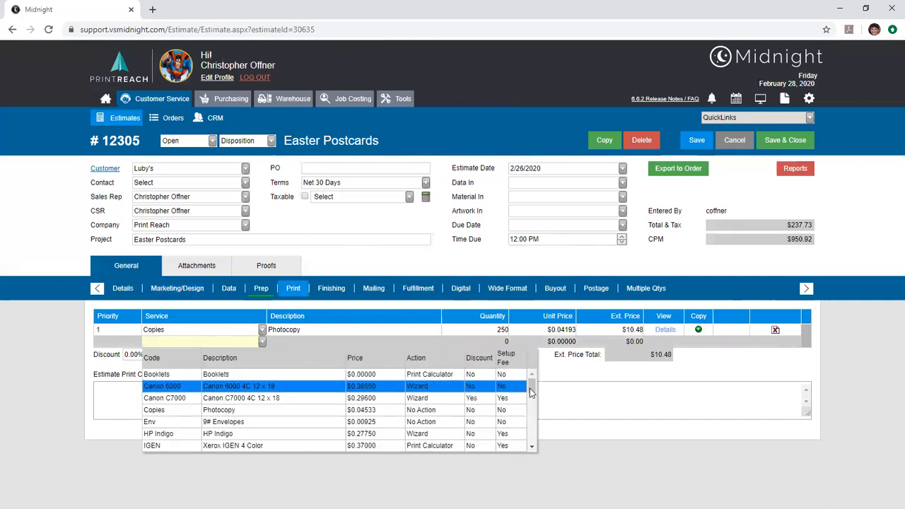
mouse_move(534, 388)
mouse_down()
mouse_move(535, 400)
mouse_move(510, 404)
mouse_move(535, 408)
mouse_move(534, 417)
mouse_up()
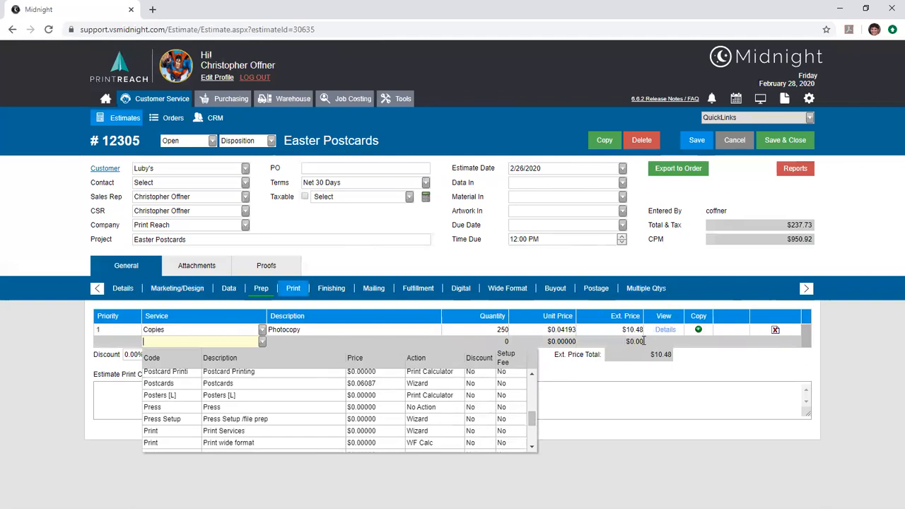
drag(537, 426, 539, 442)
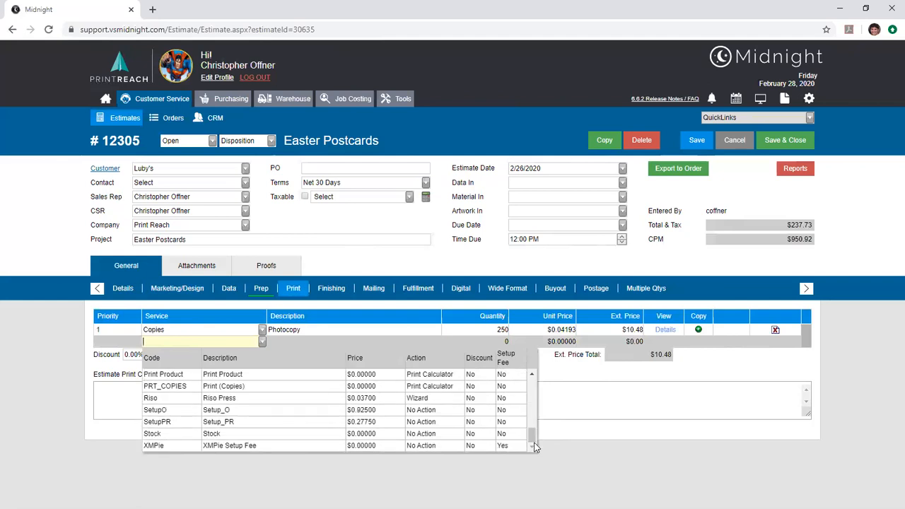
click(513, 447)
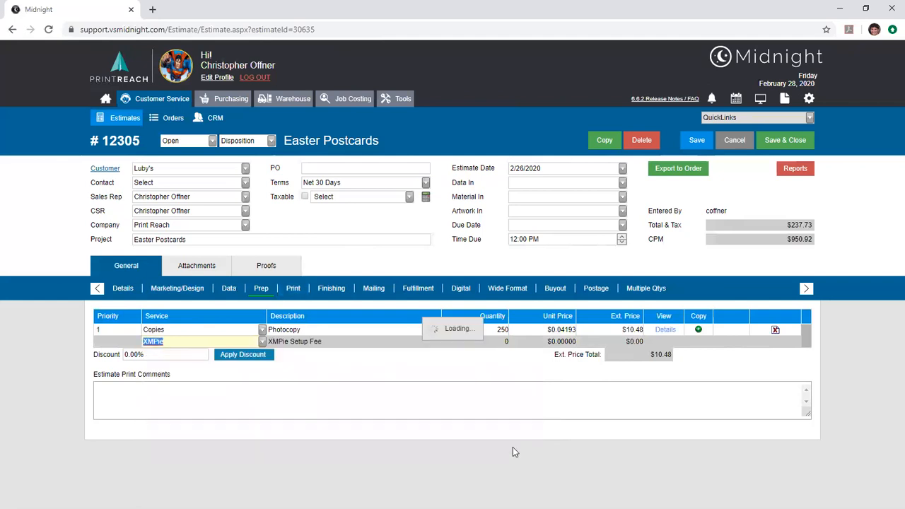
Step: Review the setup fees in the details of the Photocopy and XMPie lines, and delete the XMPie line
click(662, 330)
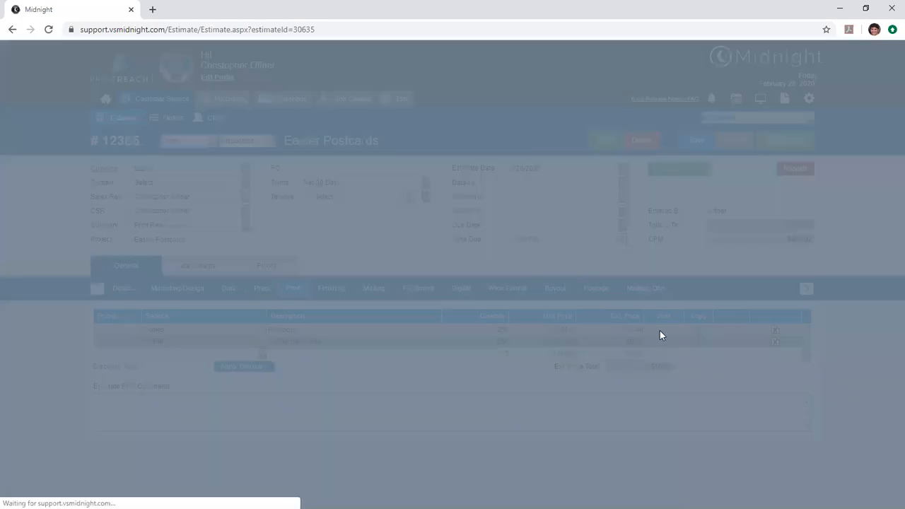
click(565, 326)
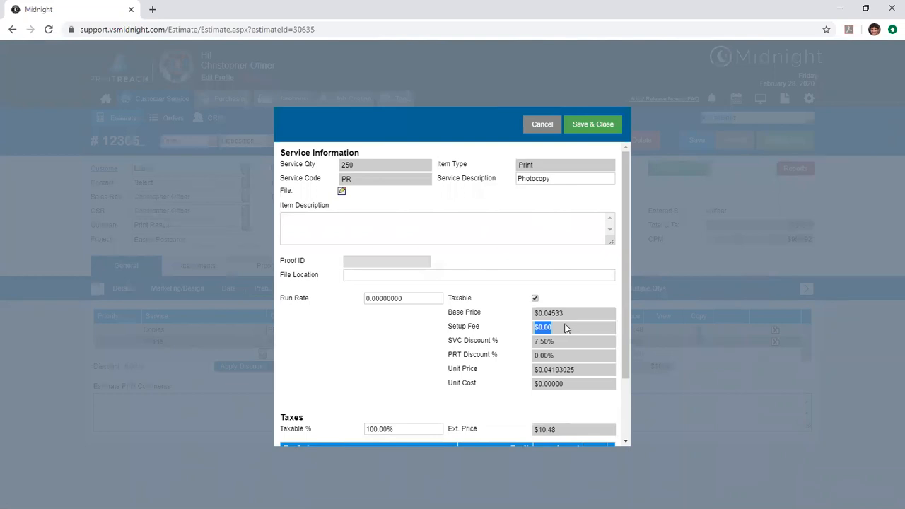
click(542, 125)
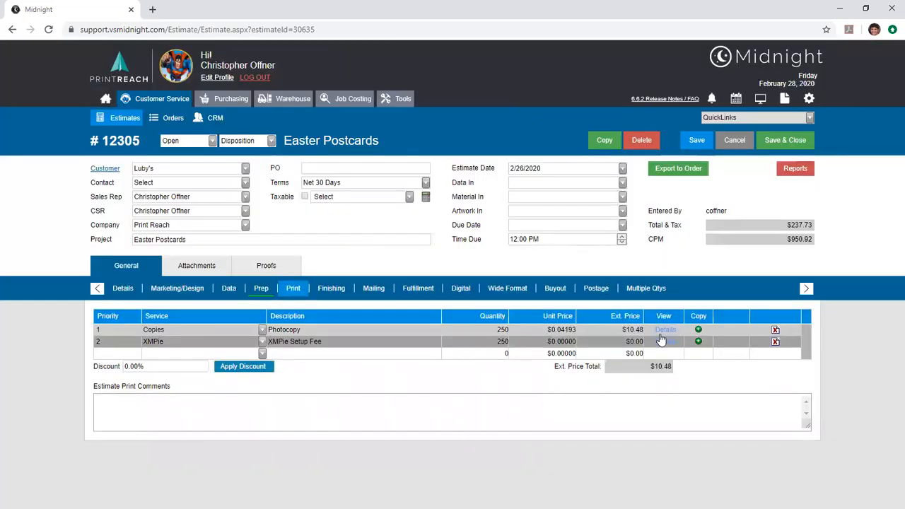
click(664, 341)
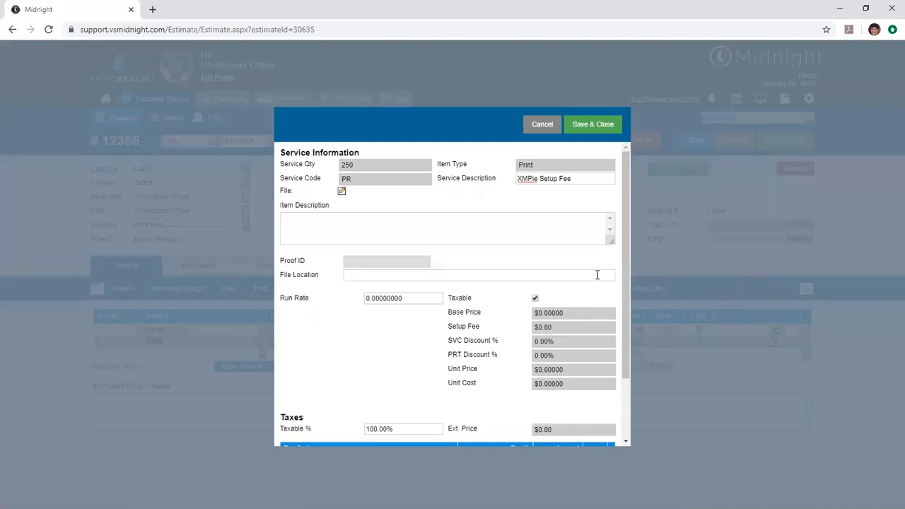
click(542, 124)
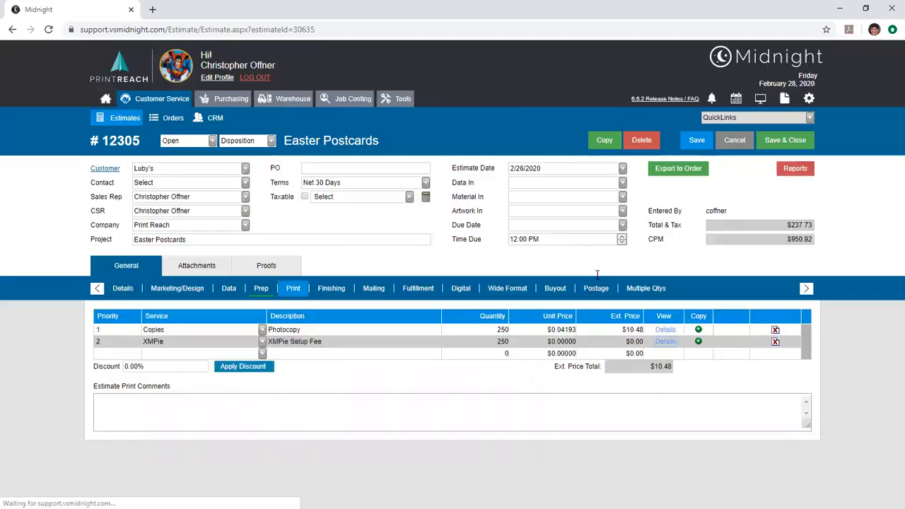
click(774, 343)
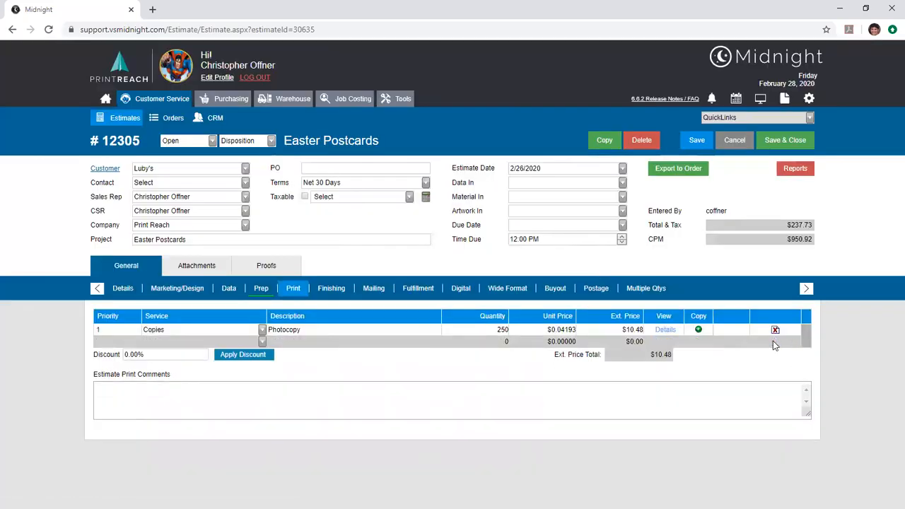
Step: Add the Canon 6000 print service, choosing Book Printing, Duplex (Both Sides), Long Edge (portrait), Coated Text and Stapling in its wizard
click(262, 341)
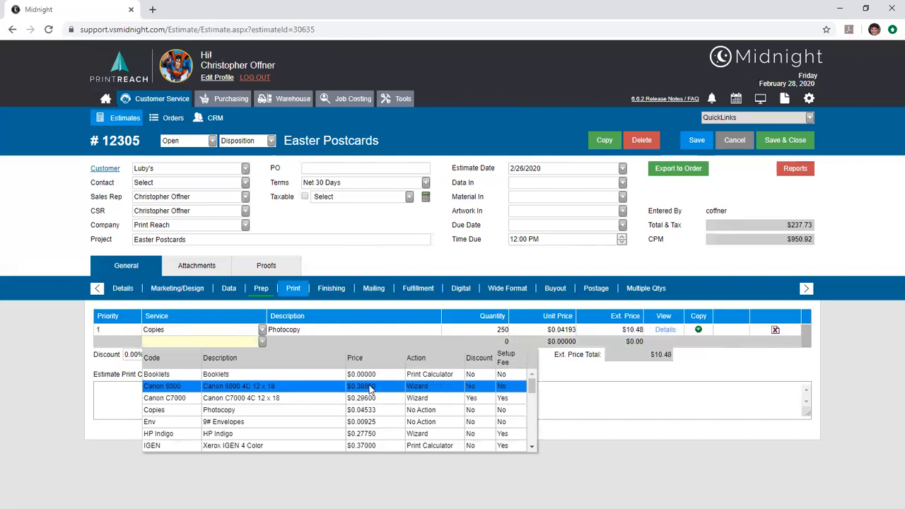
click(428, 385)
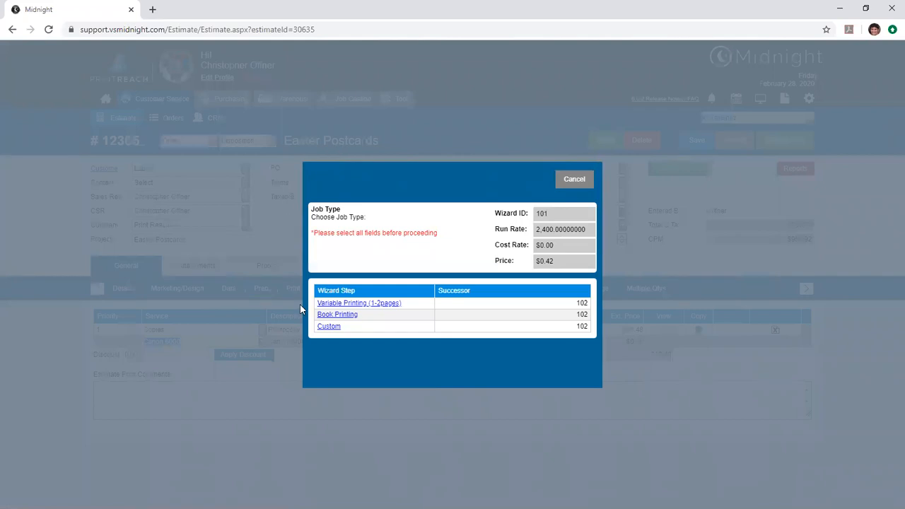
double_click(562, 263)
click(564, 264)
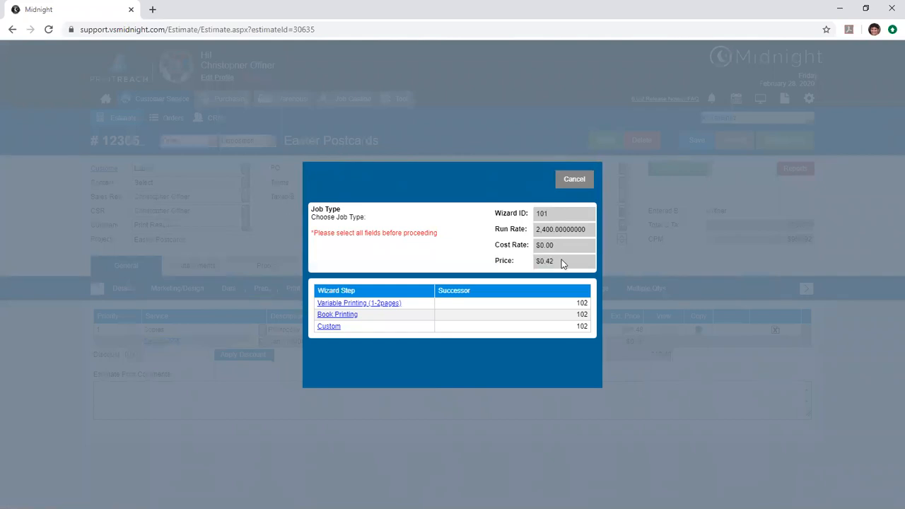
click(331, 315)
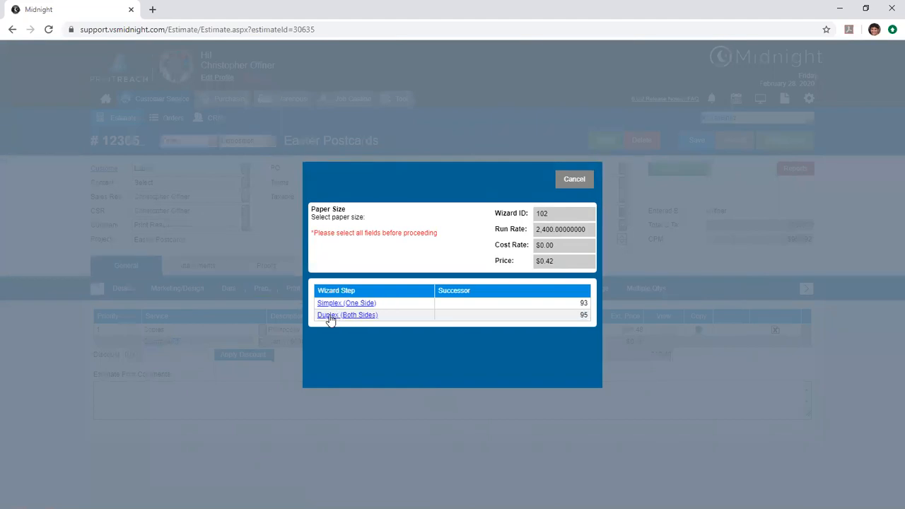
click(330, 316)
double_click(562, 266)
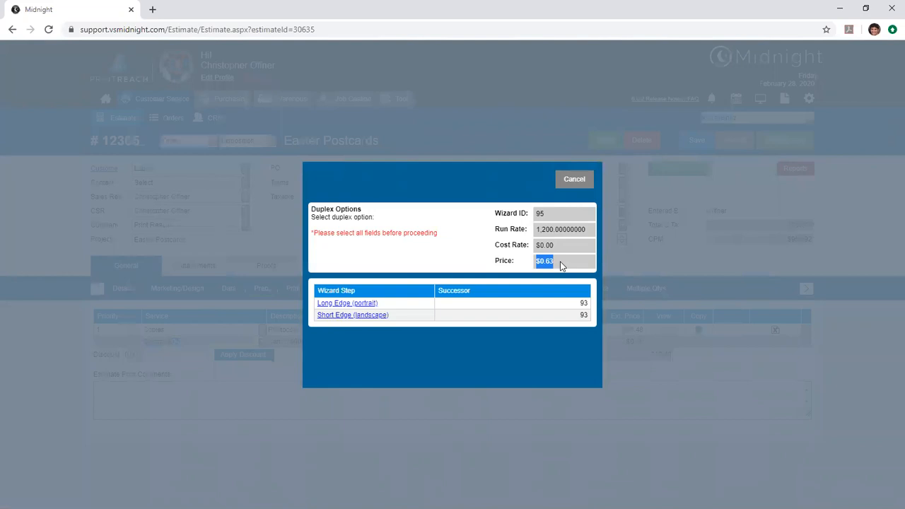
click(346, 305)
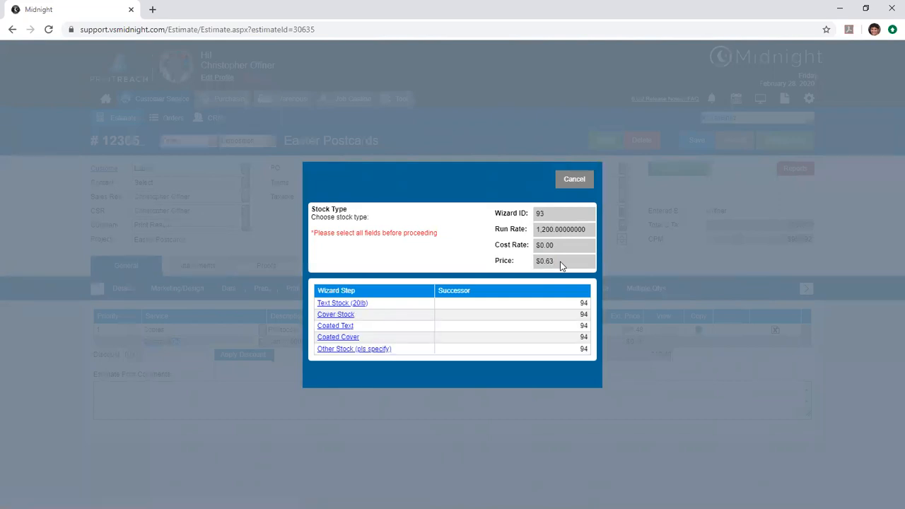
click(343, 329)
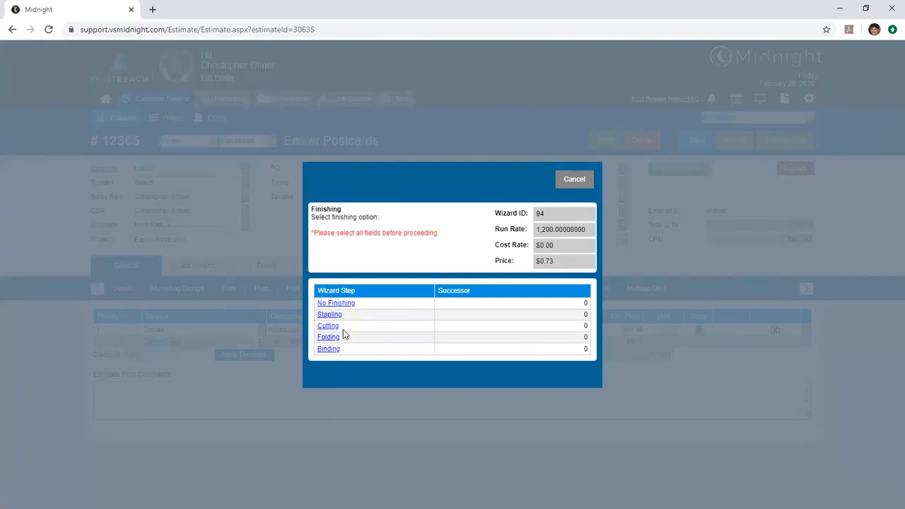
click(338, 317)
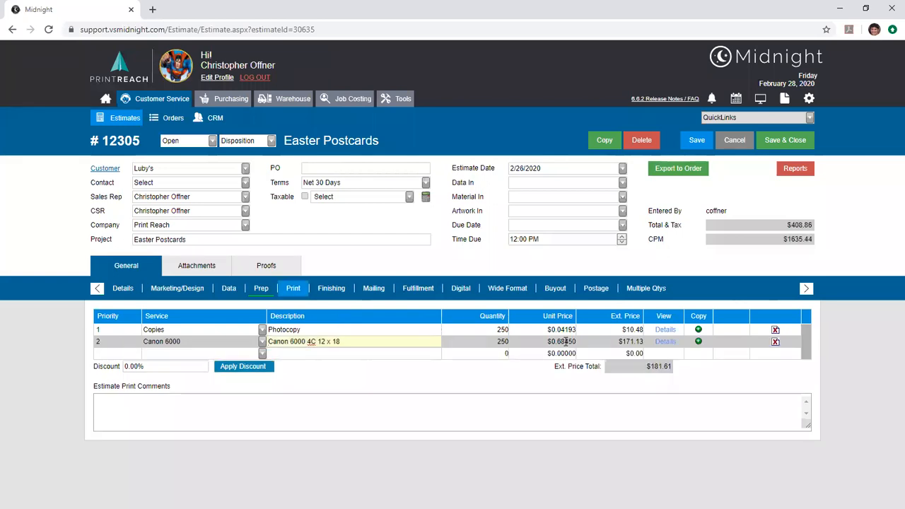
Step: Review the Canon 6000 line's pricing details and its wizard's job types, and leave both without saving
click(567, 342)
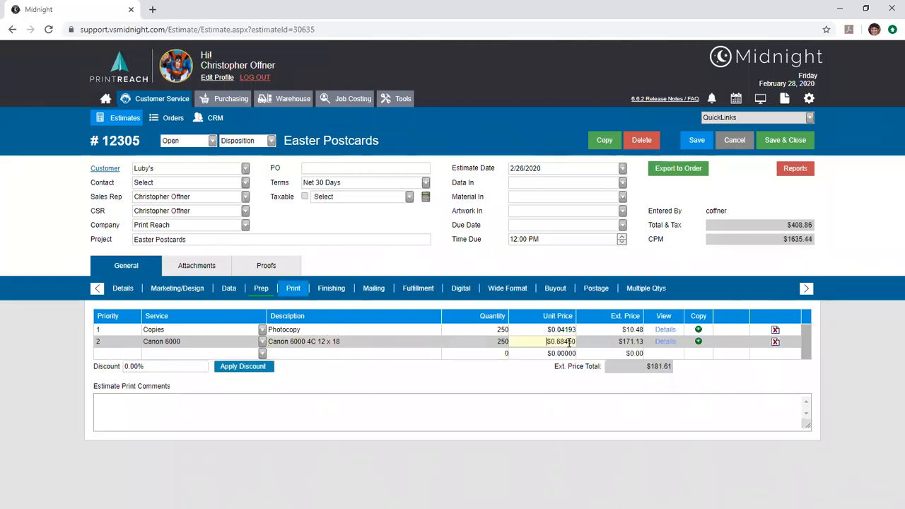
click(668, 342)
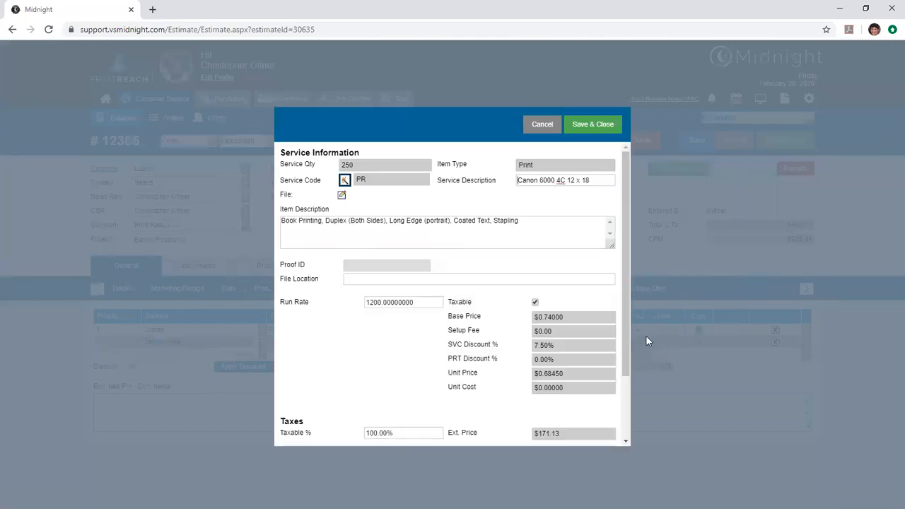
click(344, 181)
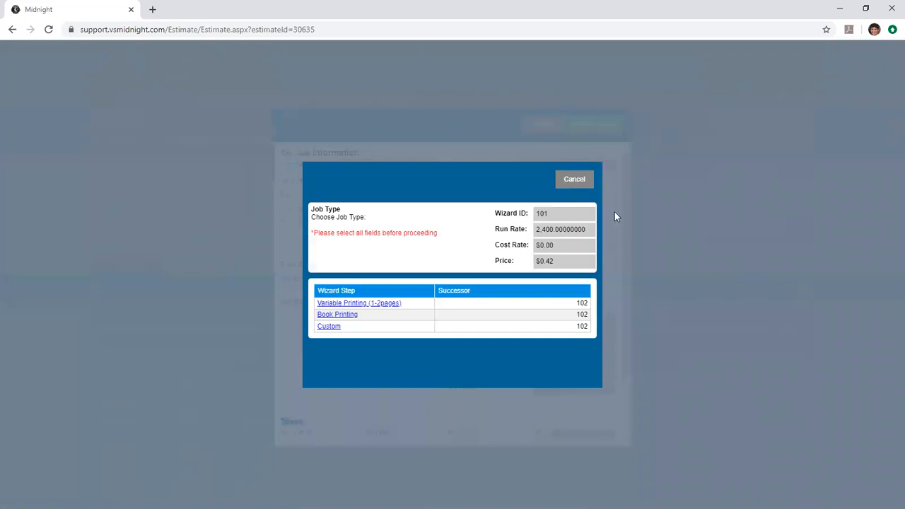
click(573, 180)
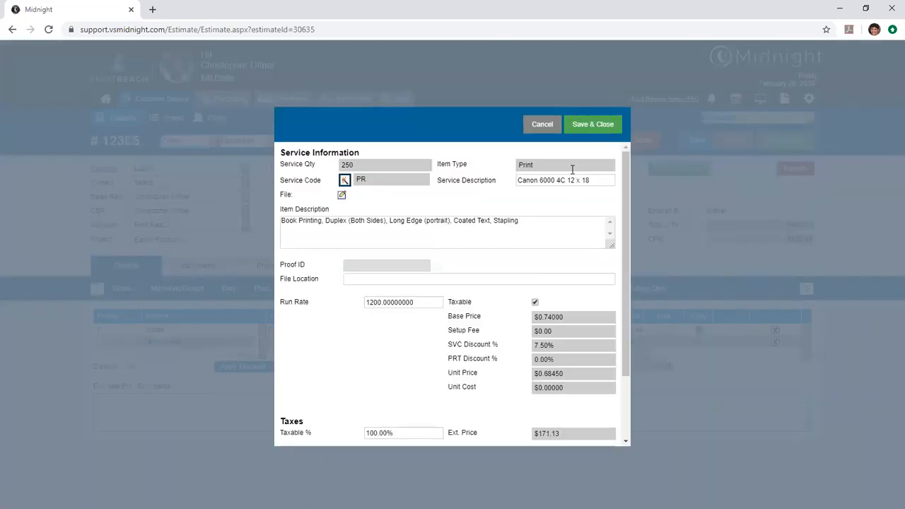
click(548, 128)
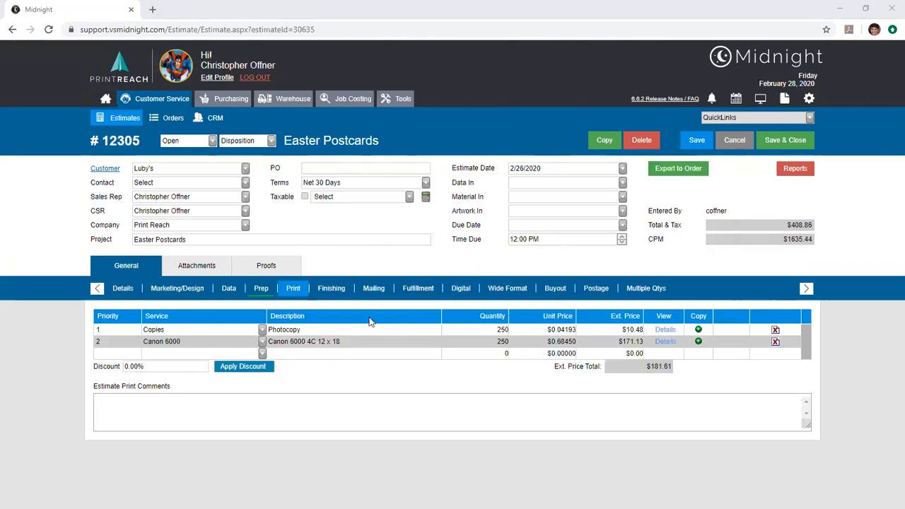
Step: Review the list of available print services and their actions, and leave it without choosing one
click(261, 355)
click(262, 354)
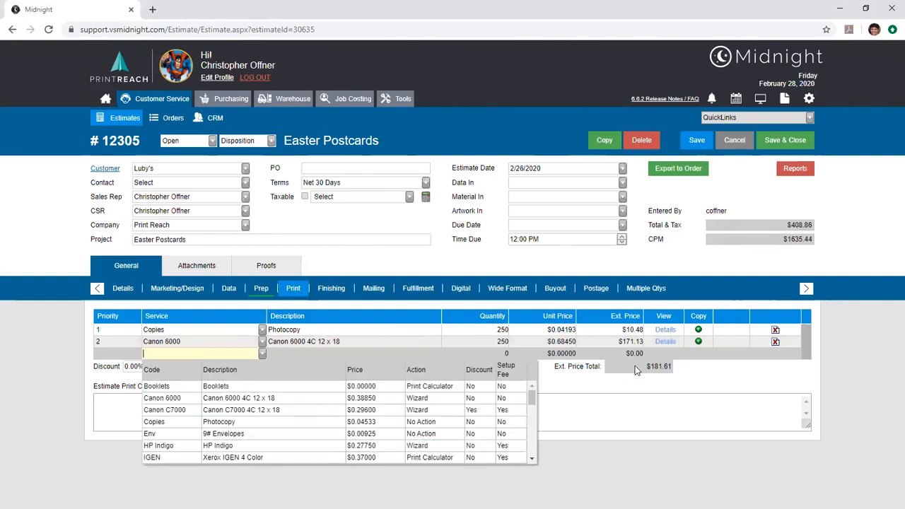
click(713, 386)
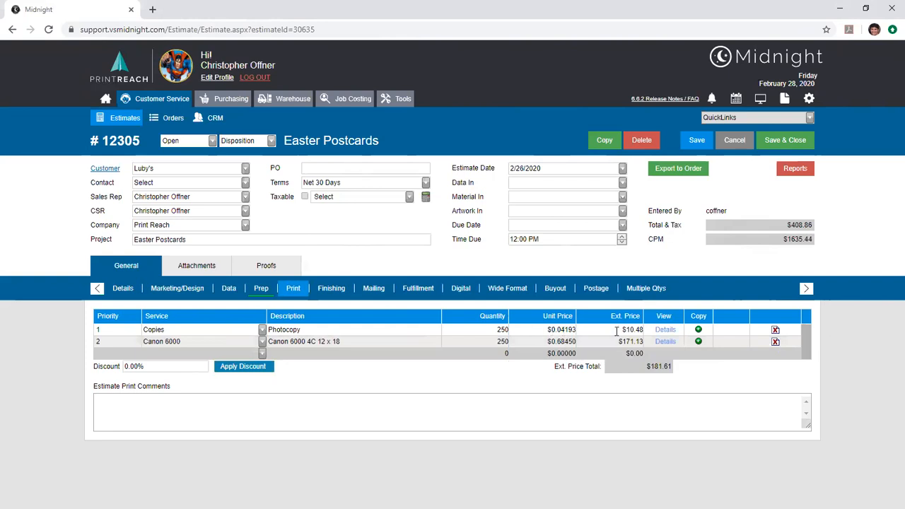
Step: Set the Photocopy line's unit price to $0.05 and the Canon 6000 line's extended price to $182.00, accepting the overwrite
click(535, 329)
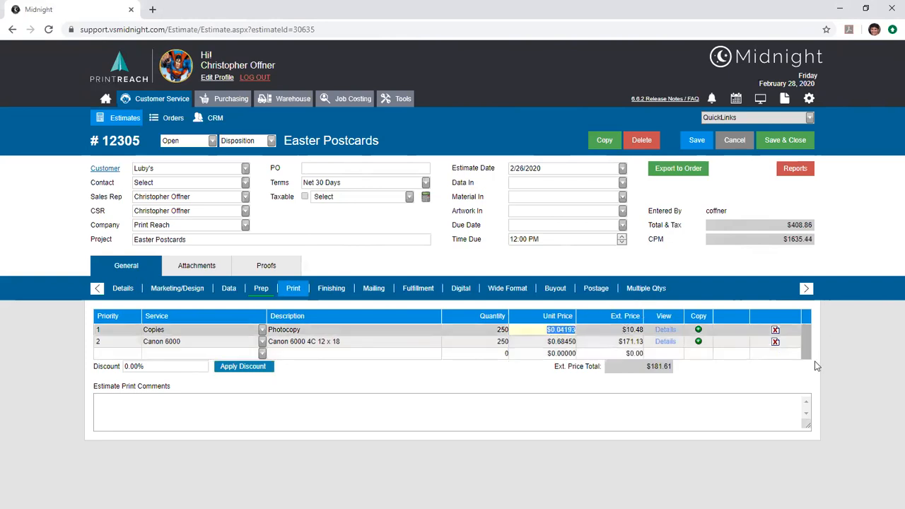
text(0.05)
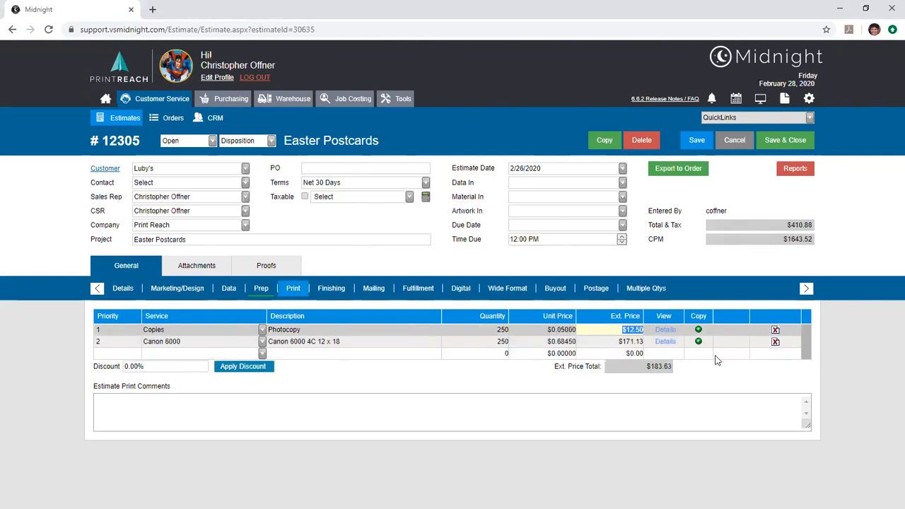
click(637, 343)
text(180)
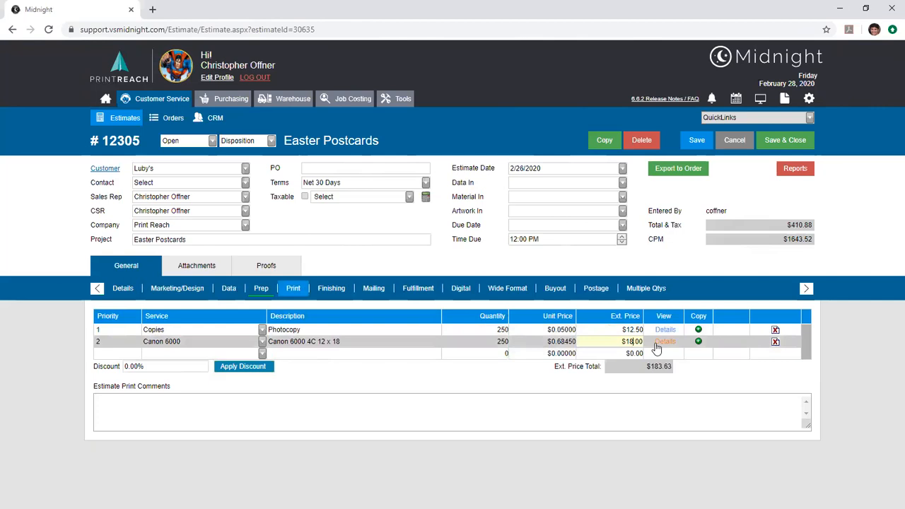
key(Tab)
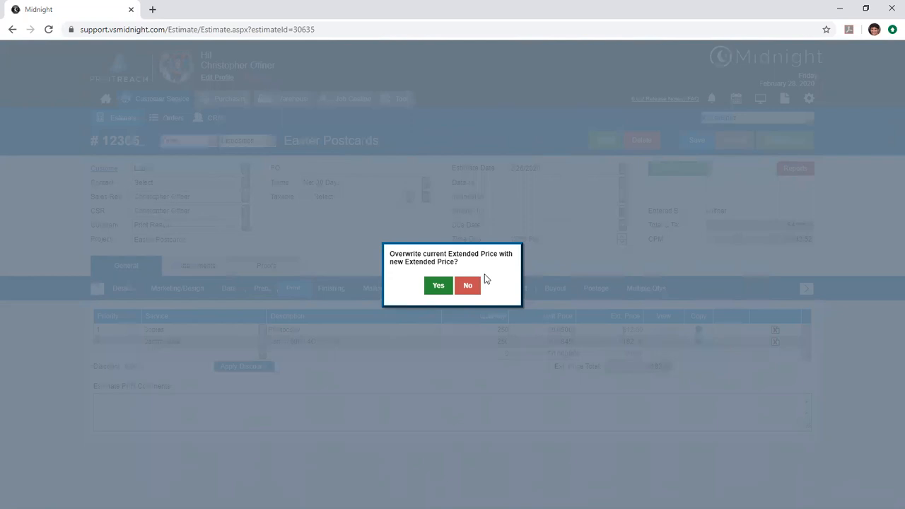
click(443, 286)
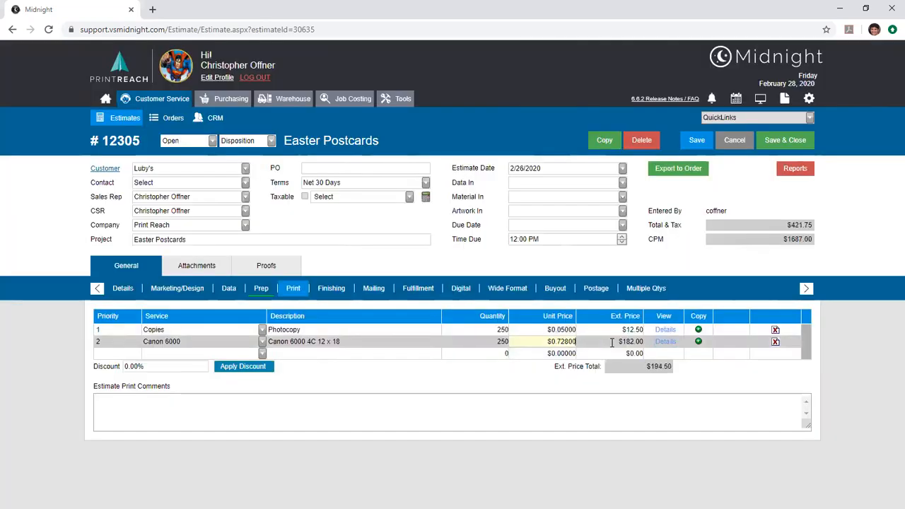
Step: Set the Canon 6000 line's unit price to $0.80
key(ctrl+a)
text(.80)
key(Tab)
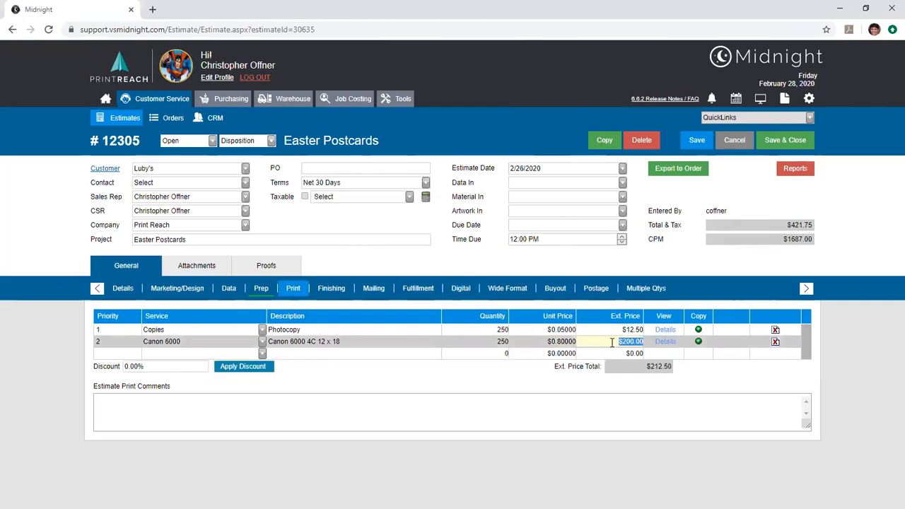
click(703, 369)
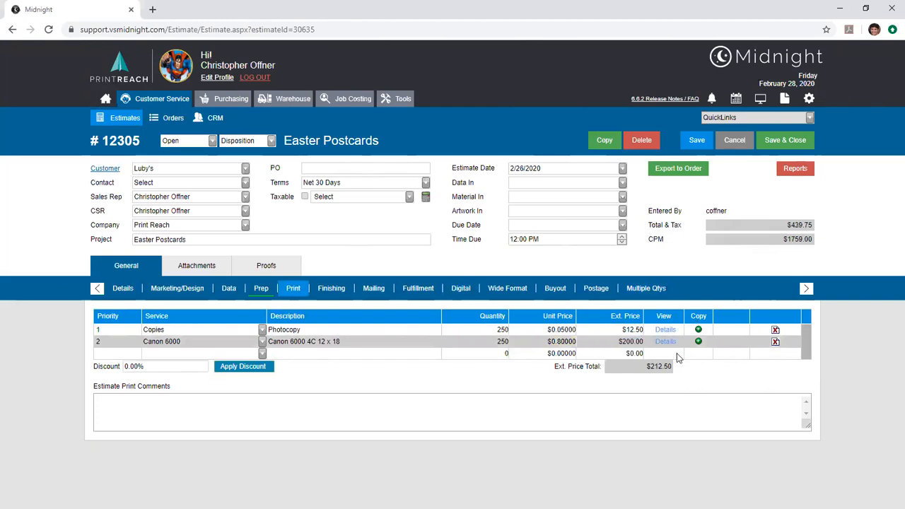
Step: Compare the base and unit prices in the details of the Photocopy and Canon 6000 lines, and leave them without saving
click(658, 332)
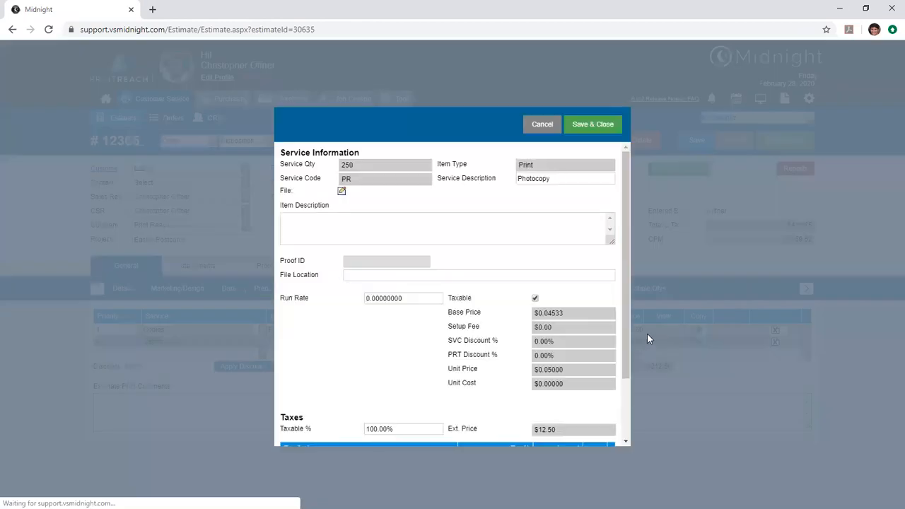
drag(563, 371, 535, 372)
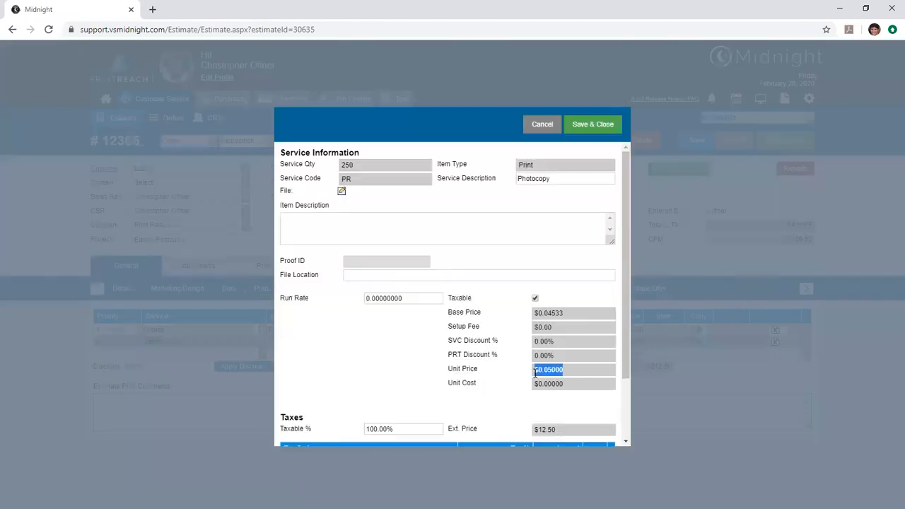
drag(563, 314, 537, 319)
click(543, 125)
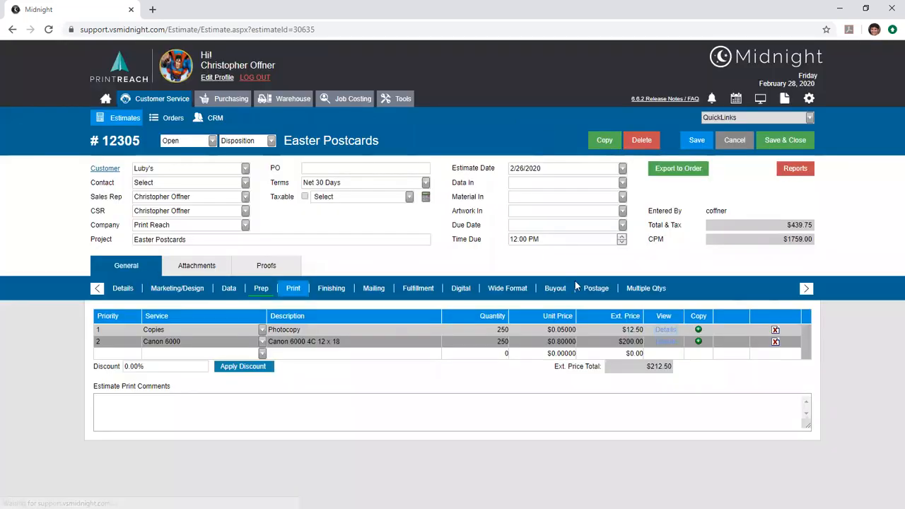
click(665, 343)
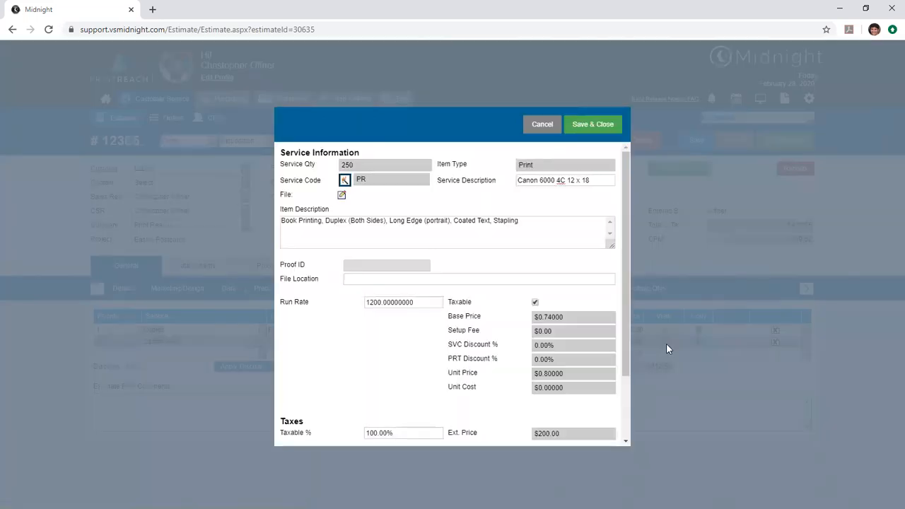
drag(548, 319, 535, 321)
drag(557, 233, 275, 233)
click(549, 229)
click(549, 133)
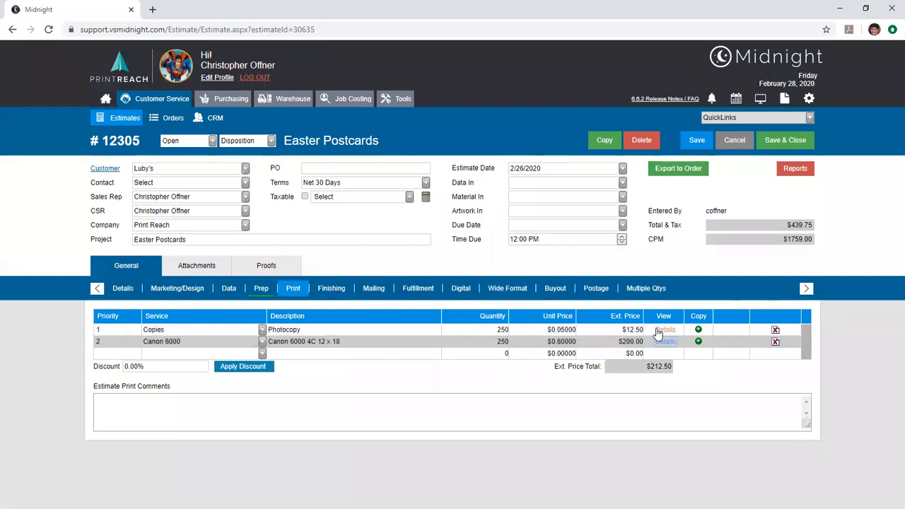
click(654, 331)
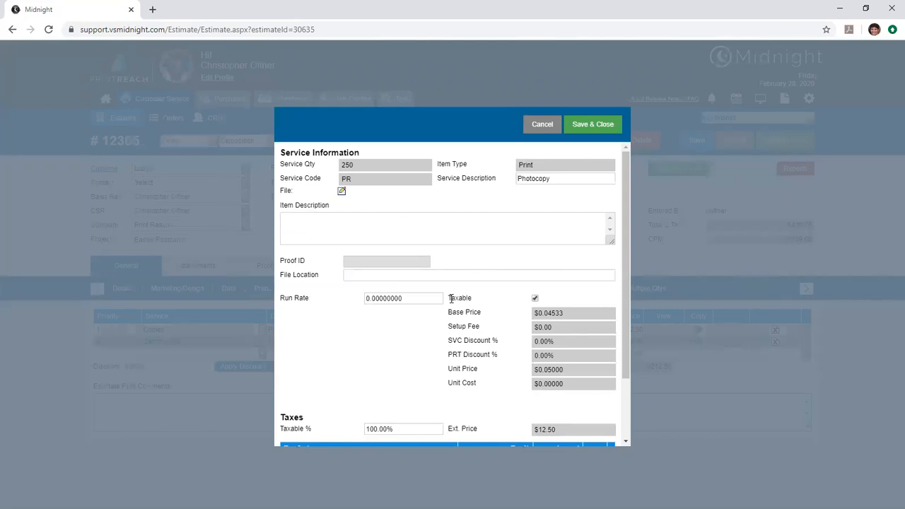
click(542, 124)
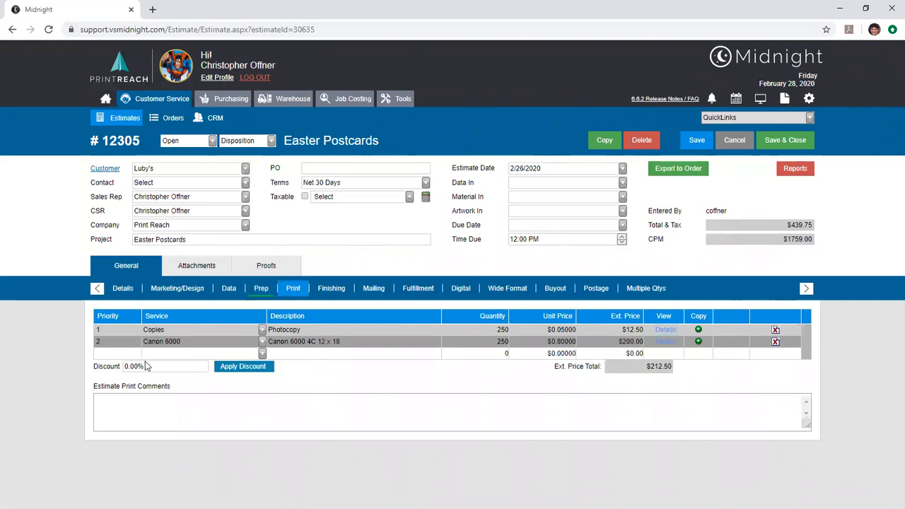
Step: Apply a 15% discount to all of the estimate's Print services
drag(158, 368, 89, 370)
text(15)
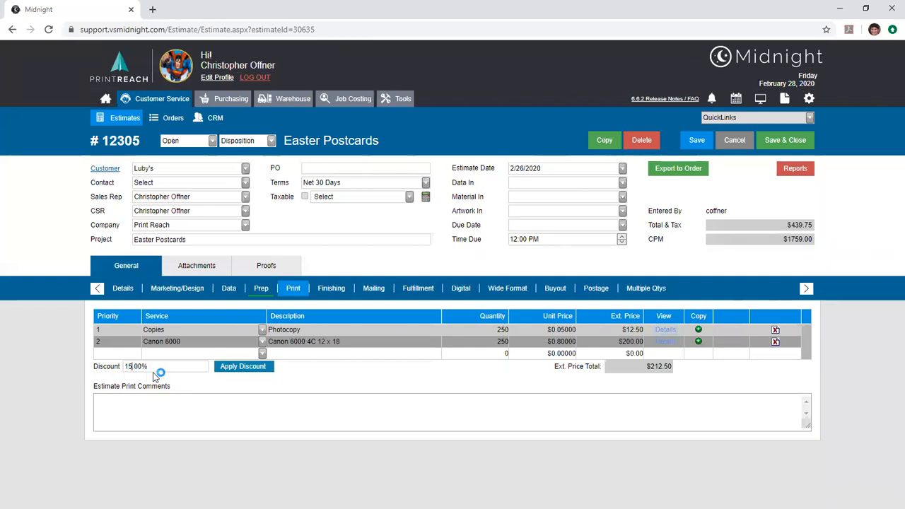
click(239, 369)
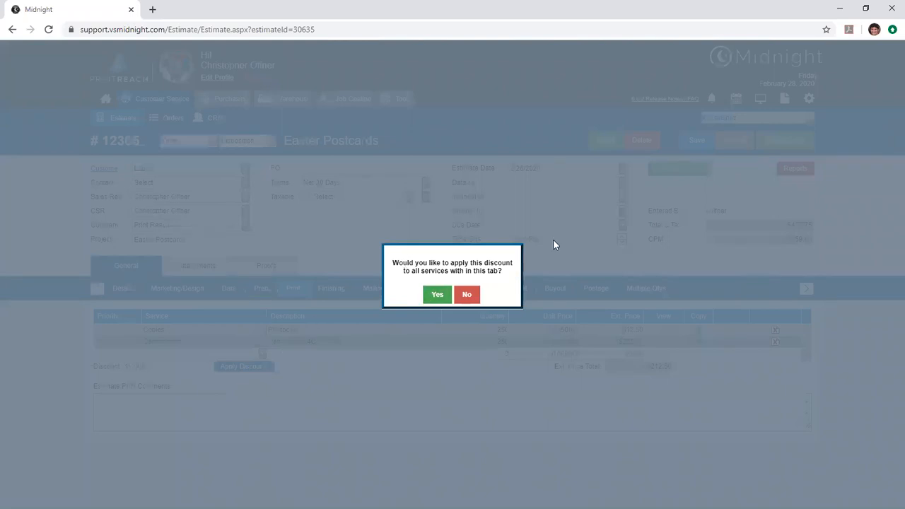
click(437, 294)
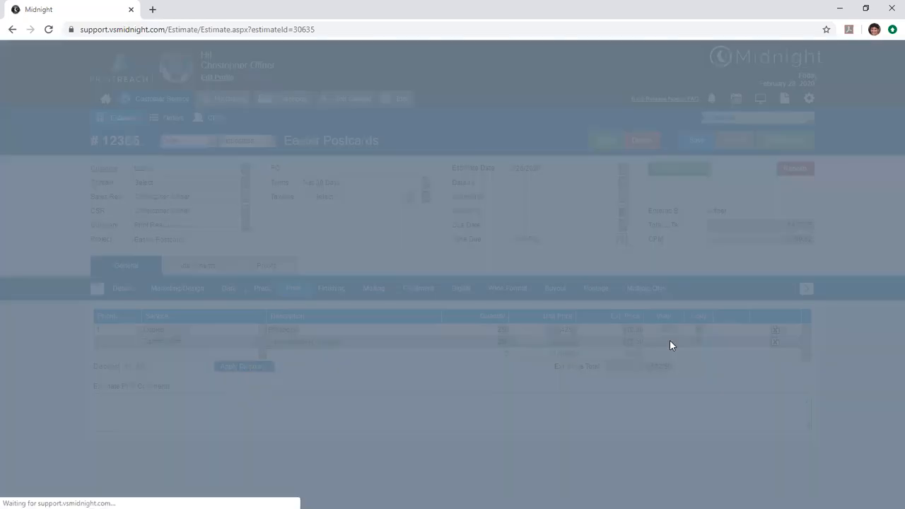
Step: Review the discount and price values in the Canon 6000 and Photocopy details, and leave both without saving
click(668, 341)
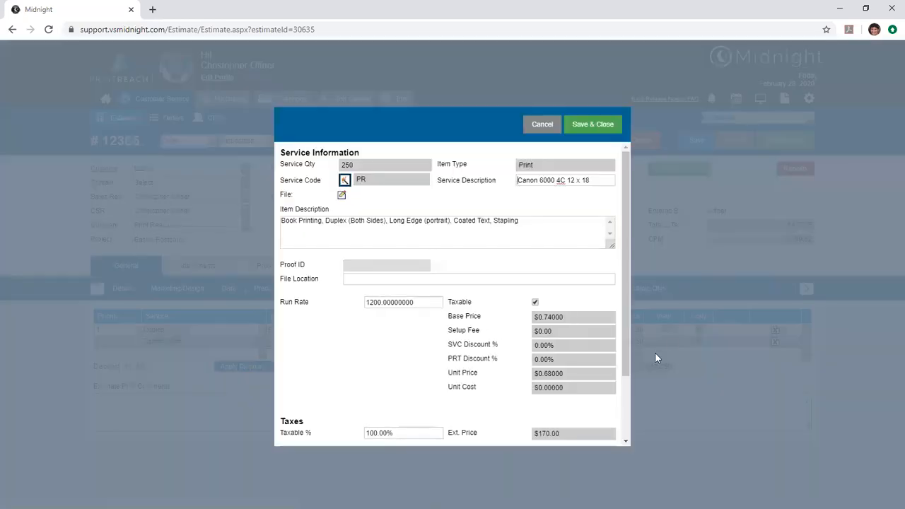
drag(561, 347, 530, 378)
click(575, 361)
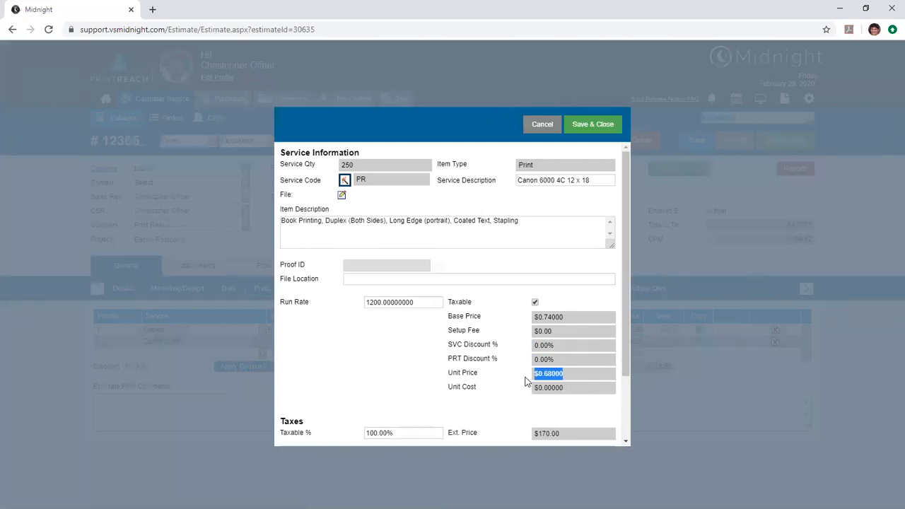
click(544, 126)
click(660, 329)
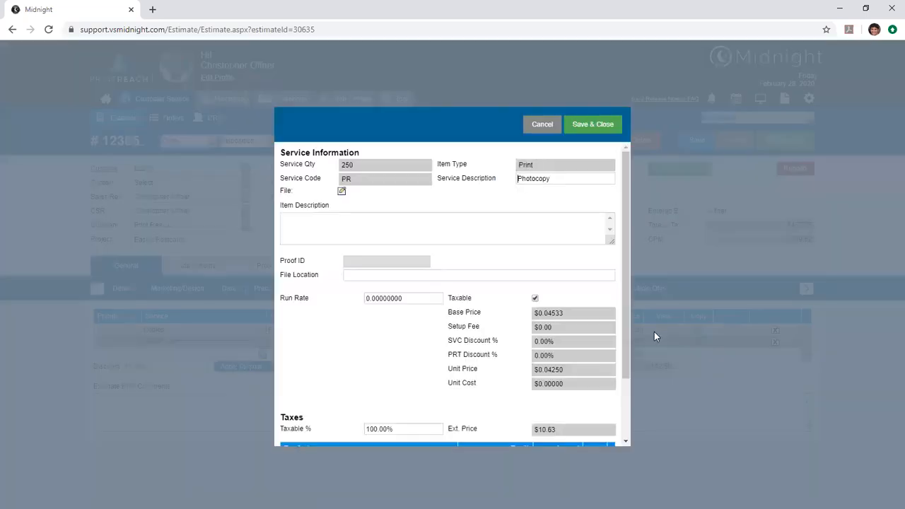
drag(546, 312, 560, 311)
click(545, 123)
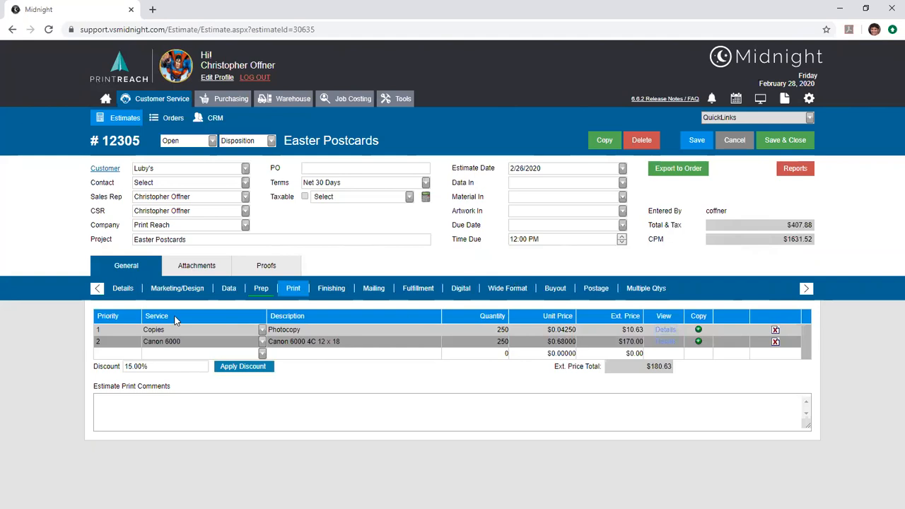
Step: Mark up all of the estimate's Print services by applying a discount of -25%
click(139, 368)
drag(139, 368, 93, 371)
key(BackSpace)
text(-25)
click(253, 366)
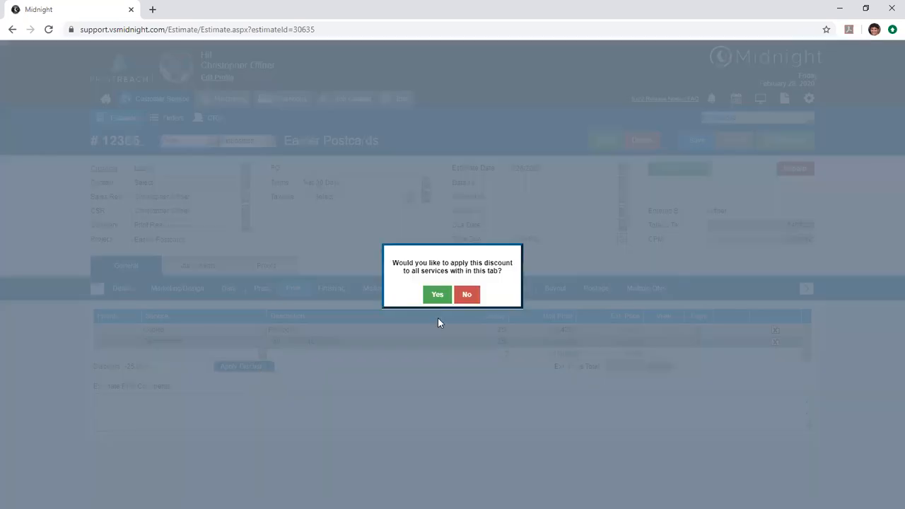
click(441, 295)
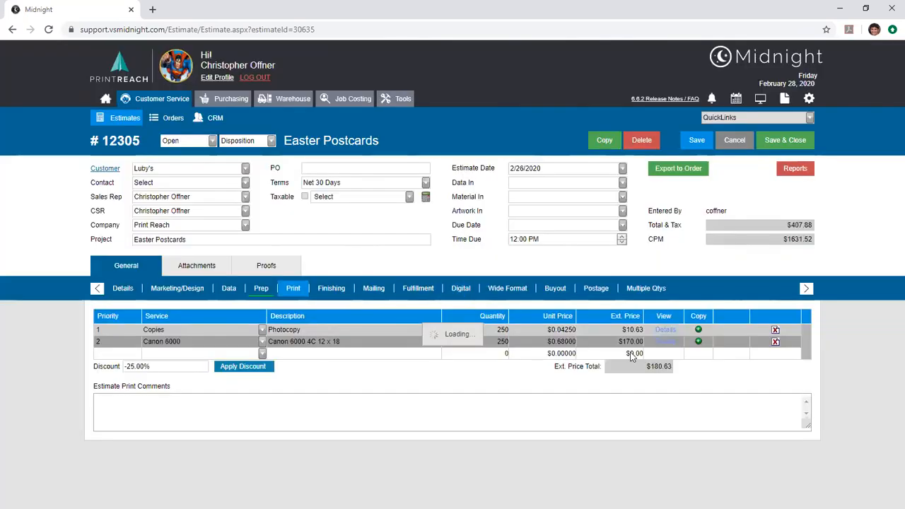
click(129, 366)
key(BackSpace)
text(-)
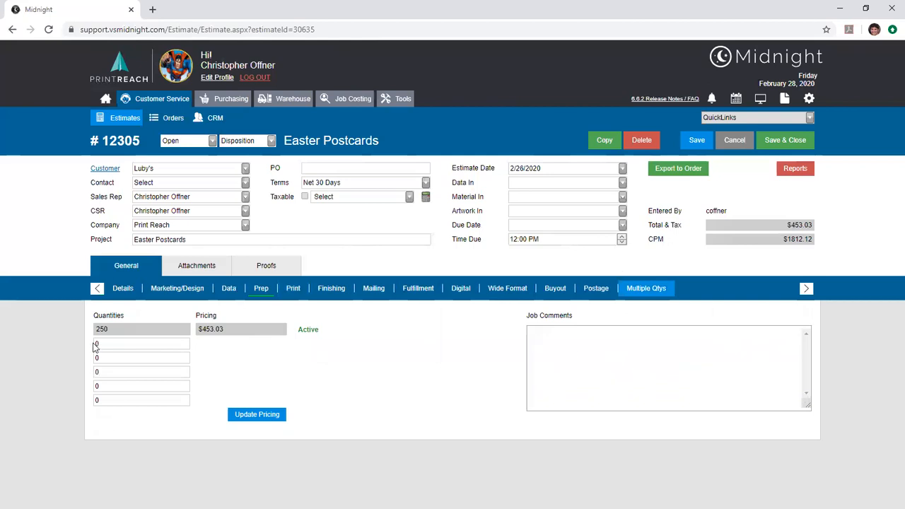
Step: Enter the additional quantities 500, 750, 1,000 and 2,000 in the estimate's Multiple Qtys and update their pricing
drag(111, 343, 71, 347)
text(500)
key(Tab)
text(750)
key(Tab)
text(1,000)
key(Tab)
text(2,000)
click(254, 414)
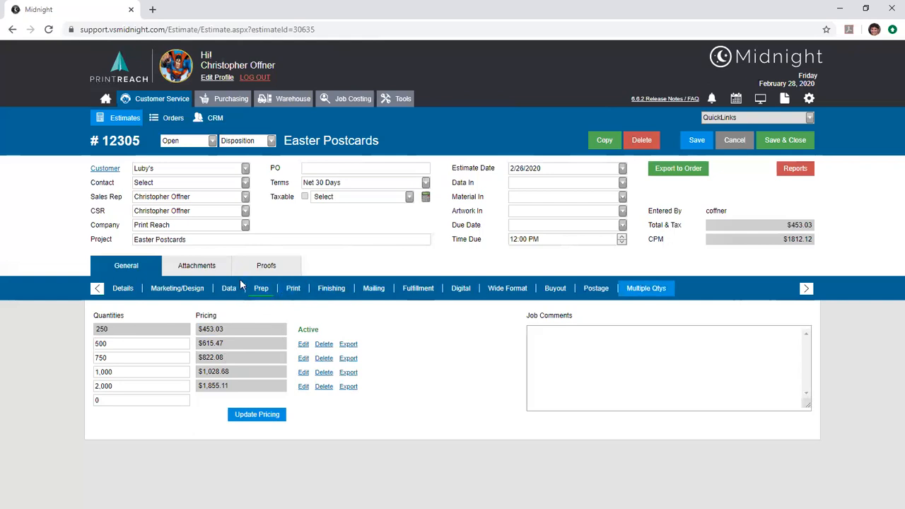
Step: Review the per-service pricing of the 500 and 1,000 quantities, and leave both without saving
drag(228, 343, 195, 347)
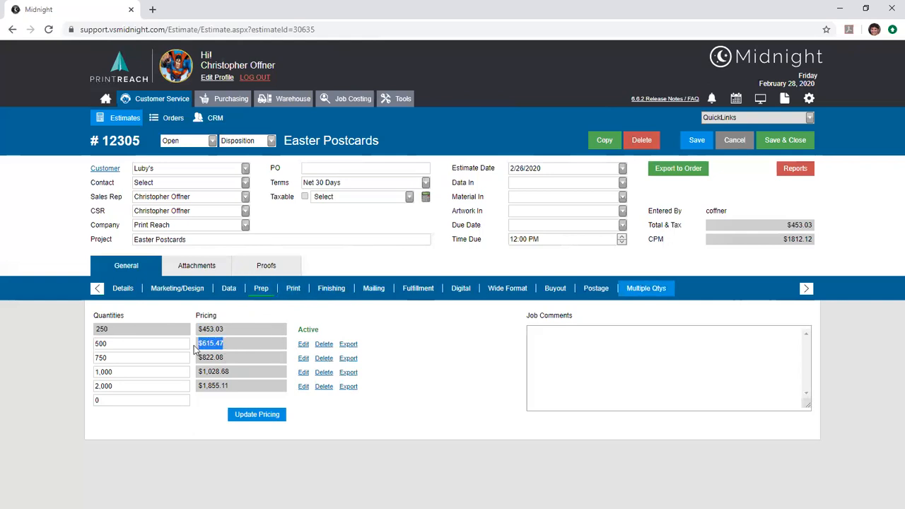
click(304, 345)
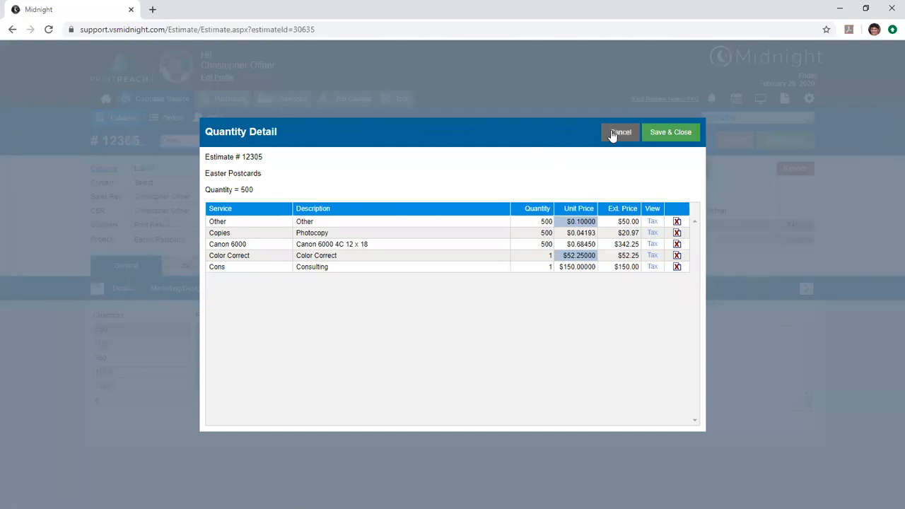
click(609, 132)
click(303, 372)
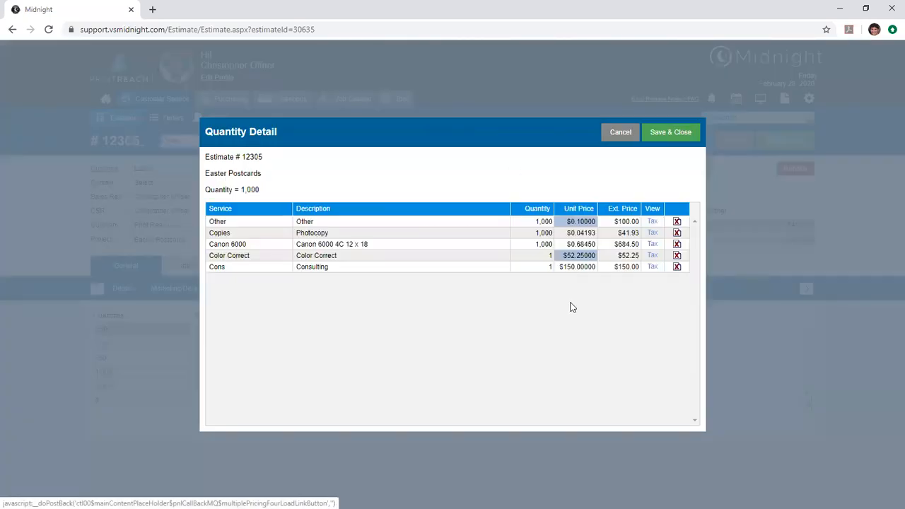
click(628, 134)
Step: Look through the Finishing, Mailing, Fulfillment, Digital, Wide Format, Buyout, Print, Data and Prep services of the estimate
click(331, 293)
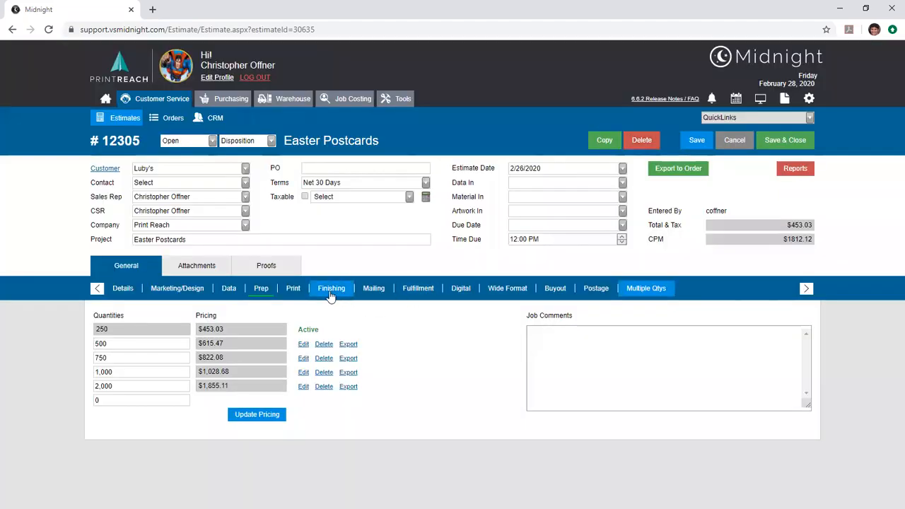
click(373, 291)
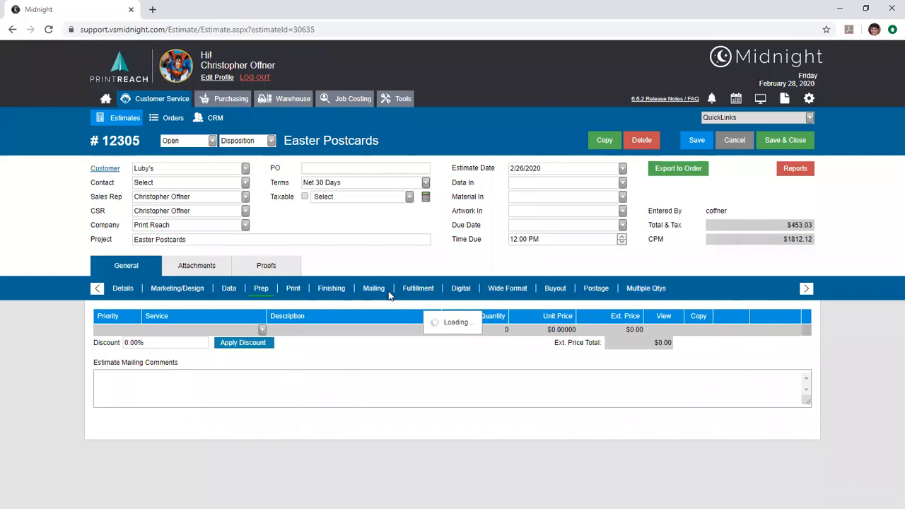
click(416, 291)
click(462, 291)
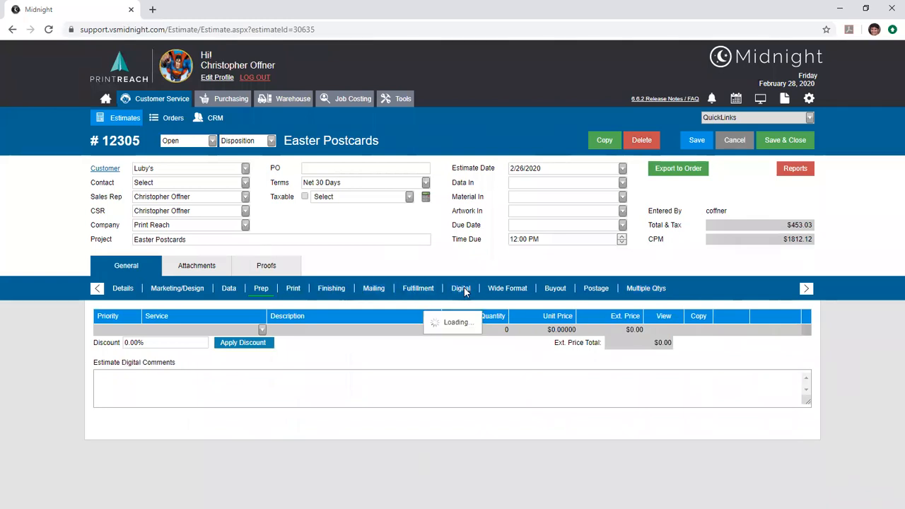
click(519, 296)
click(546, 293)
click(305, 293)
click(232, 291)
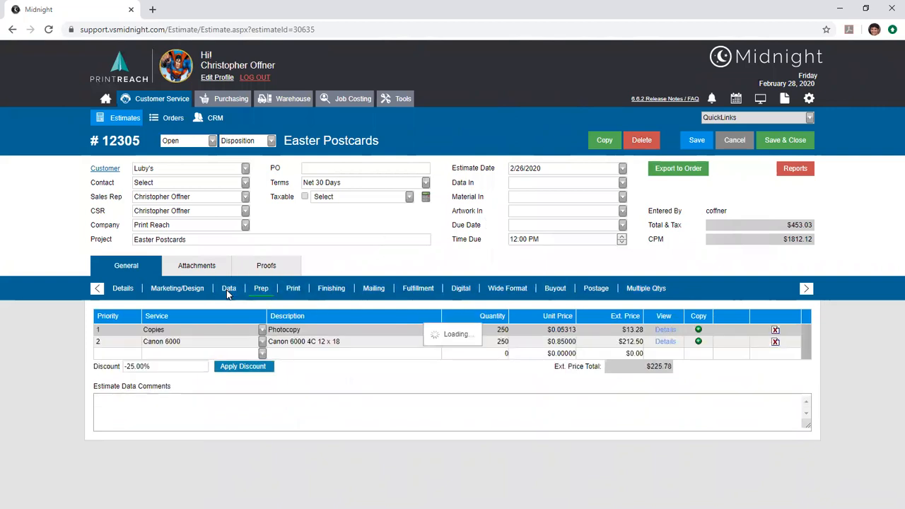
click(249, 291)
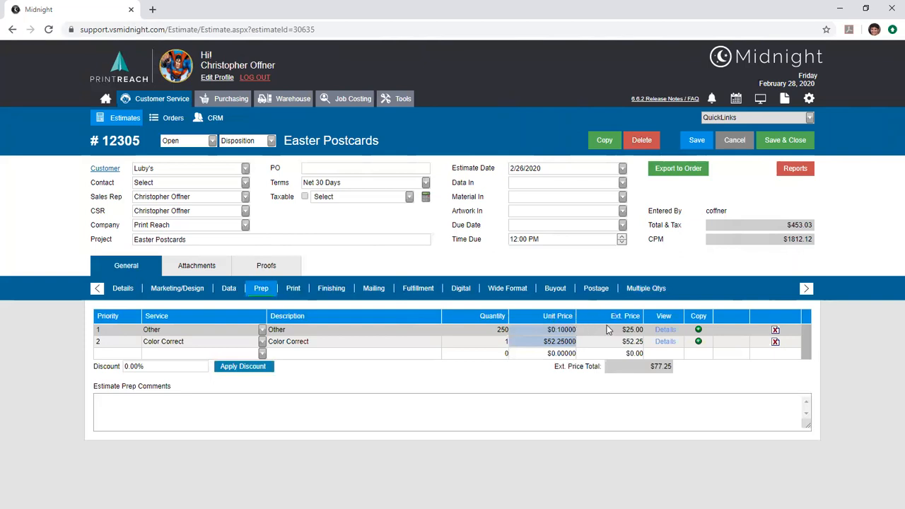
Step: Set the quantity of the Other prep service on the estimate to 325
click(466, 329)
text(325)
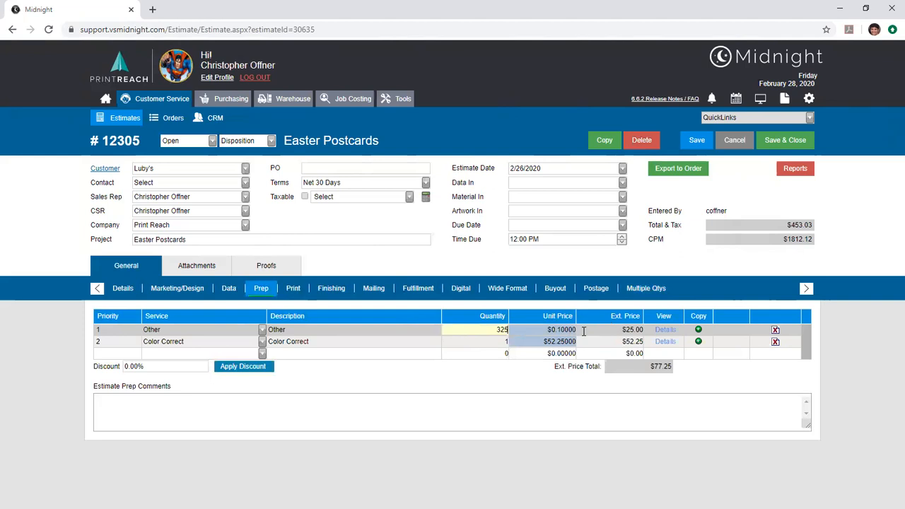
key(Tab)
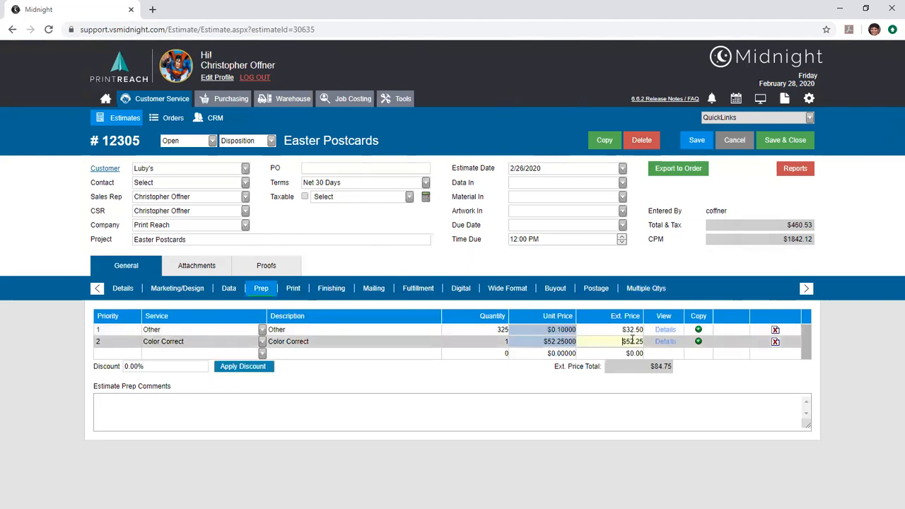
Step: Try to overwrite the extended price of the Other prep service while its unit price is frozen
key(Tab)
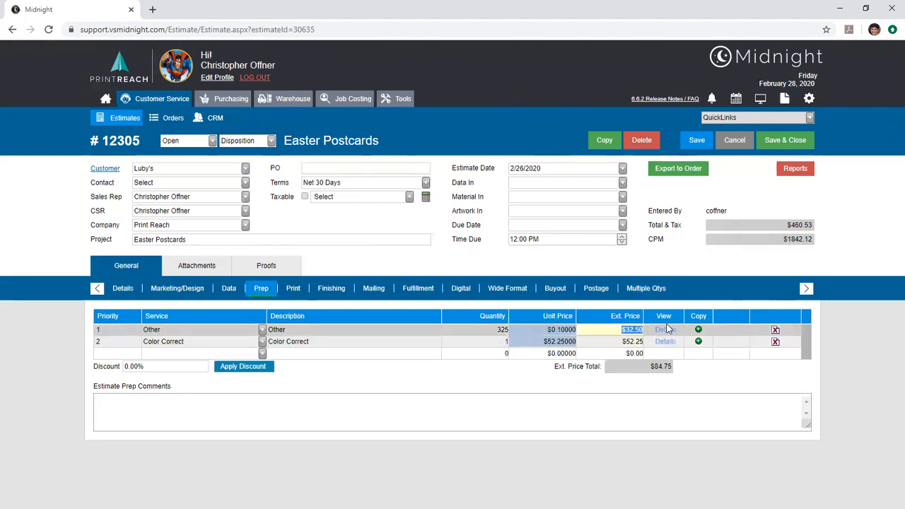
key(BackSpace)
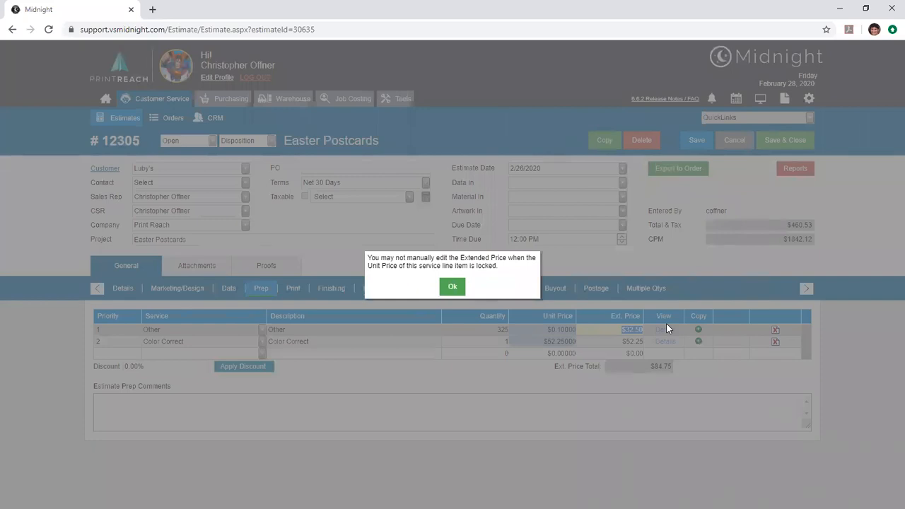
click(445, 286)
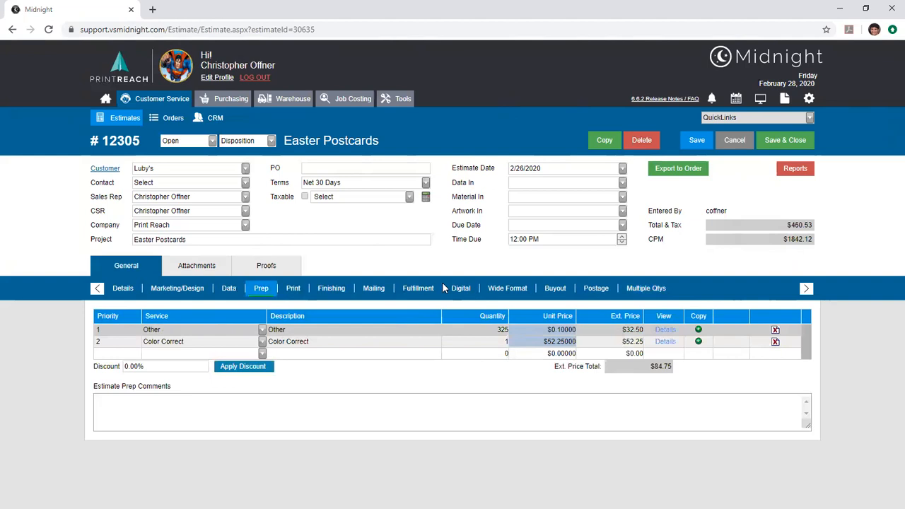
Step: Unfreeze the unit price of the Other prep service and freeze its extended price instead
click(445, 331)
click(452, 340)
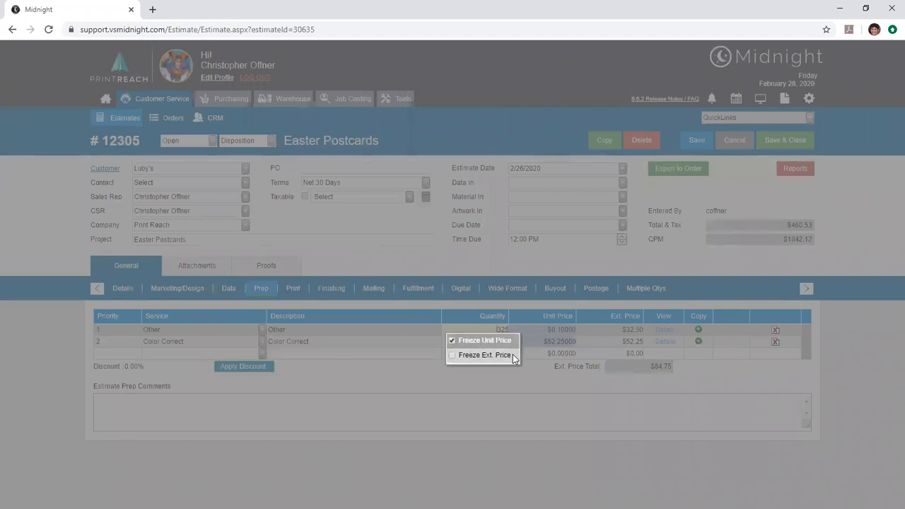
click(452, 343)
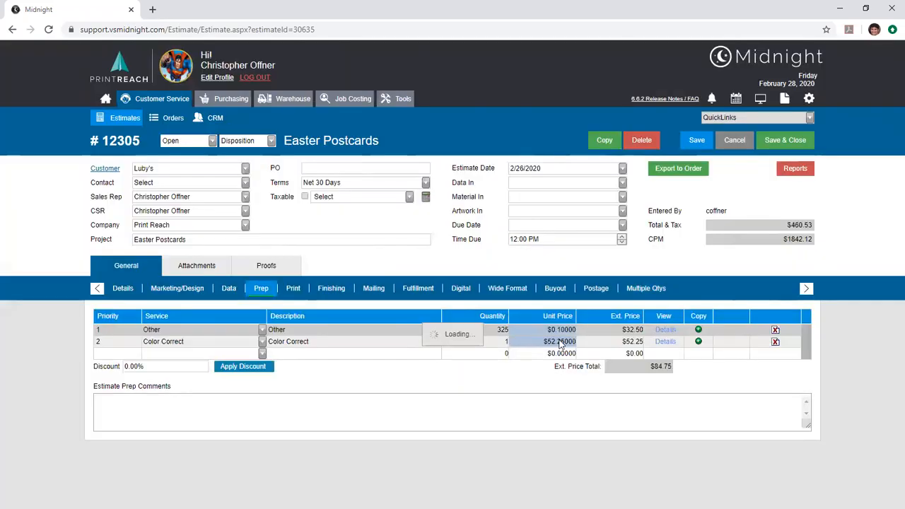
click(598, 330)
click(608, 354)
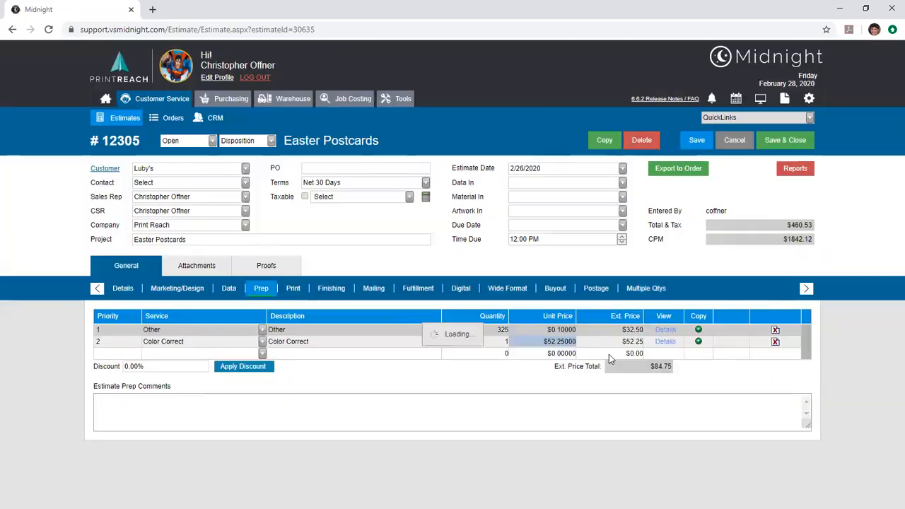
Step: Try to overwrite the unit price of the Other prep service while its extended price is frozen
drag(533, 332, 653, 333)
key(BackSpace)
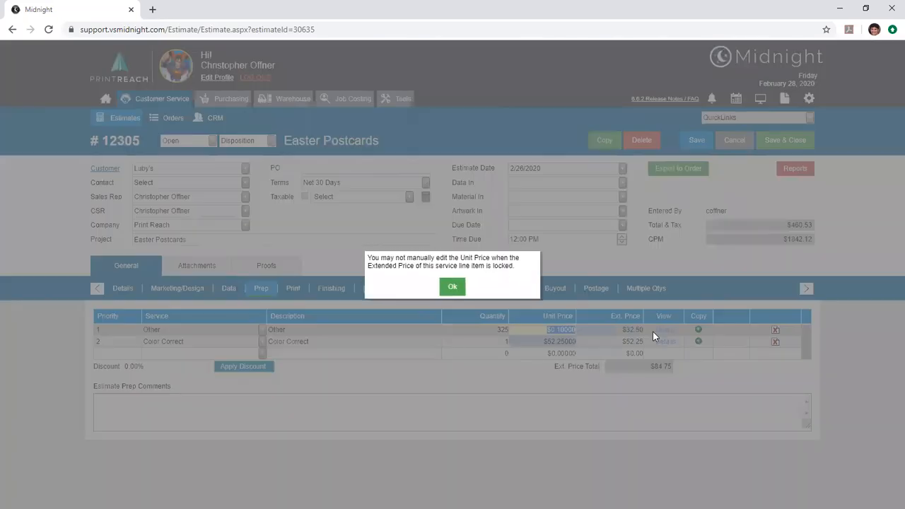
click(452, 287)
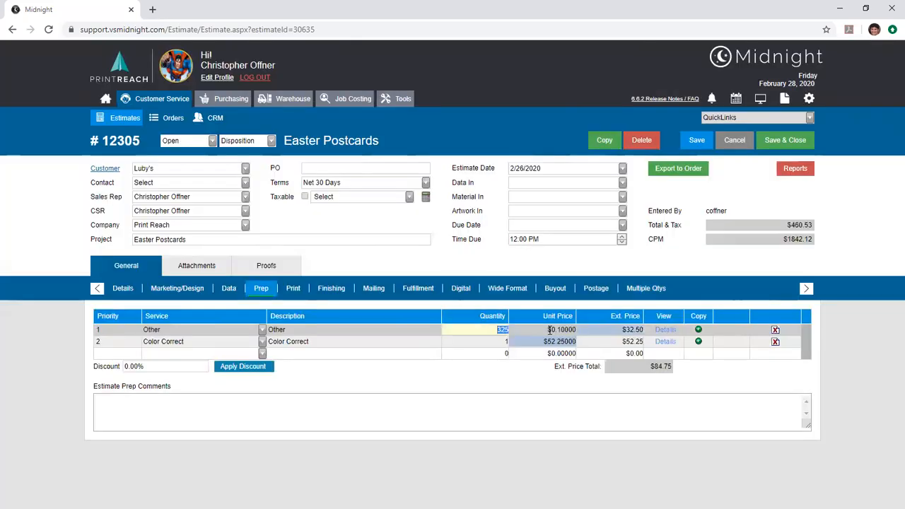
Step: Set the quantity of the Other prep service to 250 so its unit price recalculates from the frozen extended price
text(250)
key(Tab)
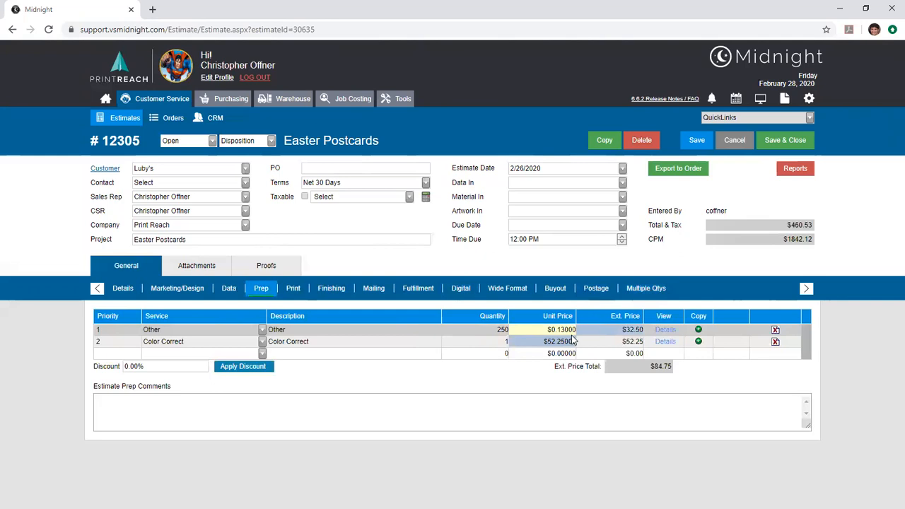
drag(541, 332, 587, 331)
click(537, 331)
click(527, 304)
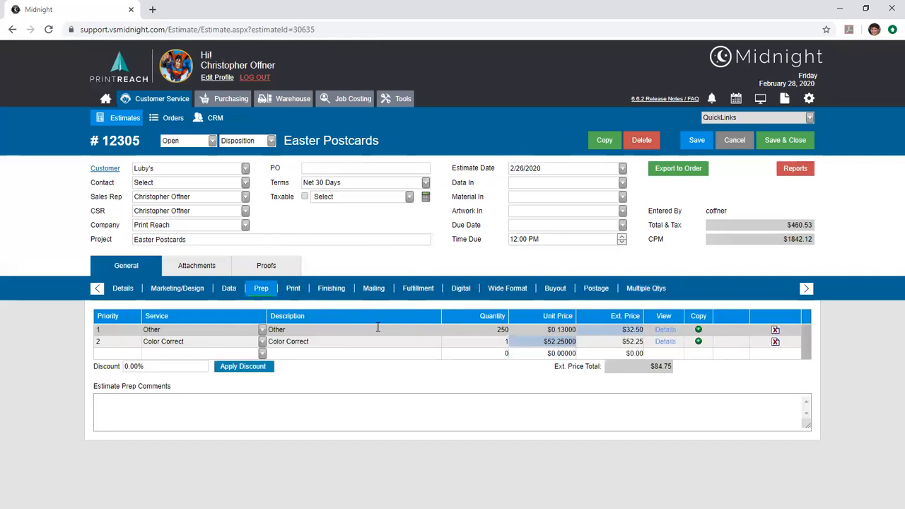
Step: Duplicate the Canon 6000 service in the estimate's Print services and check the copy's item description without saving its details
click(294, 289)
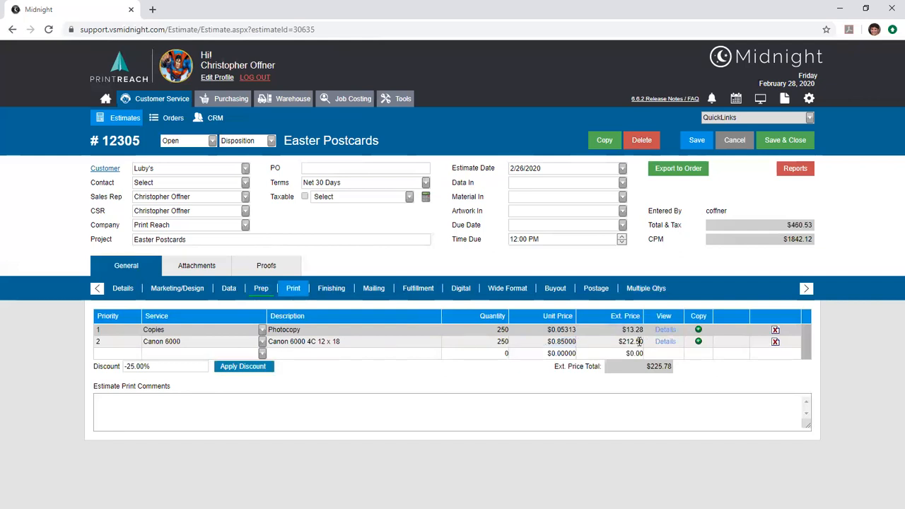
click(698, 343)
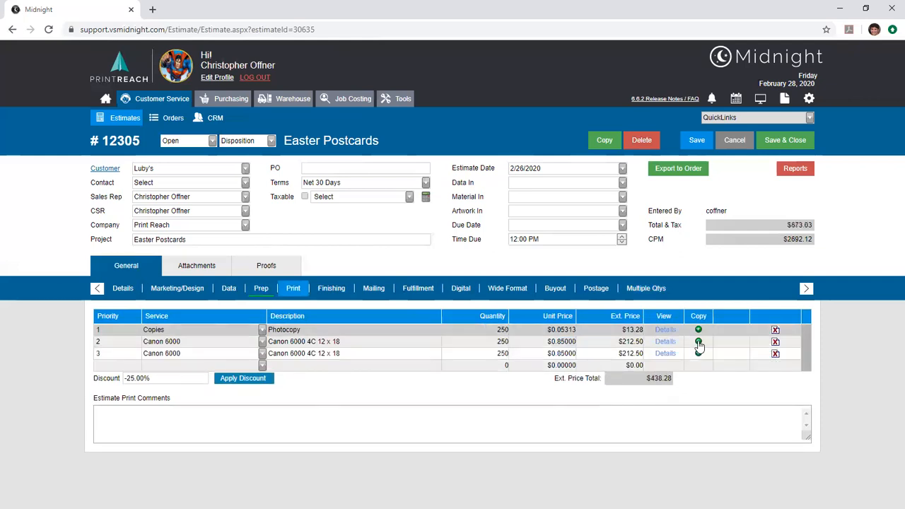
click(665, 354)
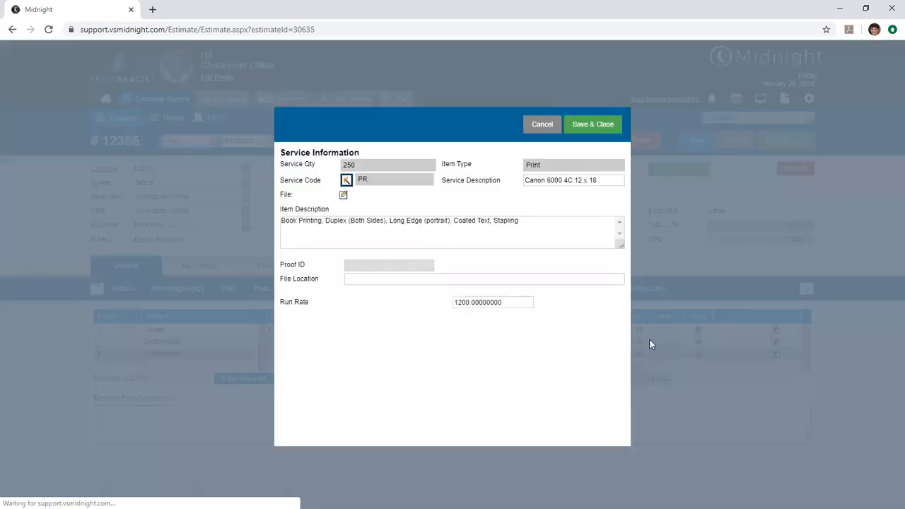
mouse_move(535, 219)
mouse_down()
mouse_move(281, 228)
mouse_move(536, 221)
mouse_up()
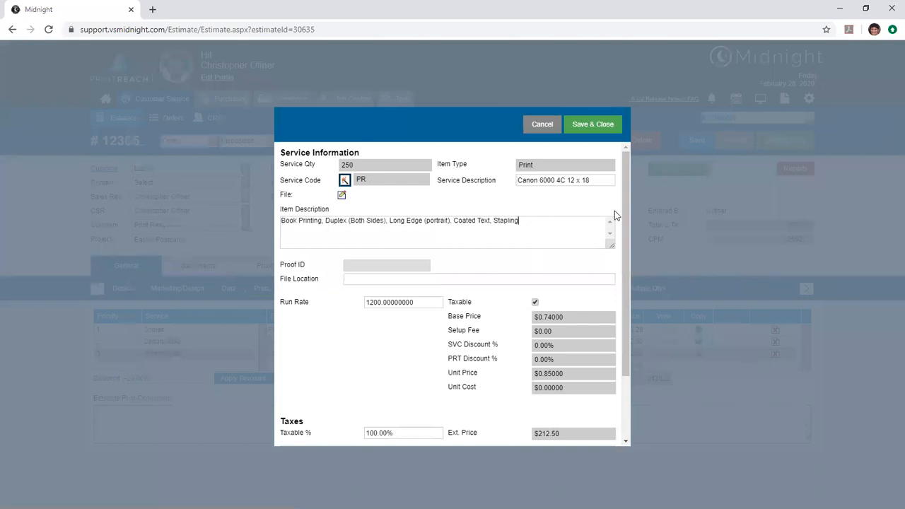
click(549, 124)
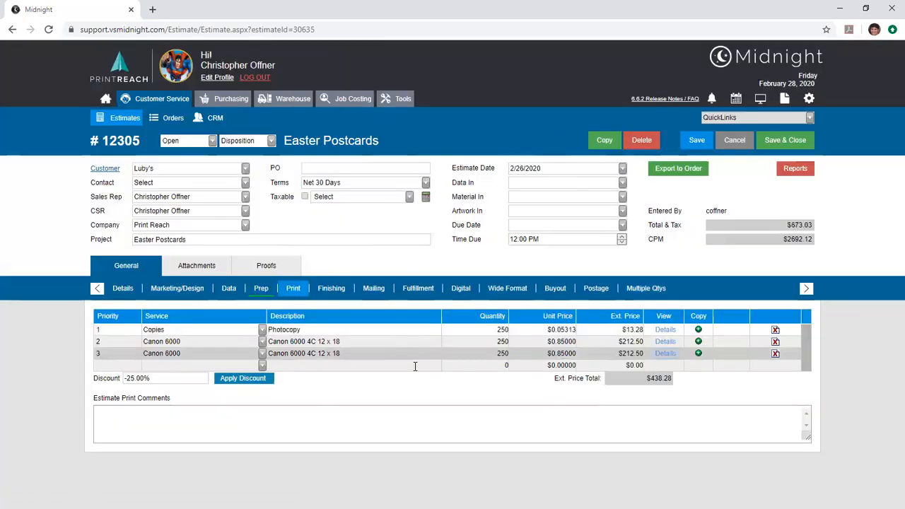
Step: Append a bracketed "Business Cards" label with a different first name to the description of each of the two Canon 6000 print services
click(366, 341)
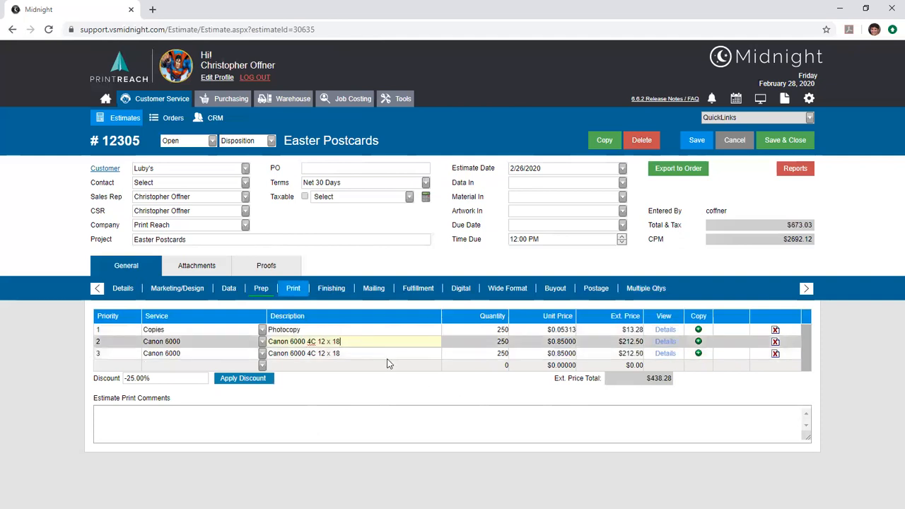
text([James Business cards])
click(366, 354)
text([)
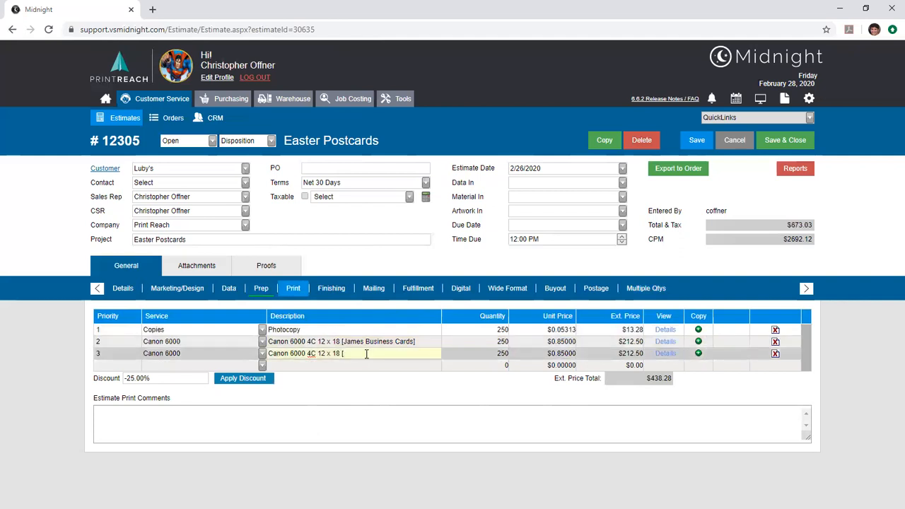
text(Sarah Business Cards])
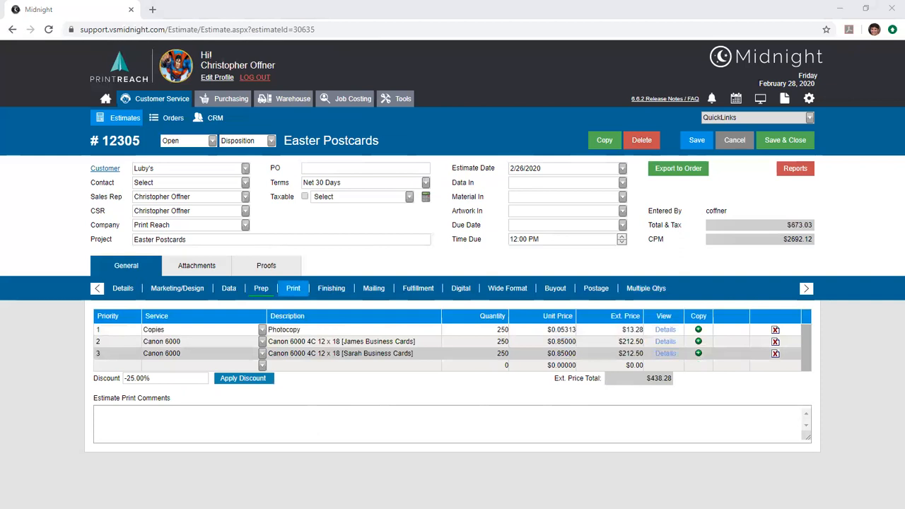
Step: Leave the estimate, open the Easter Postcards order for Luby's, and look at its version info and Data services
click(648, 301)
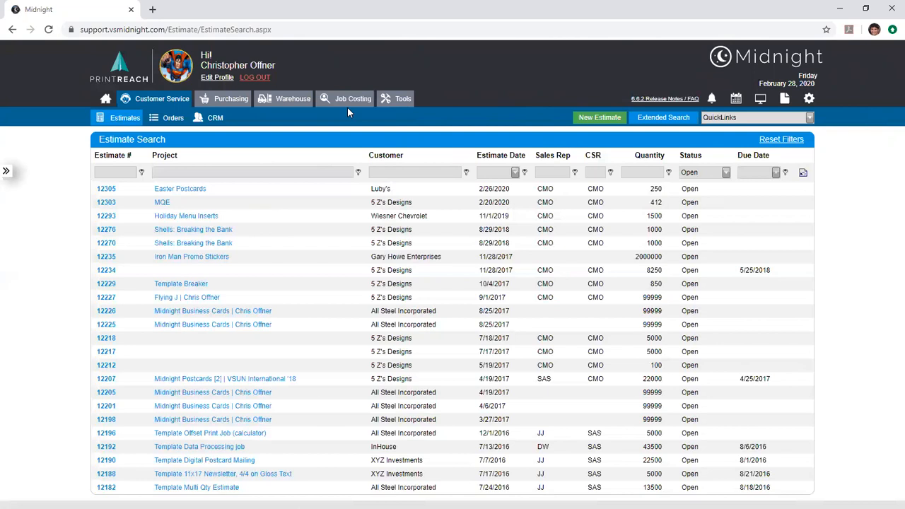
click(161, 122)
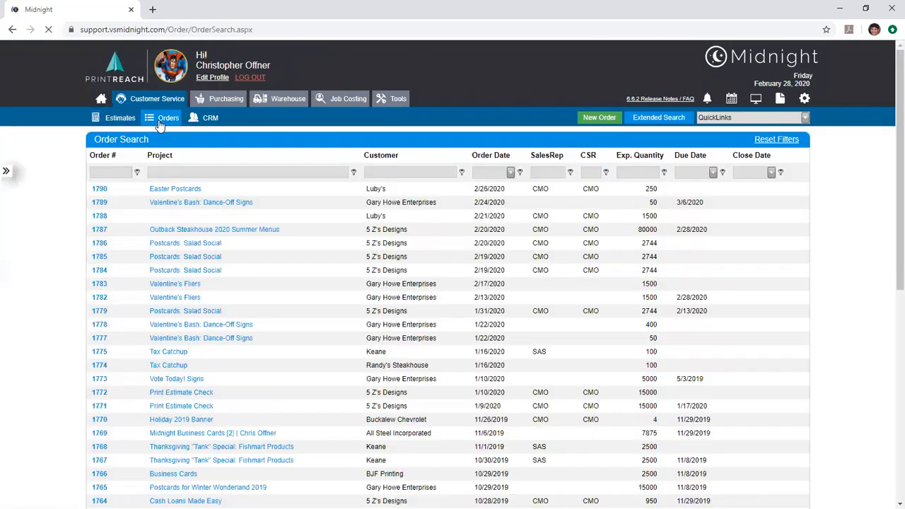
click(196, 191)
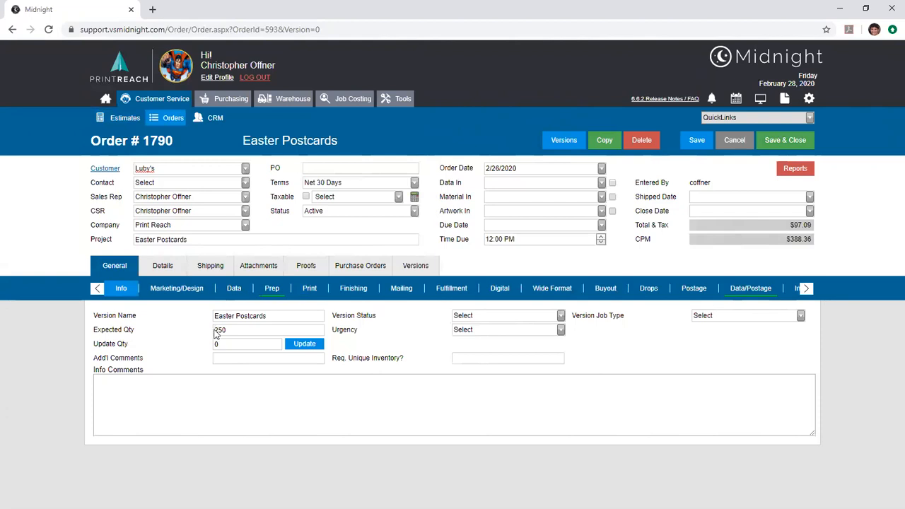
click(236, 332)
click(234, 288)
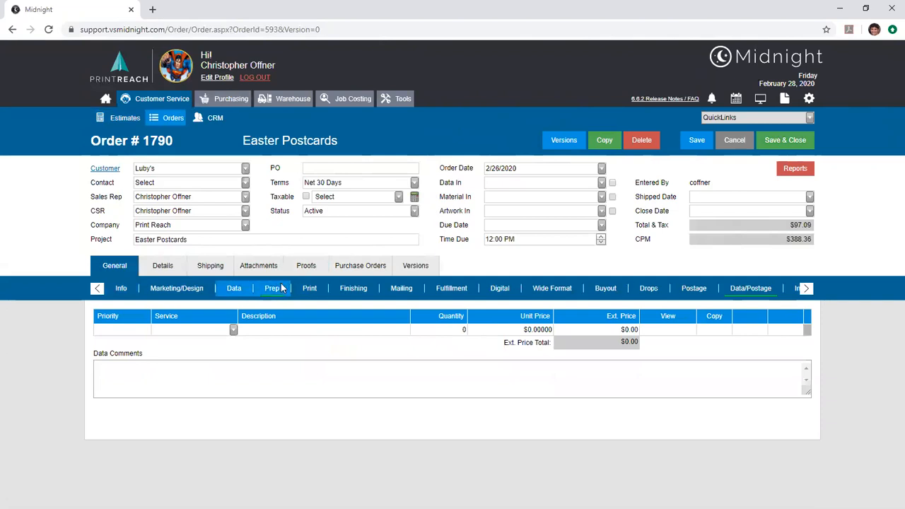
Step: In the order's Prep services, freeze the unit price of Other and the extended price of Color Correct
click(272, 288)
right_click(545, 330)
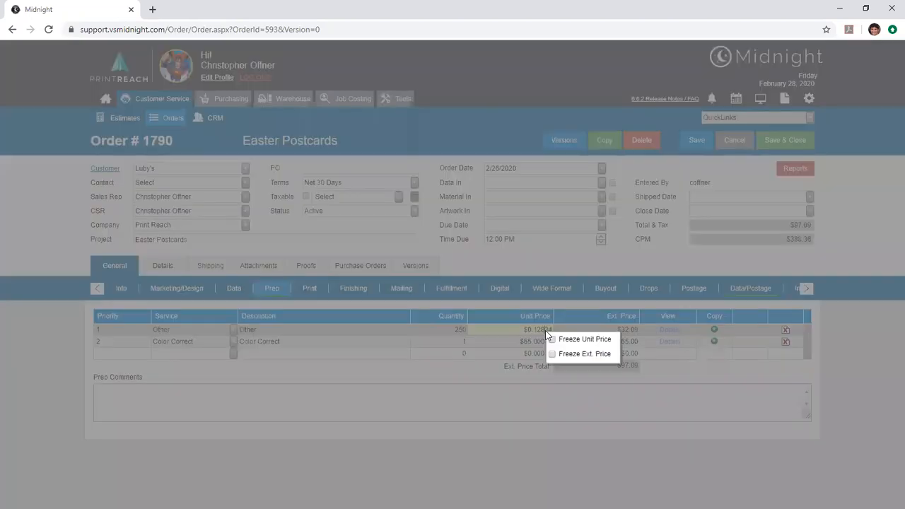
click(552, 340)
right_click(571, 346)
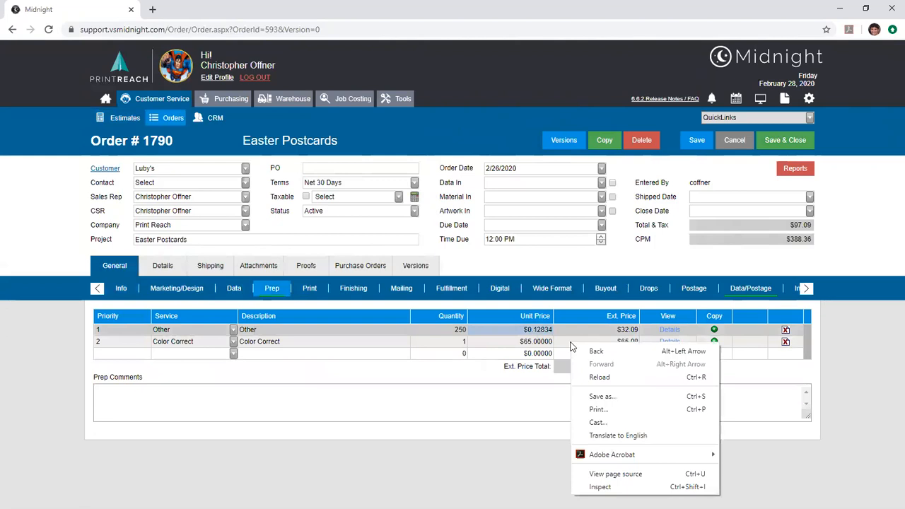
click(571, 347)
right_click(564, 342)
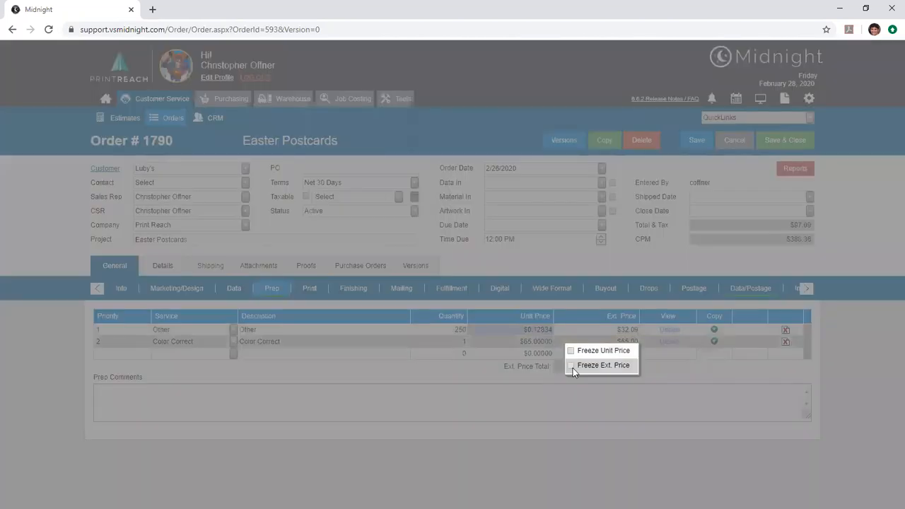
click(572, 366)
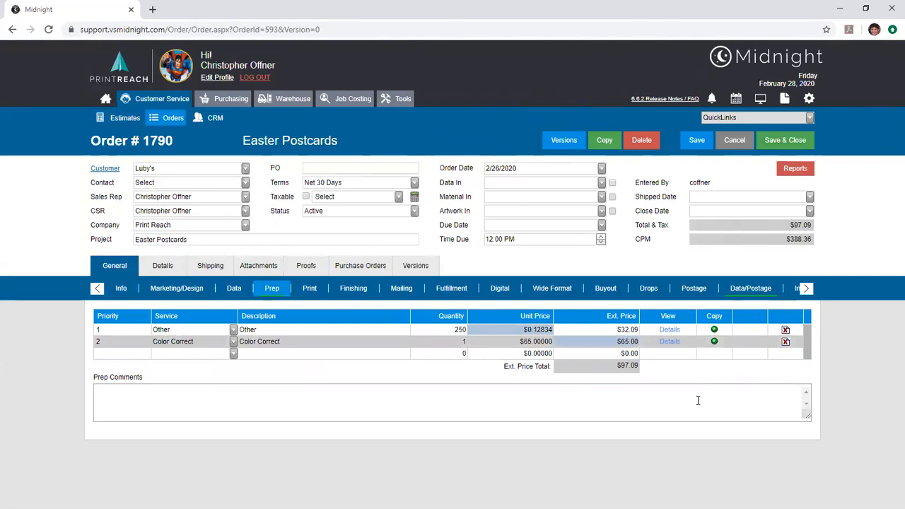
Step: Review the pricing details of the order's Other prep service, and leave them without saving
click(670, 330)
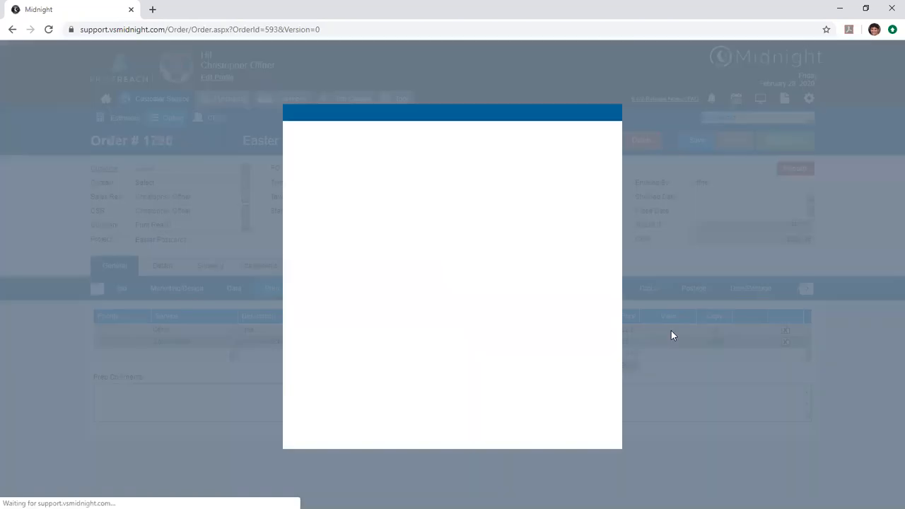
drag(556, 310, 539, 326)
click(558, 369)
drag(558, 369, 514, 373)
click(514, 373)
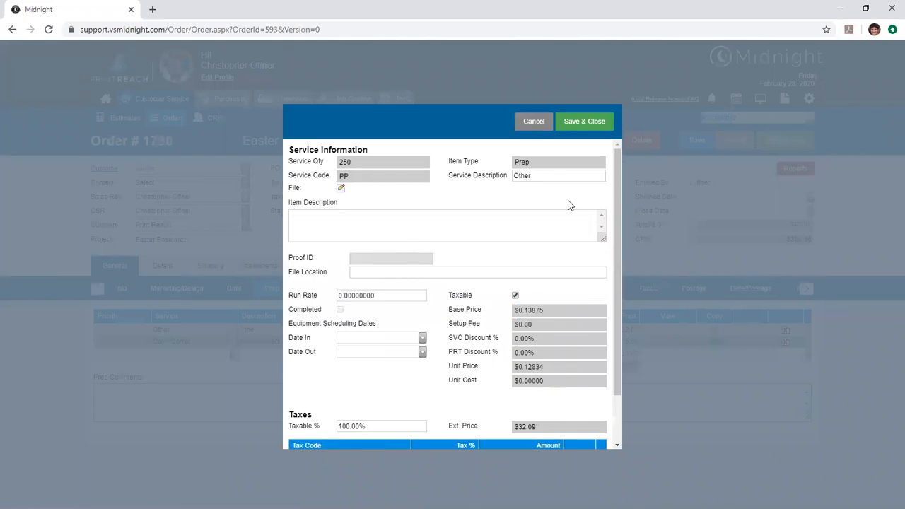
click(539, 129)
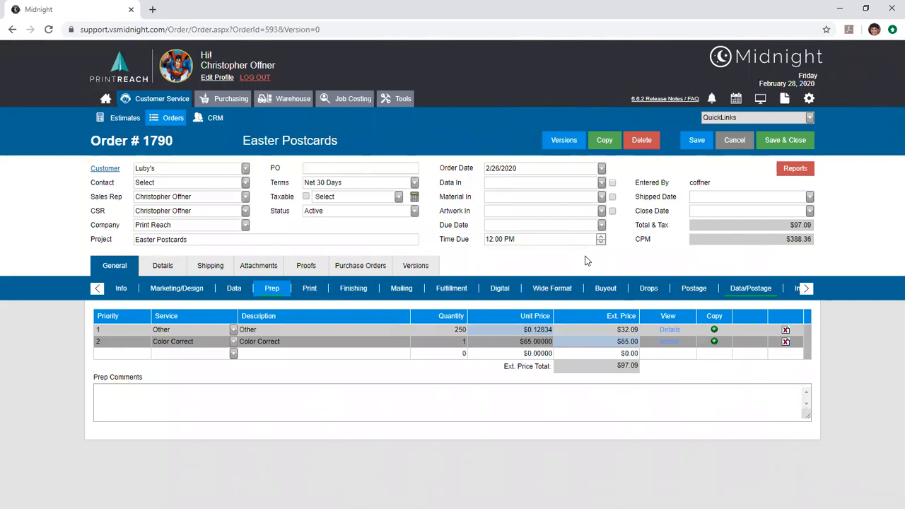
Step: Preview the Invoice report for the Easter Postcards order, enlarge its window to read the totals, and close it
click(795, 169)
drag(803, 212, 803, 228)
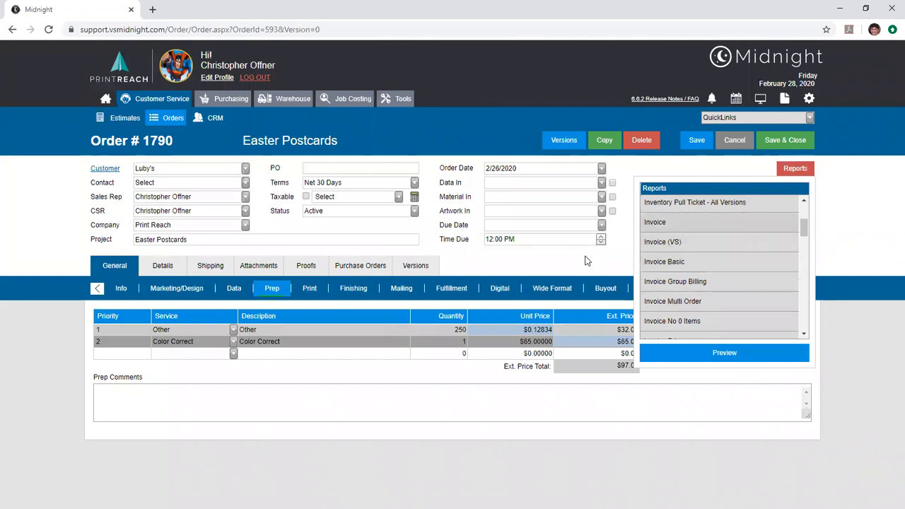
double_click(655, 223)
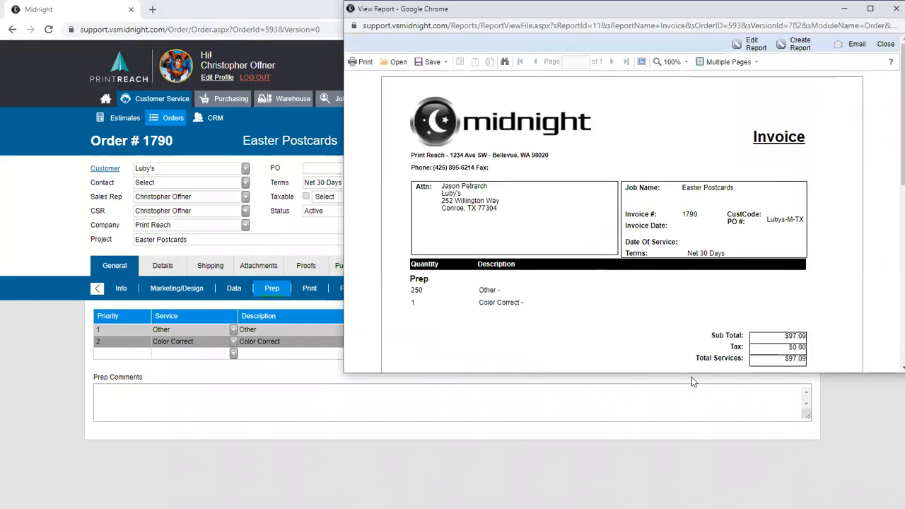
drag(690, 376, 691, 439)
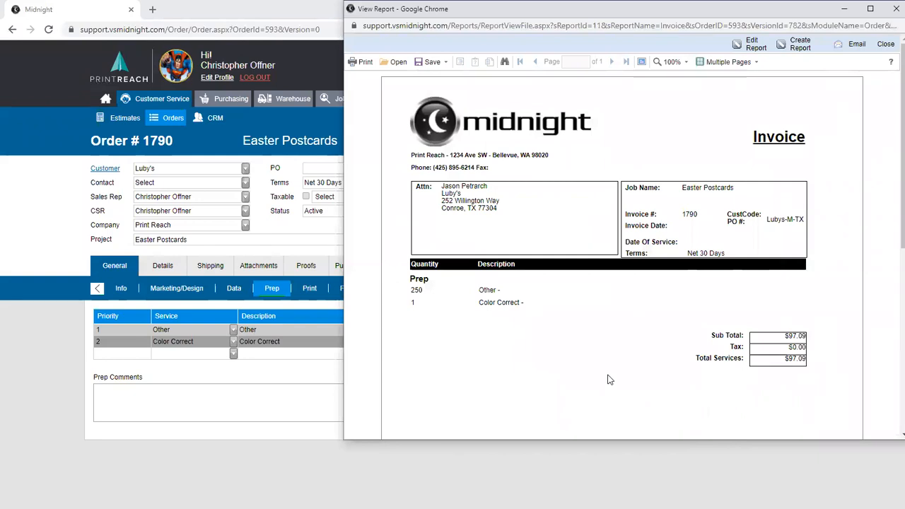
click(883, 46)
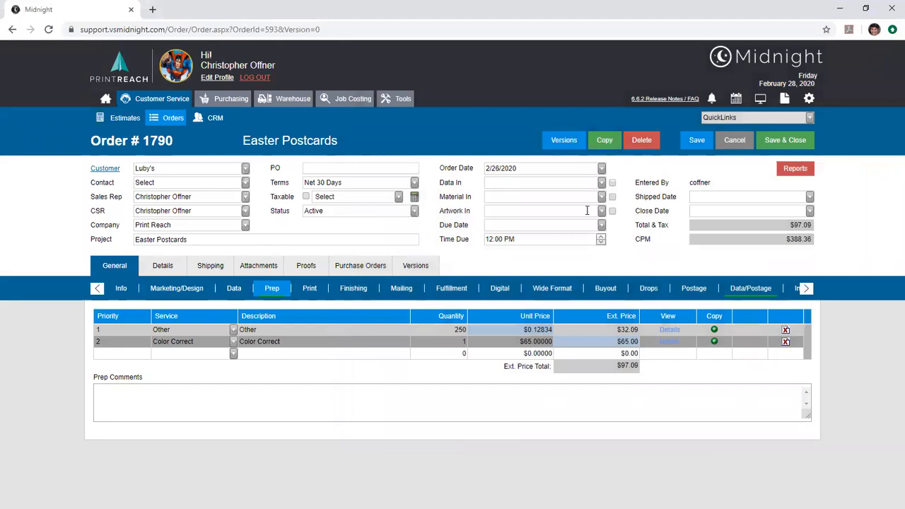
Step: Open Group Billing for the Easter Postcards order
key(Tab)
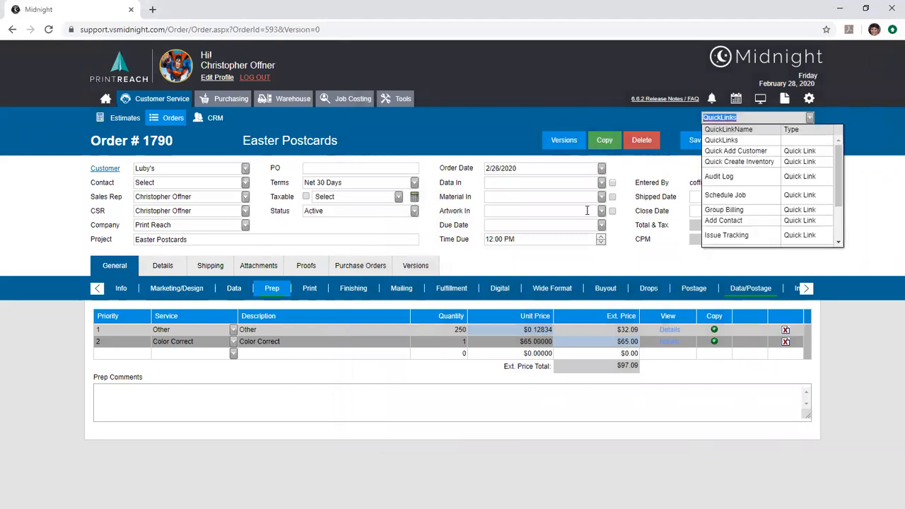
key(Down)
key(Down)
key(Down)
key(Down)
key(Down)
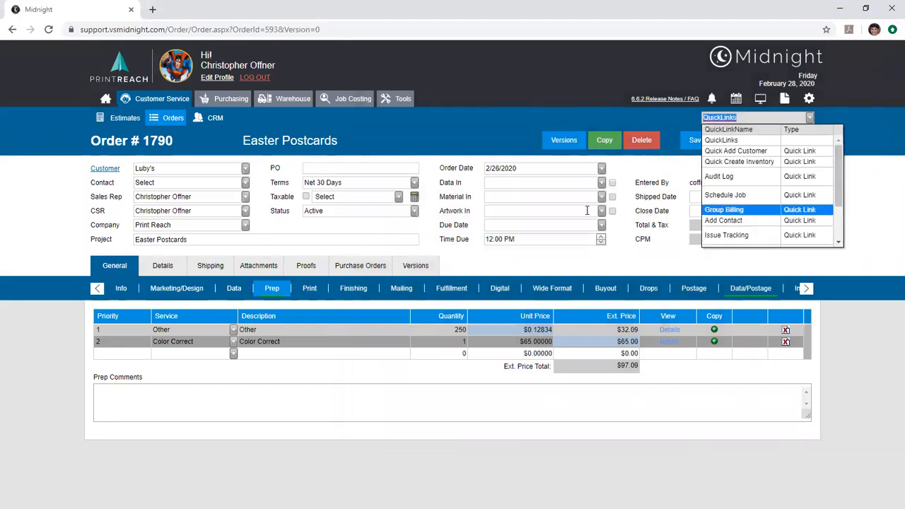
key(Return)
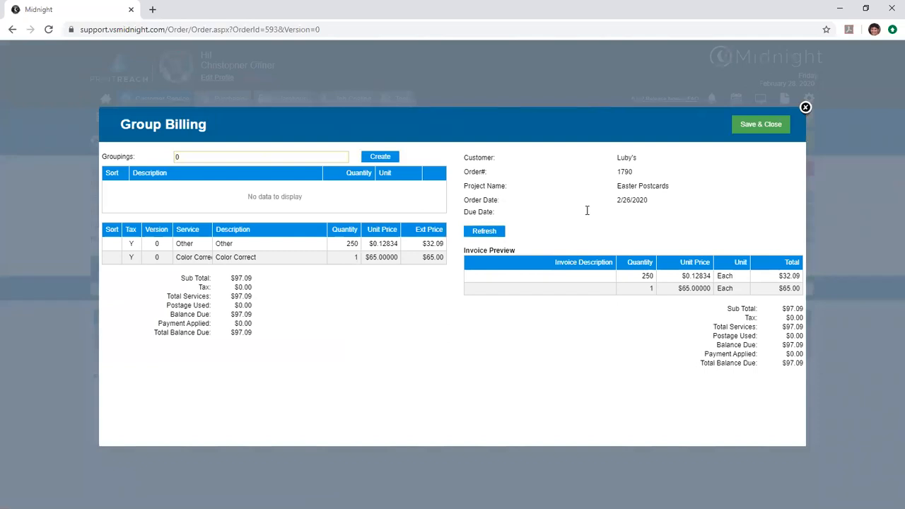
Step: Create one billing grouping with the description Data Work, quantity 250 and unit Each
drag(275, 156, 112, 154)
text(1)
click(374, 160)
click(183, 186)
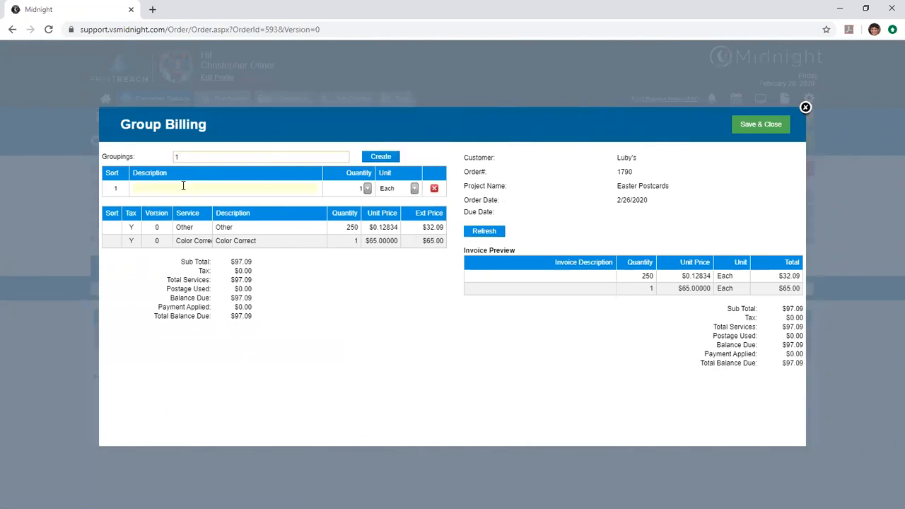
text(Data Work)
click(367, 188)
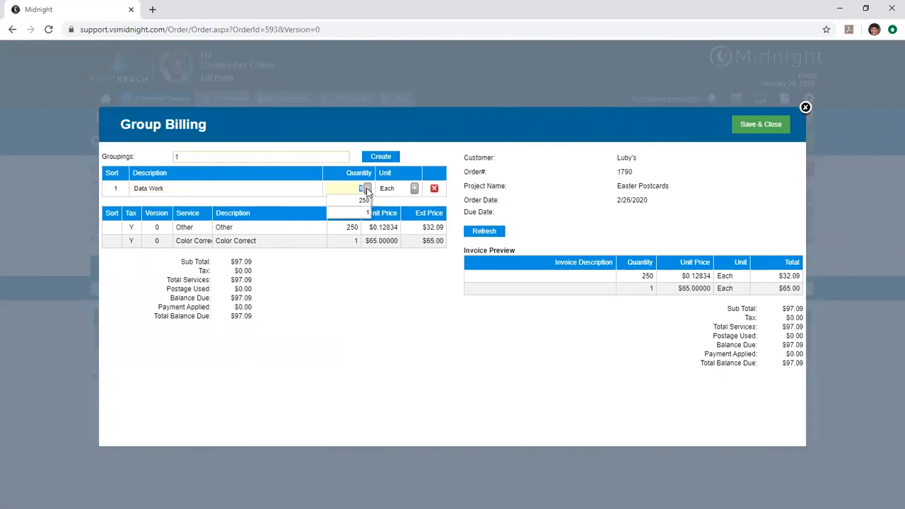
click(385, 263)
click(359, 188)
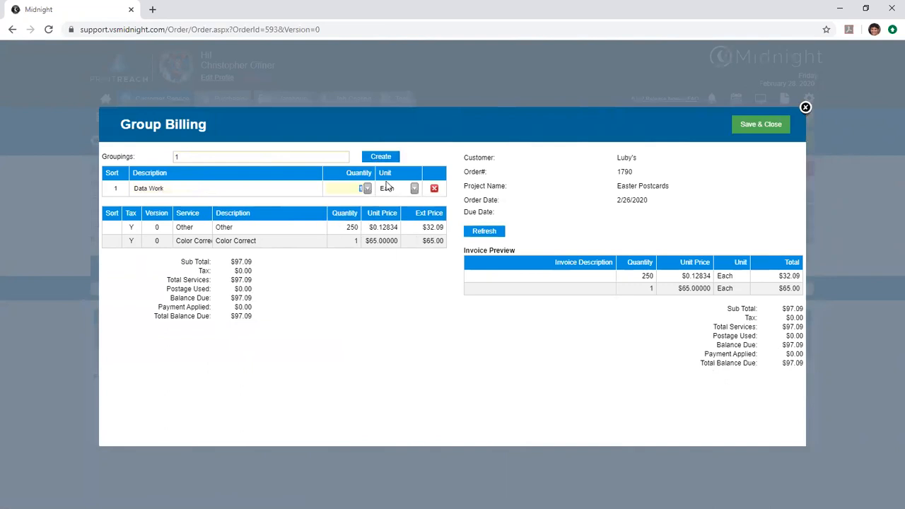
text(250)
click(403, 188)
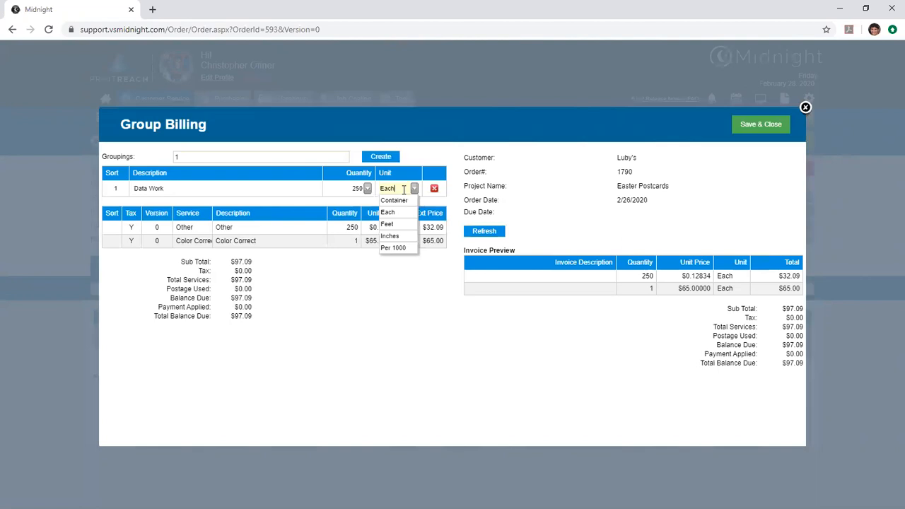
click(436, 197)
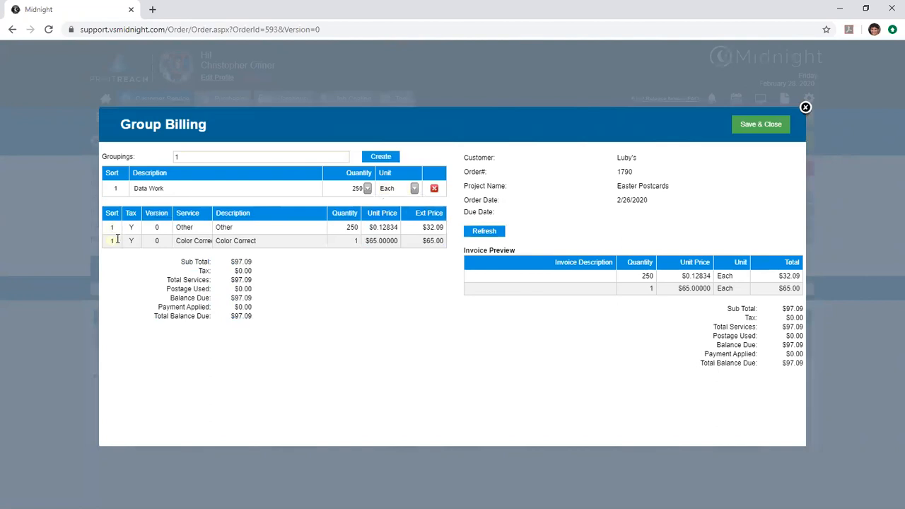
Step: Assign the Other and Color Correct services to grouping 1 and refresh the invoice preview to check the Data Work line
double_click(117, 188)
click(286, 369)
click(483, 231)
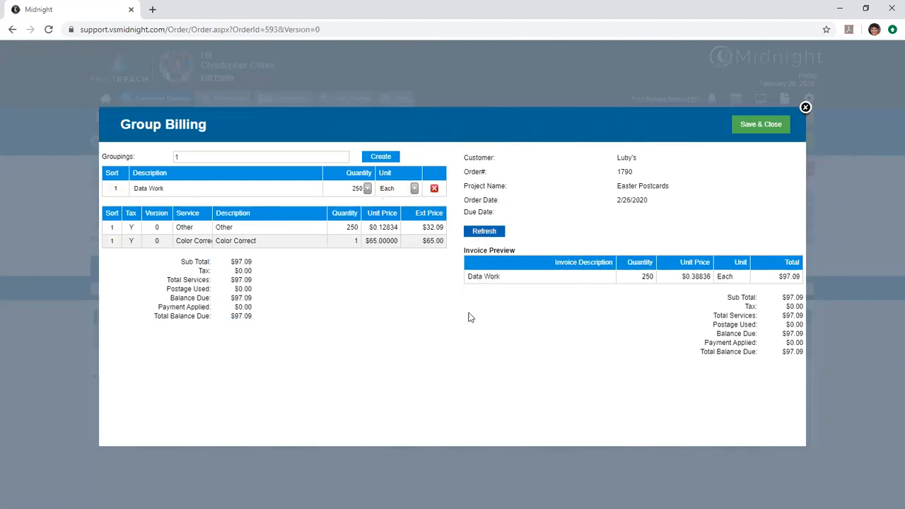
mouse_move(170, 189)
mouse_down()
mouse_move(159, 189)
mouse_move(170, 189)
mouse_up()
mouse_move(505, 277)
mouse_down()
mouse_move(465, 277)
mouse_move(496, 277)
mouse_up()
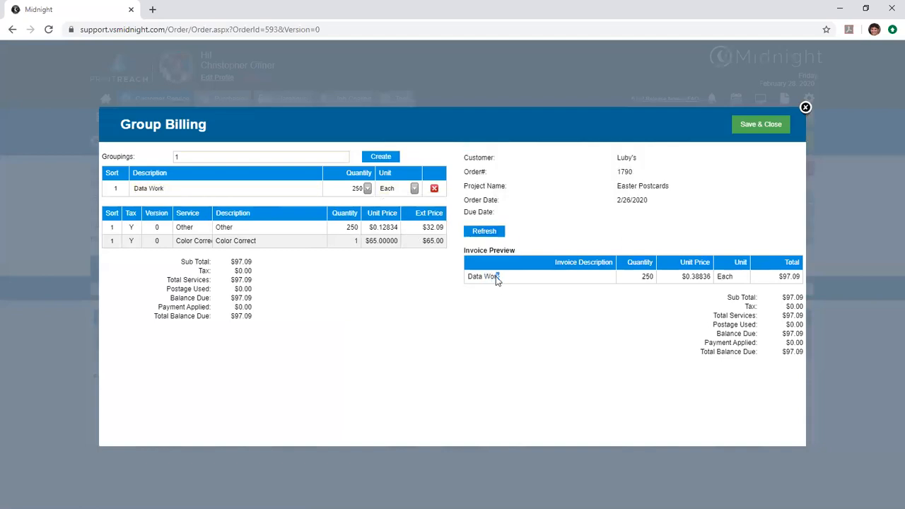
double_click(643, 277)
key(Tab)
click(623, 244)
key(Tab)
click(642, 280)
Step: Set the Data Work grouping's unit to Per 1000 and refresh the invoice preview to check its unit price
click(410, 188)
click(399, 248)
click(478, 232)
drag(673, 277, 711, 277)
click(638, 285)
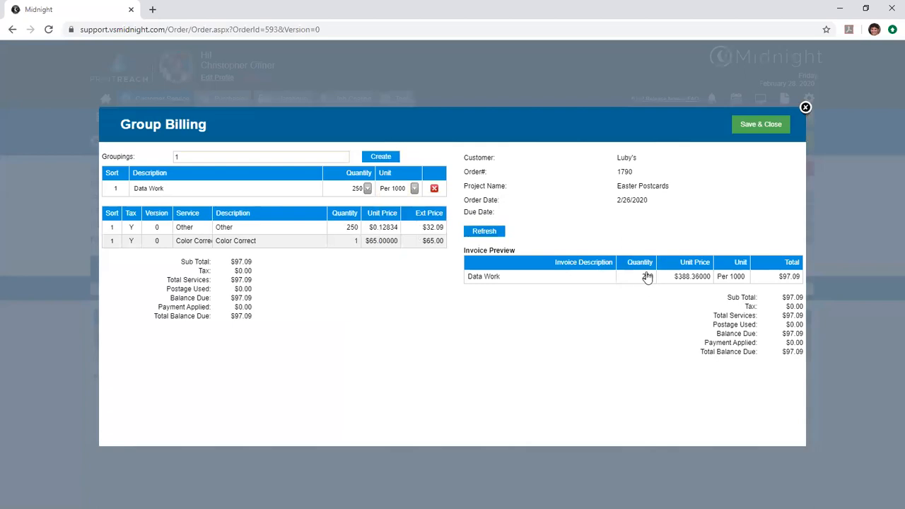
Step: Set the Data Work grouping's unit to Each, refresh the invoice preview, and save and close Group Billing
click(414, 189)
click(388, 212)
click(486, 231)
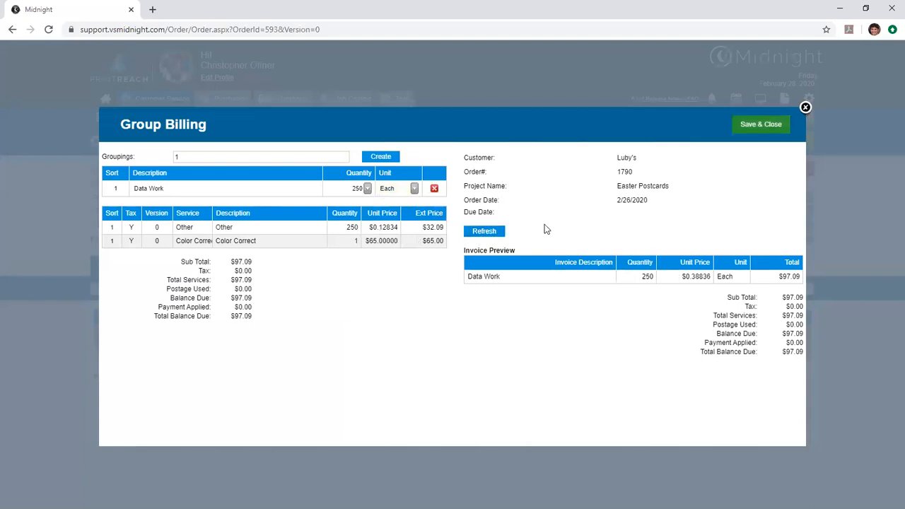
click(752, 123)
right_click(751, 122)
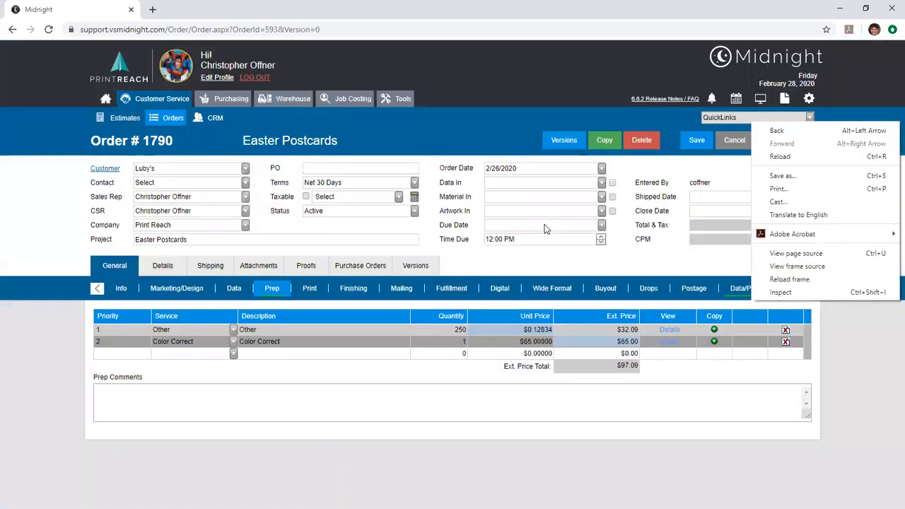
click(544, 224)
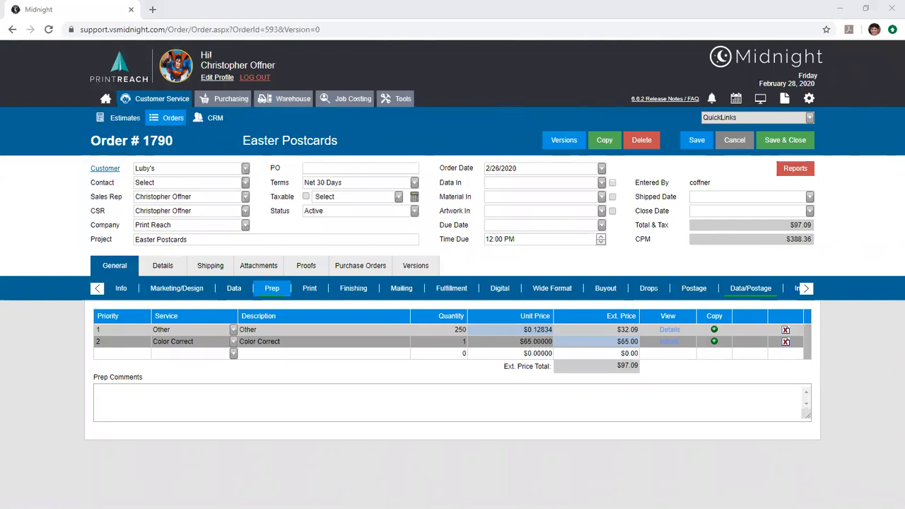
Step: Preview the standard Invoice report for the grouped order, enlarge its window to check the service lines, and close it
click(795, 168)
click(714, 221)
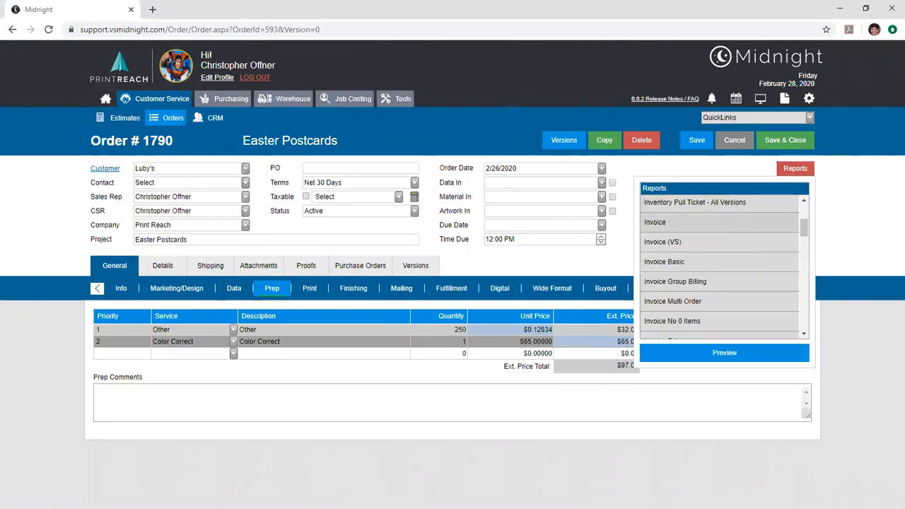
click(722, 352)
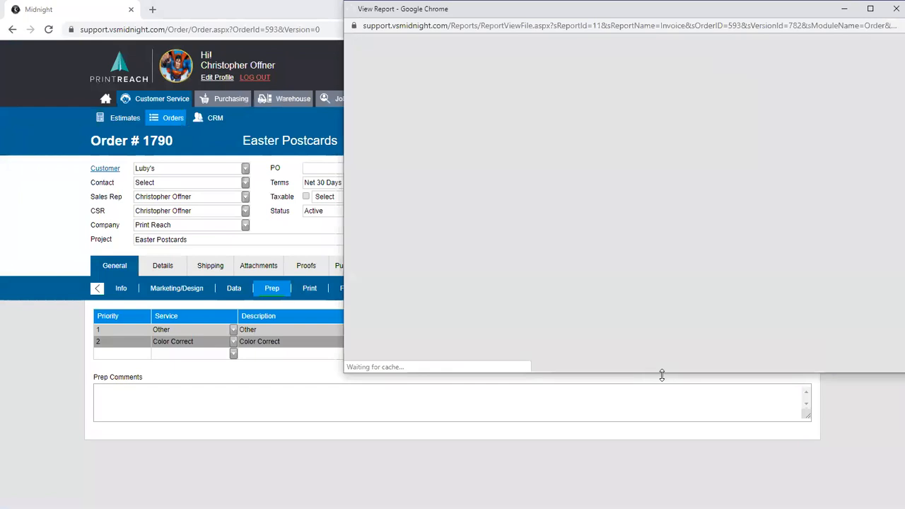
drag(661, 375, 683, 484)
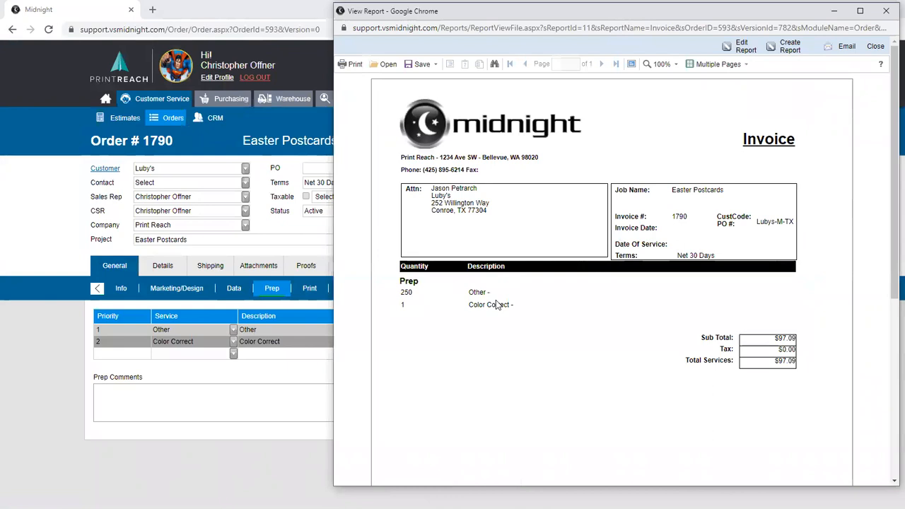
click(878, 16)
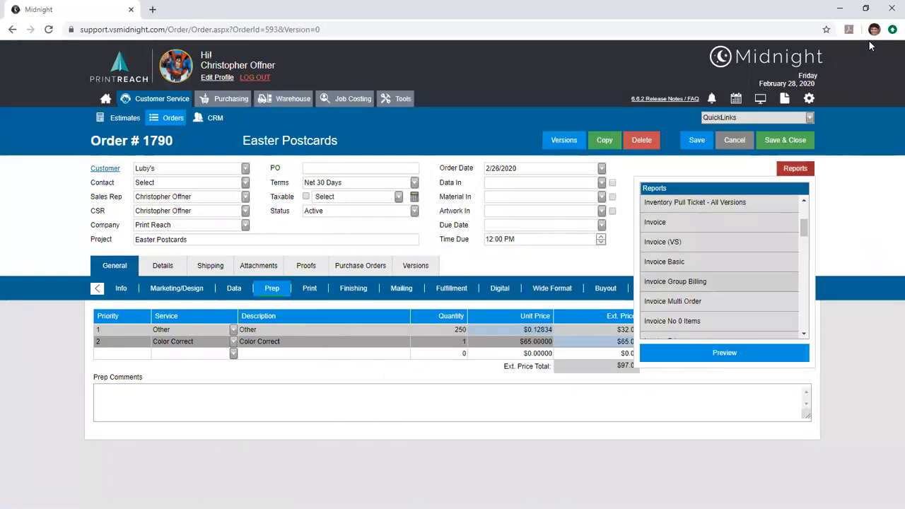
Step: Preview the Invoice Price Group Billing report, check the Data Work line's description, quantity and unit price, and close it
scroll(725, 284, down, 1)
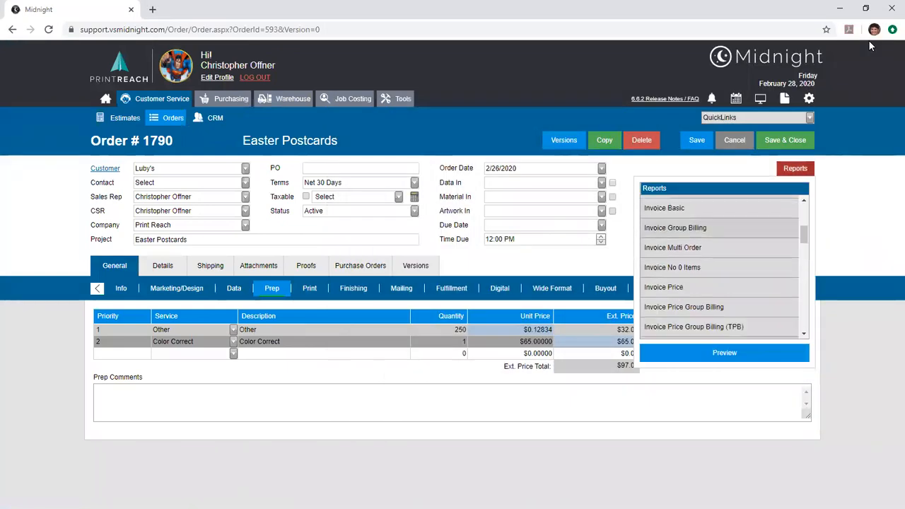
double_click(727, 322)
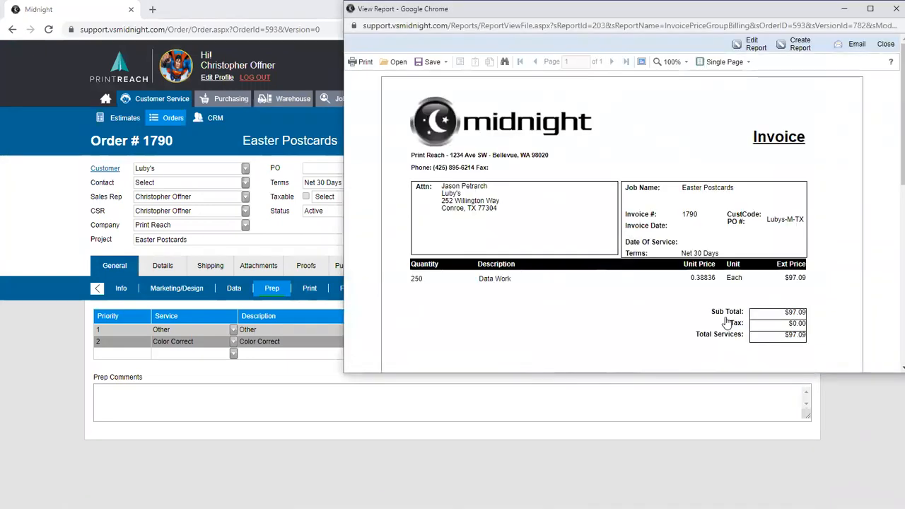
drag(478, 278, 512, 281)
drag(423, 279, 410, 278)
drag(689, 278, 715, 278)
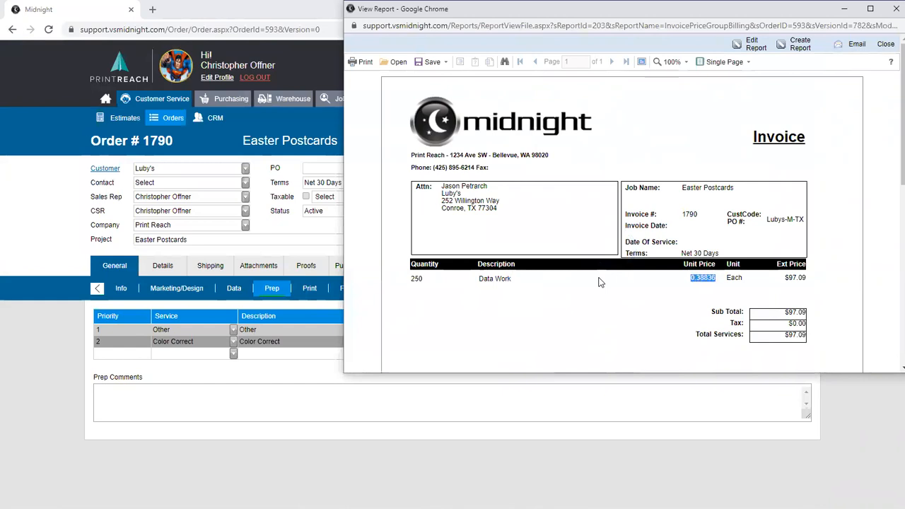
click(599, 282)
click(885, 44)
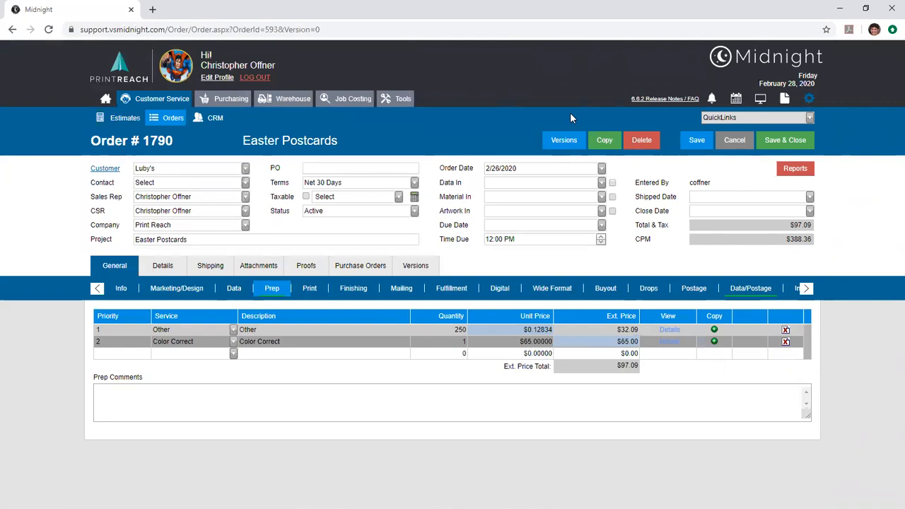
Step: Open the Standard Services list in the system settings and start adding a new standard service
click(809, 98)
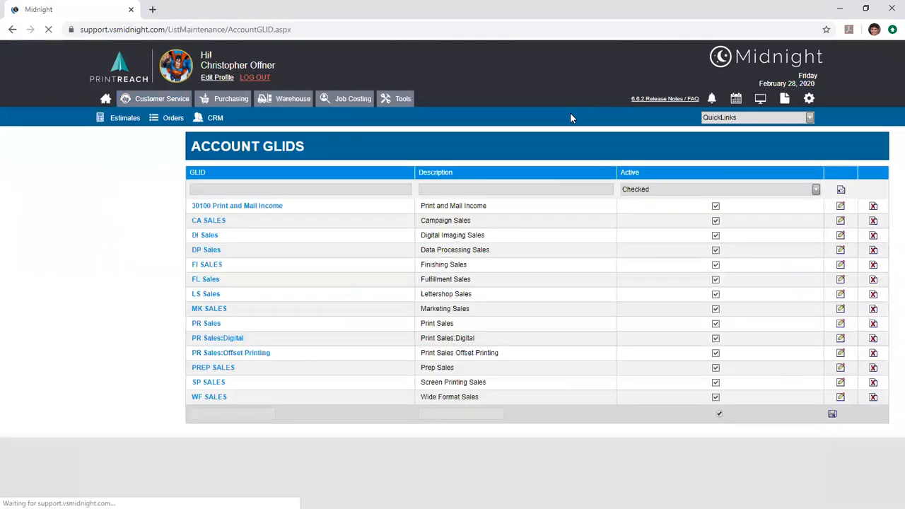
scroll(32, 231, down, 3)
scroll(35, 254, down, 1)
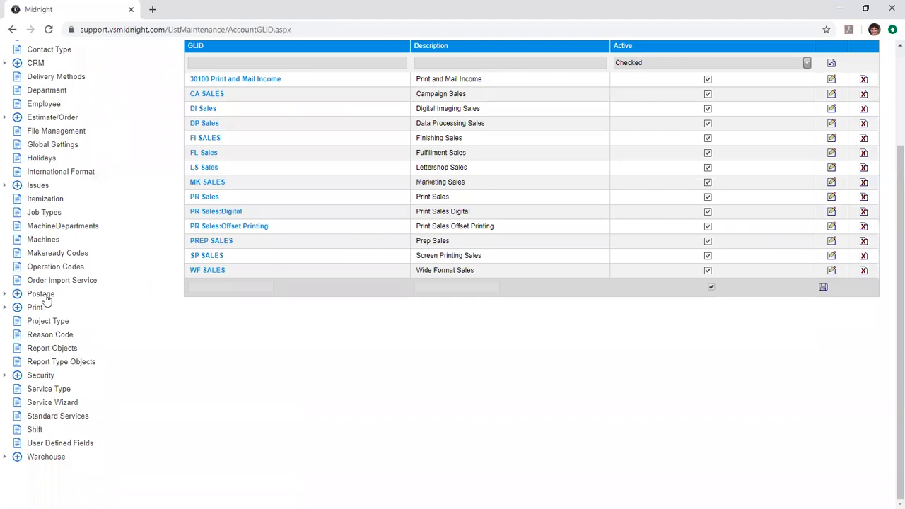
click(50, 417)
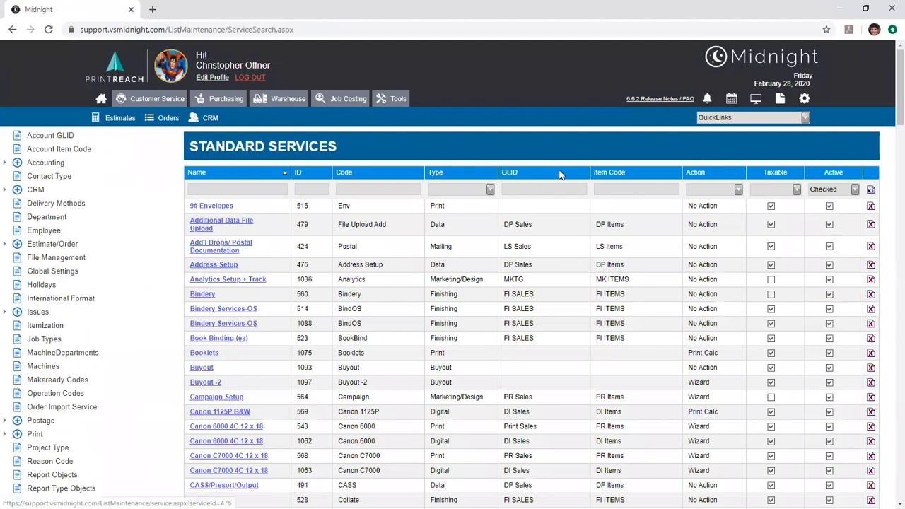
key(Down)
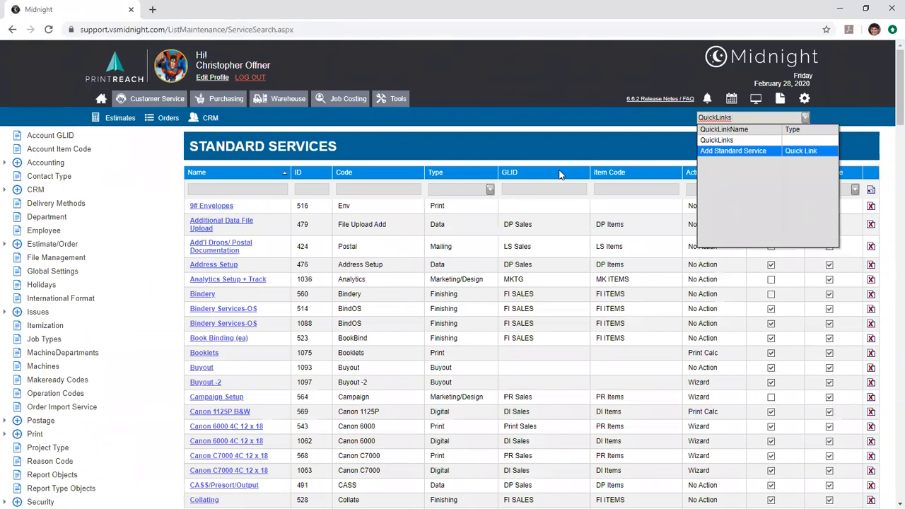
key(Return)
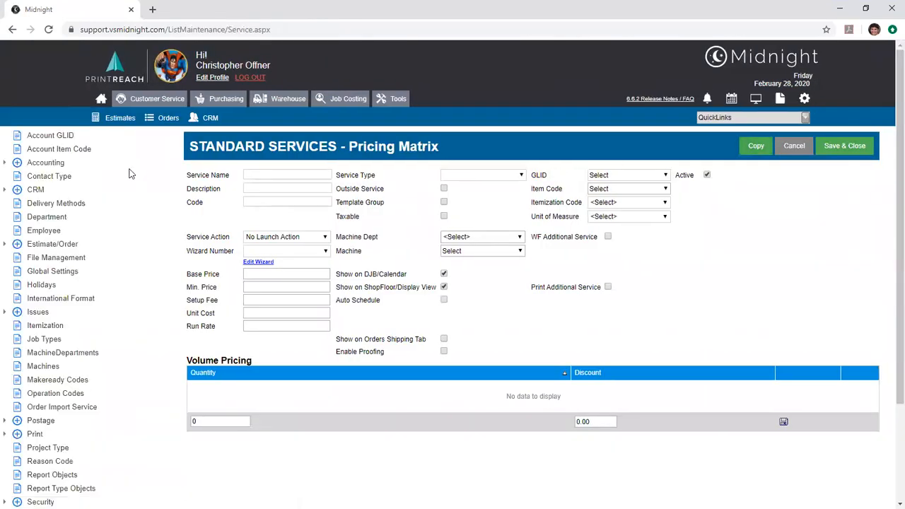
Step: Examine the Service Name, Description and Code fields of the new standard service without filling them in
click(271, 176)
click(251, 203)
click(228, 207)
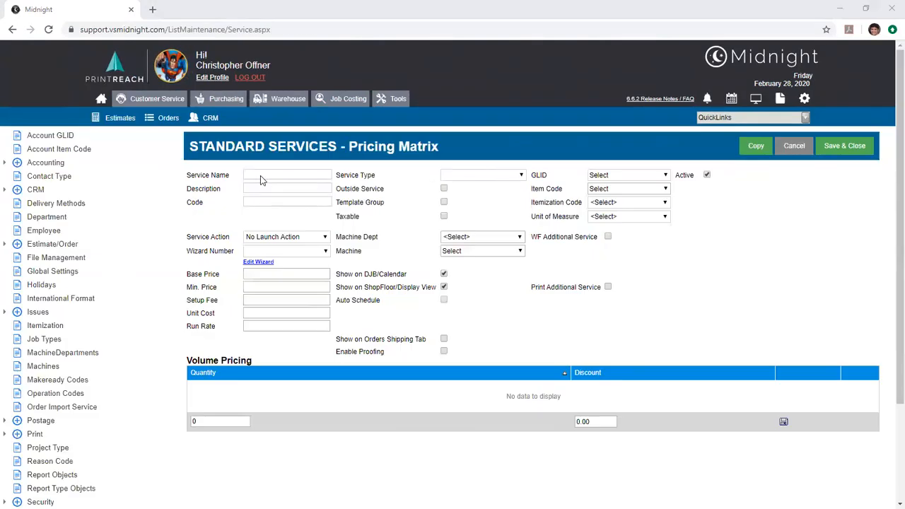
click(260, 175)
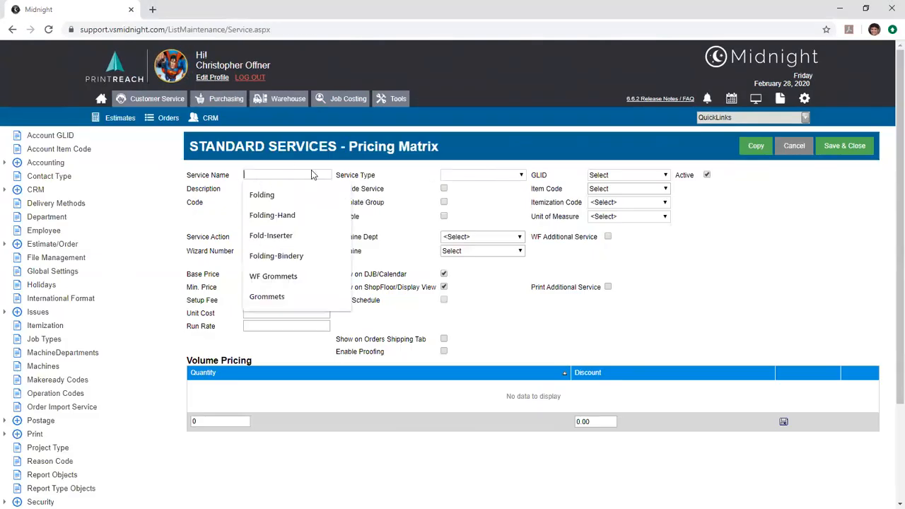
click(239, 185)
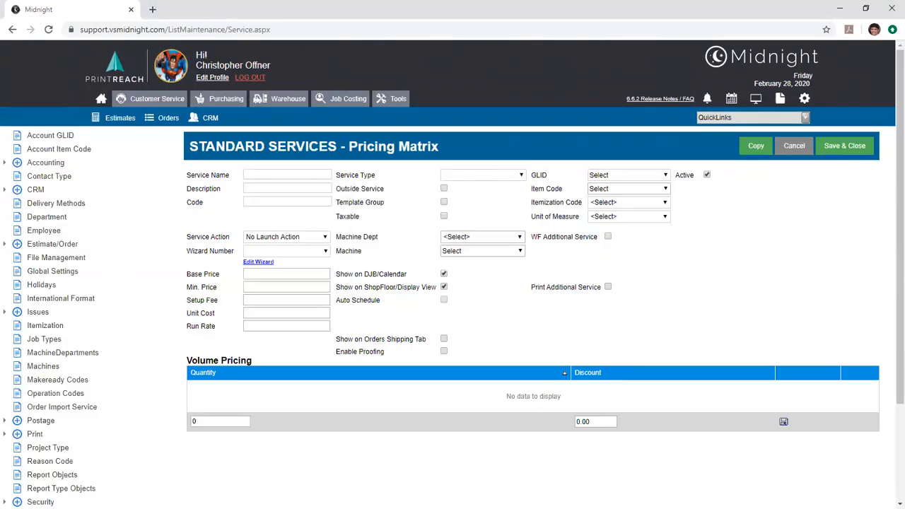
Step: Switch to the Easter Postcards estimate window and compare the Prep service list with the Service Description in the Other service's details
key(alt+Tab)
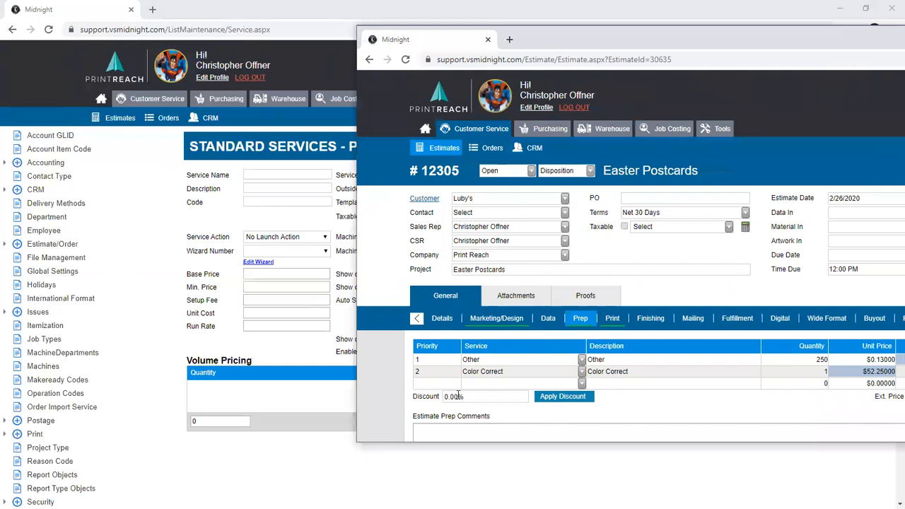
click(581, 361)
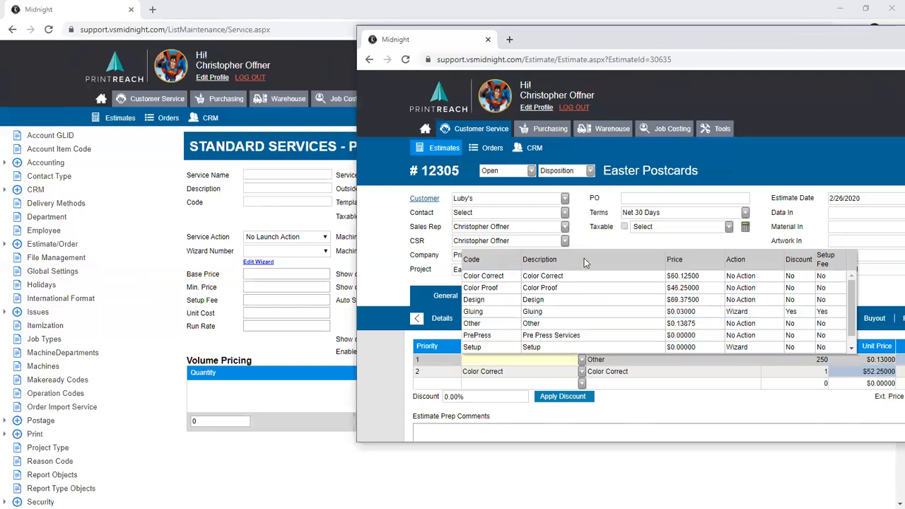
click(615, 361)
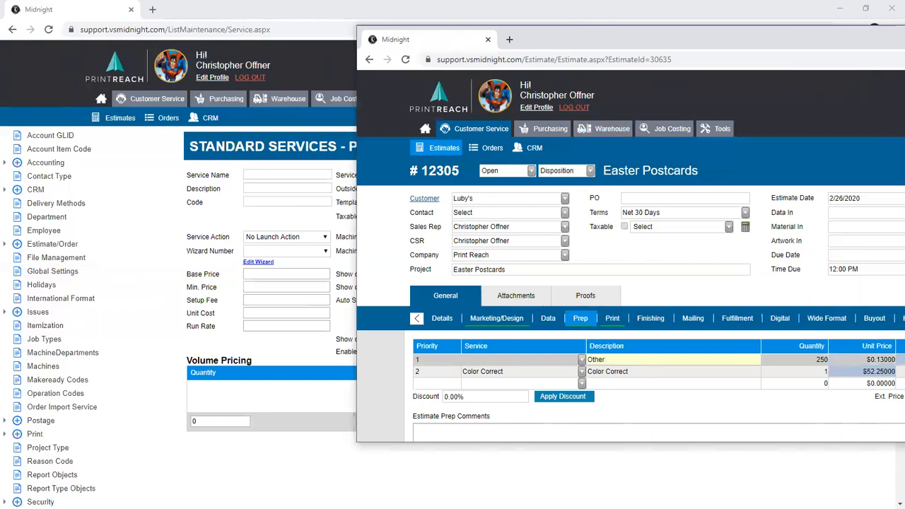
drag(756, 36, 518, 37)
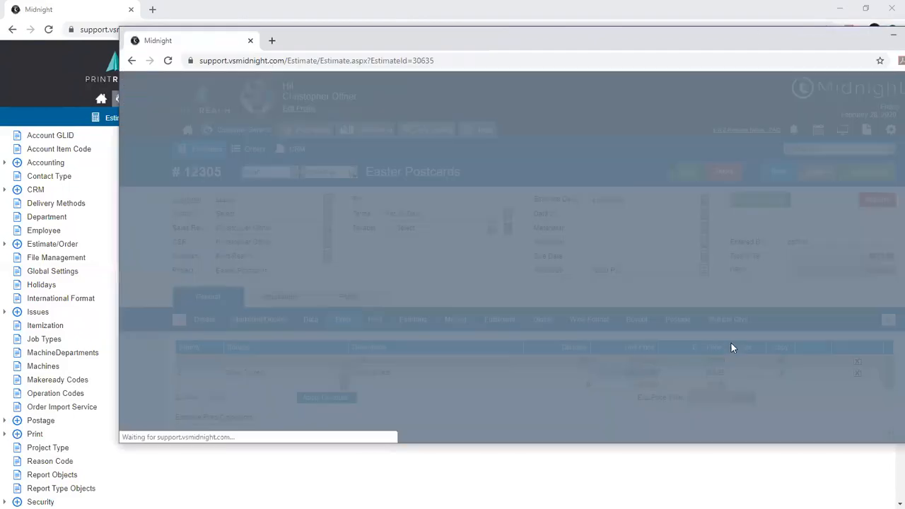
double_click(622, 161)
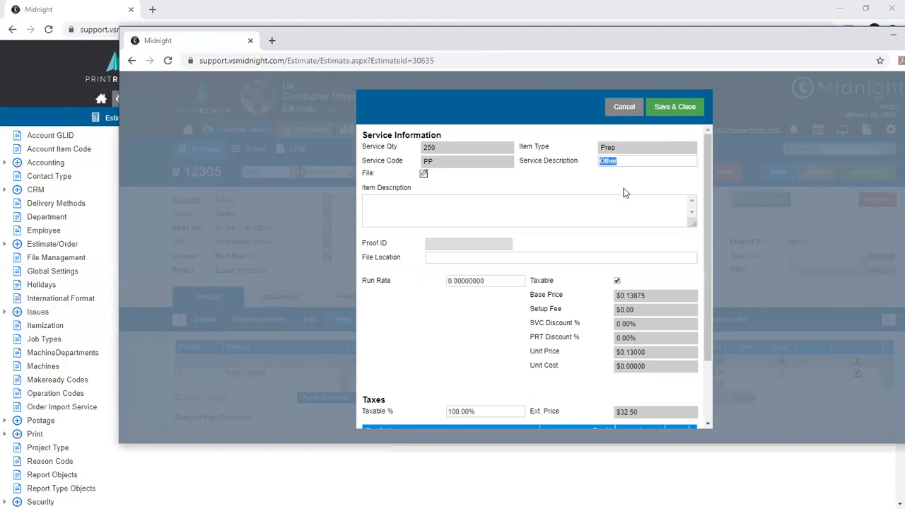
Step: Cancel the Other service's details, return to the new standard service and set its Service Type to Marketing/Design
click(624, 107)
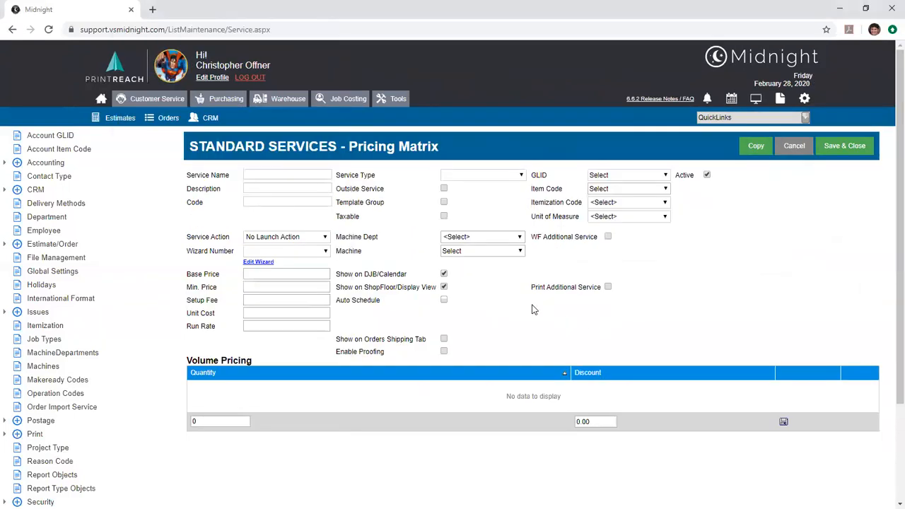
click(522, 176)
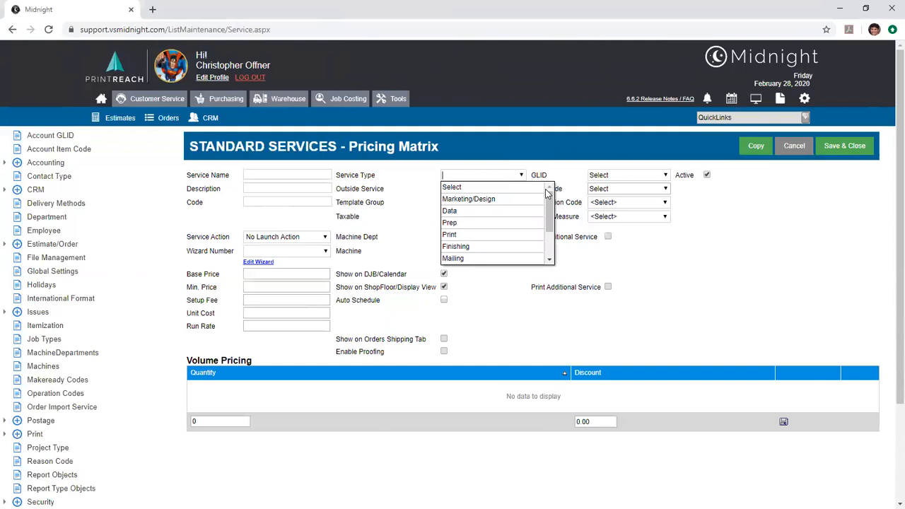
click(520, 205)
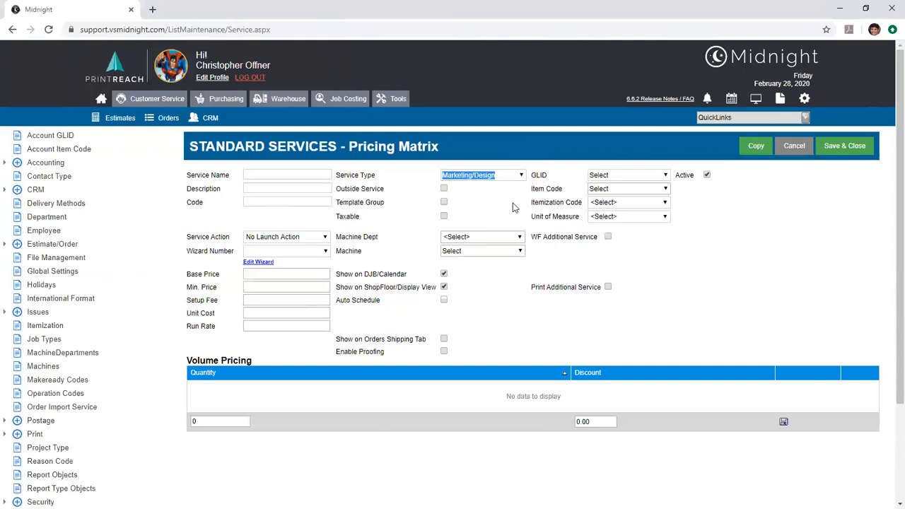
Step: Name the new standard service Consulting and give it the code CONS-01
click(260, 176)
text(Con)
key(Tab)
key(Tab)
text(CONS-01)
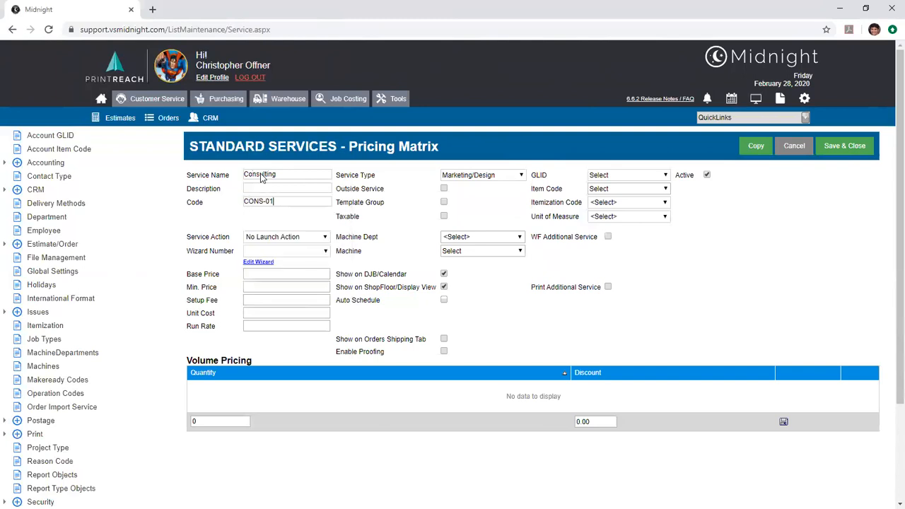
Step: Mark the Consulting service as taxable and keep its Service Action set to No Launch Action
click(314, 202)
click(444, 188)
click(444, 189)
click(443, 189)
click(608, 175)
click(608, 175)
click(269, 241)
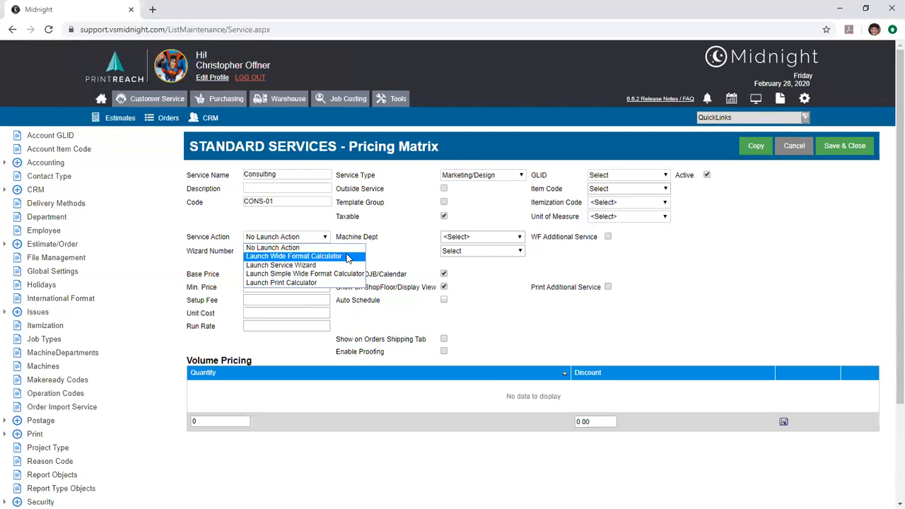
click(314, 247)
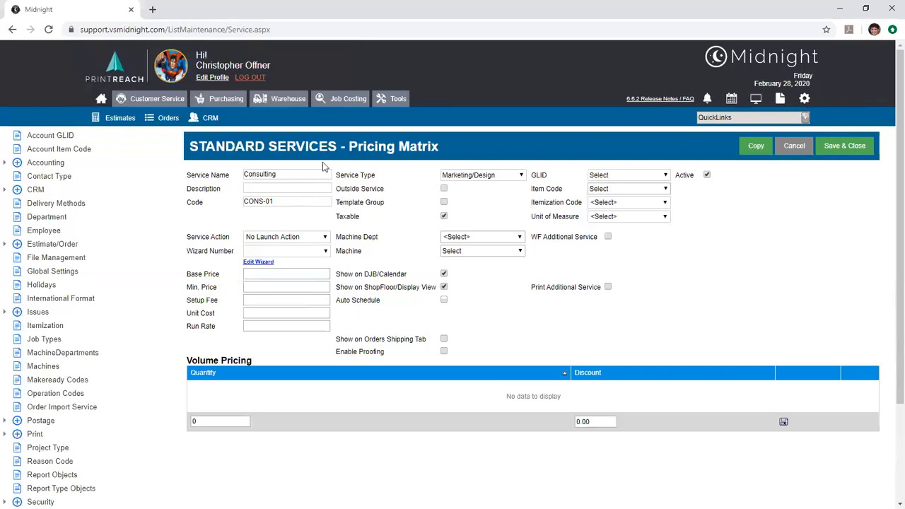
Step: Set the Consulting service's Base Price to 75, Min. Price to 75 and Setup Fee to 0
click(292, 275)
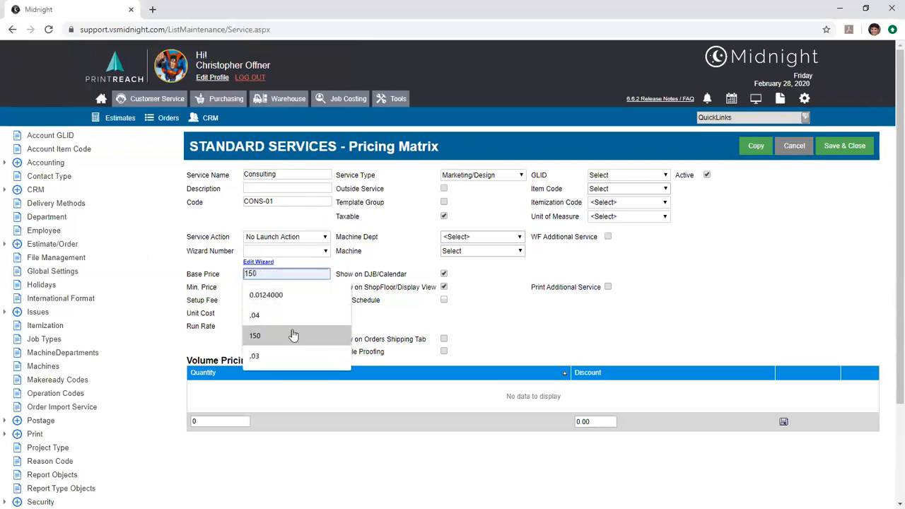
text(75)
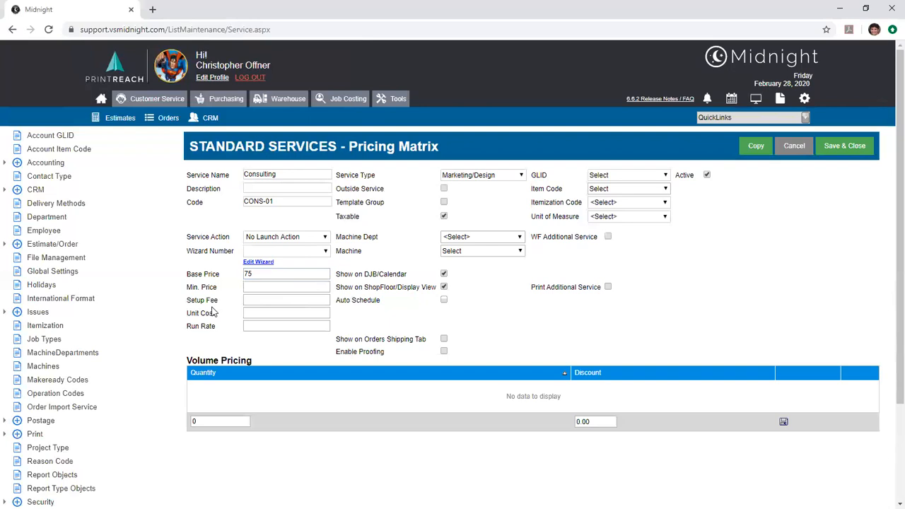
click(252, 290)
text(75)
click(269, 302)
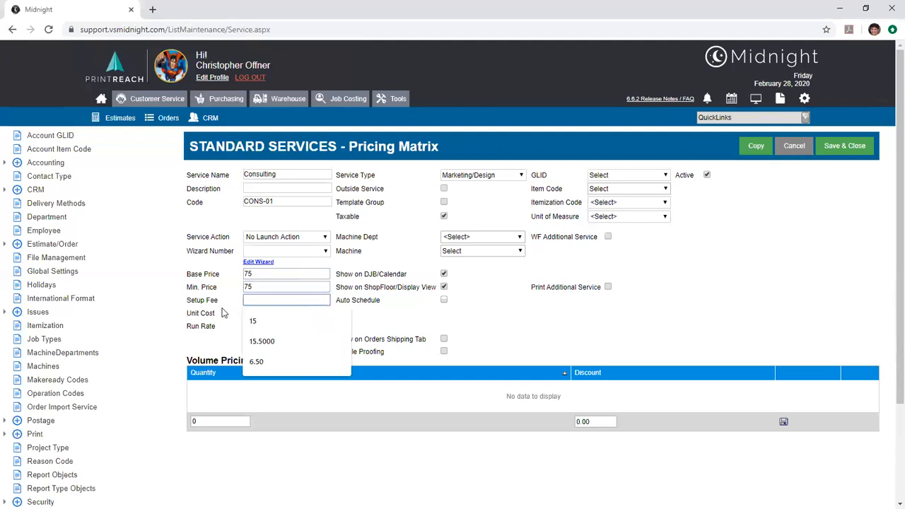
text(0)
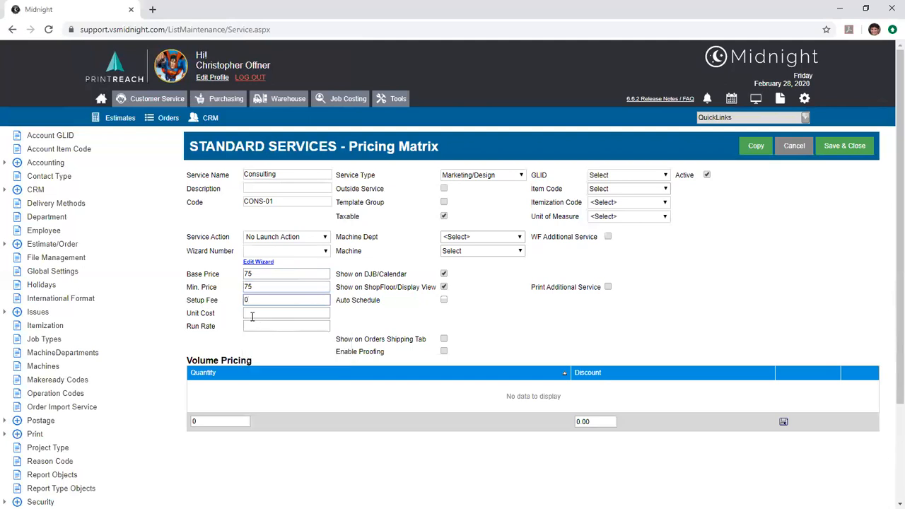
Step: Set the Consulting service's Unit Cost to 25 and Run Rate to 0, and save the service
click(252, 313)
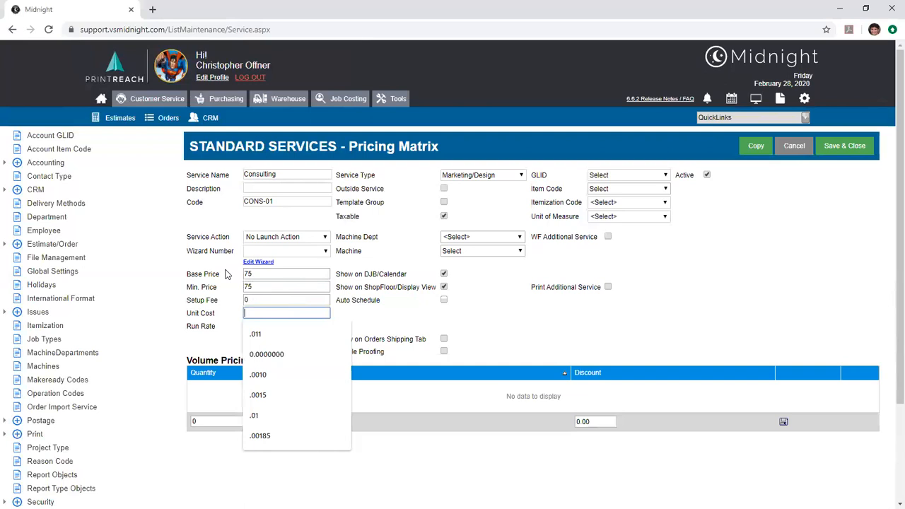
text(25)
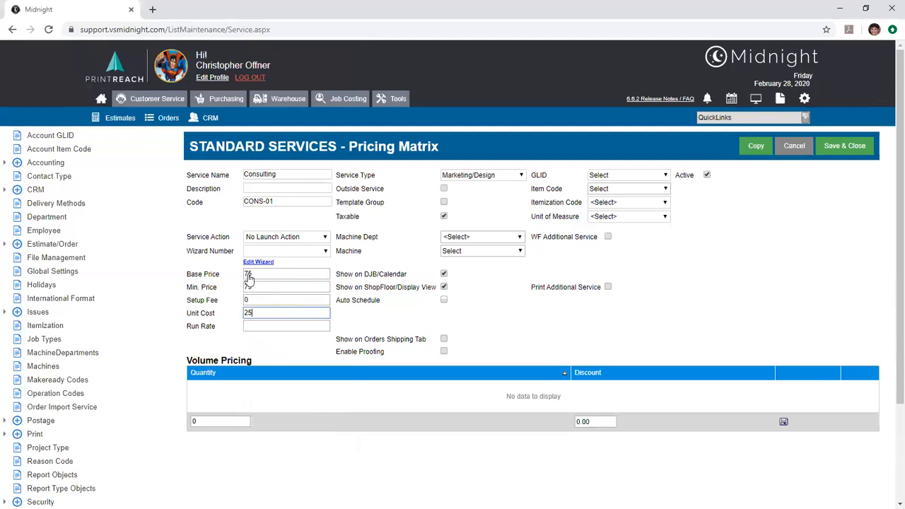
click(238, 294)
click(288, 329)
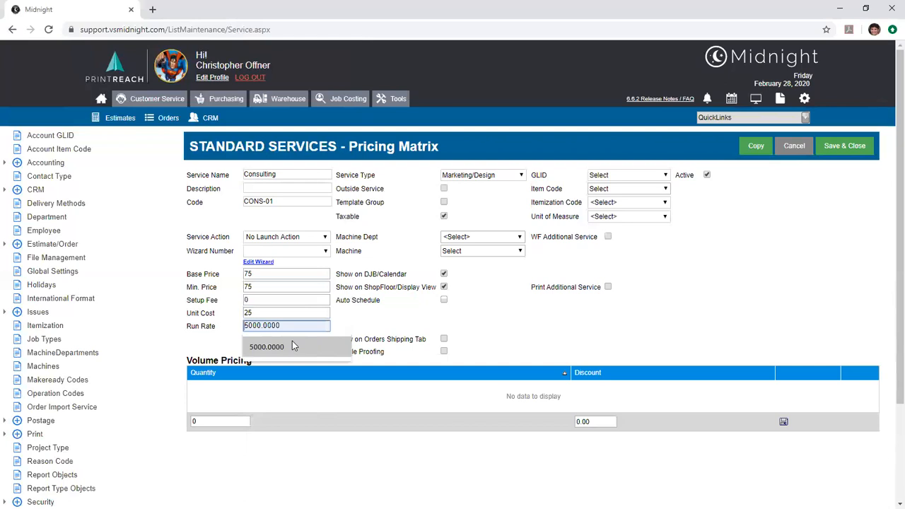
text(0)
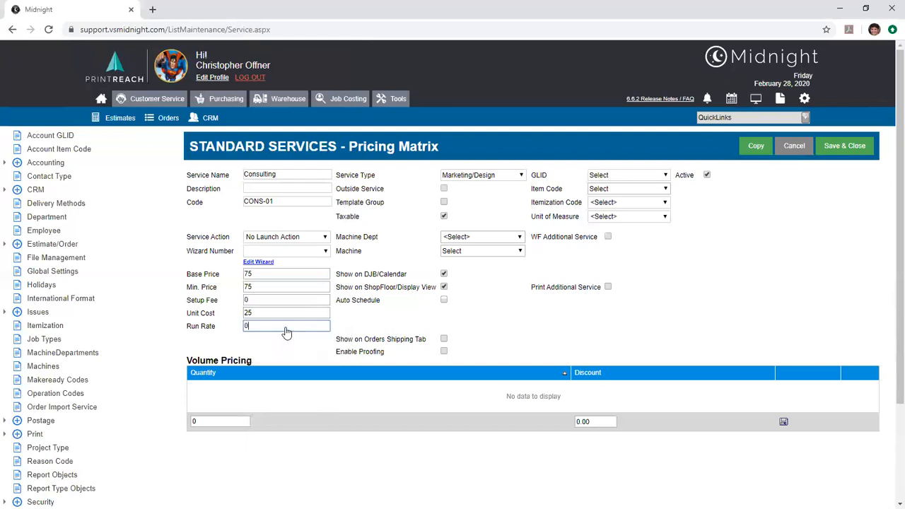
click(342, 330)
click(866, 151)
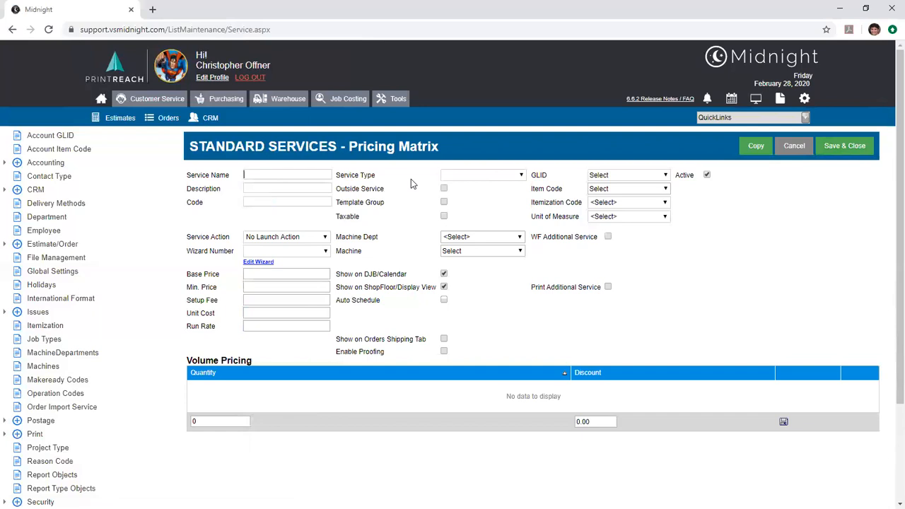
Step: Name another new standard service Tabbing and give it the code TABB-01
text(Tabbing)
key(Tab)
text(TABB-01)
click(310, 277)
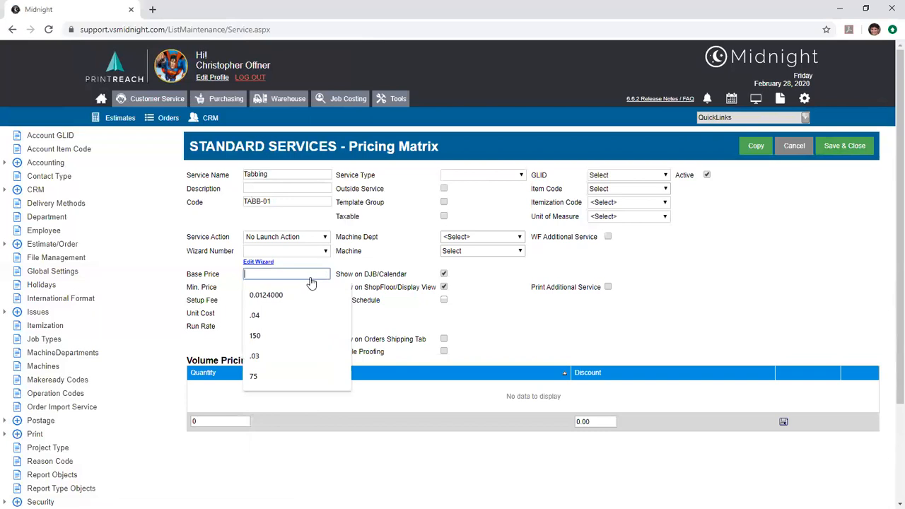
Step: Set the Tabbing service's Service Type to Mailing and mark it as taxable
click(475, 175)
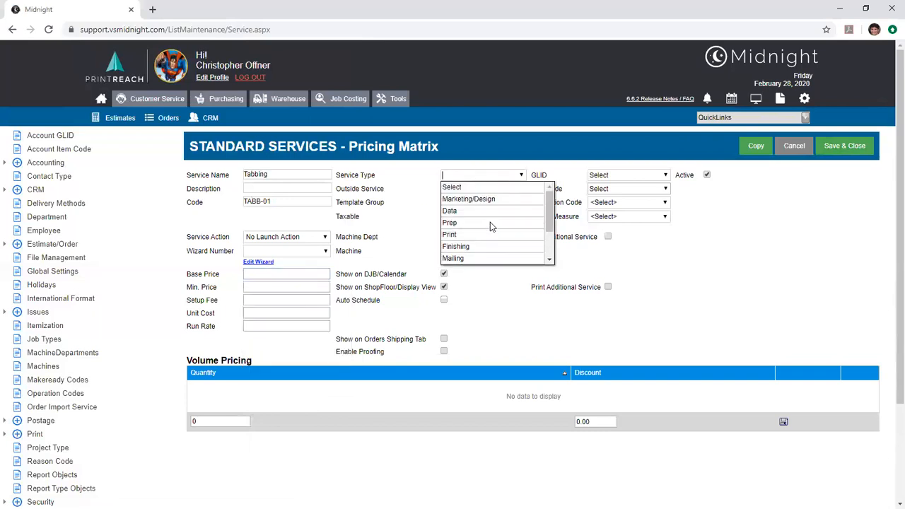
scroll(494, 226, down, 1)
click(501, 245)
click(443, 216)
Step: Set the Tabbing service's Base Price to .0171 and its Unit Cost to .0100
click(293, 277)
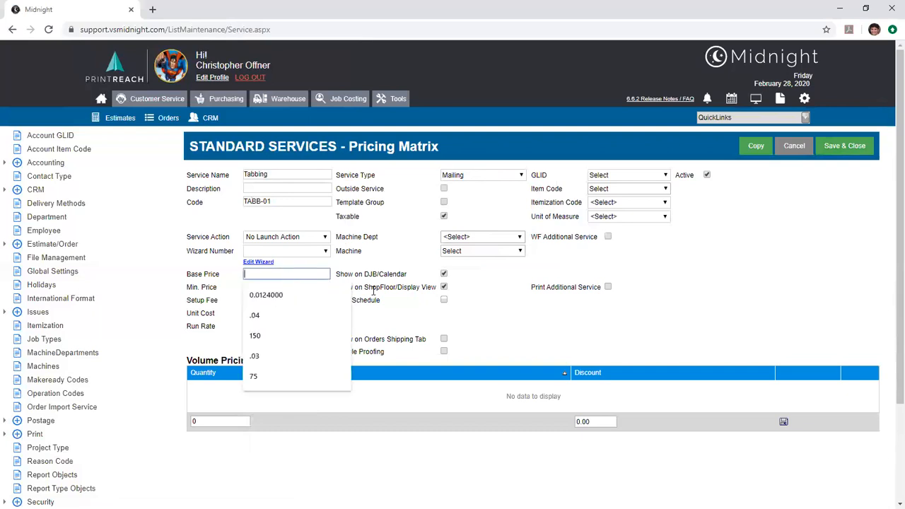
text(.)
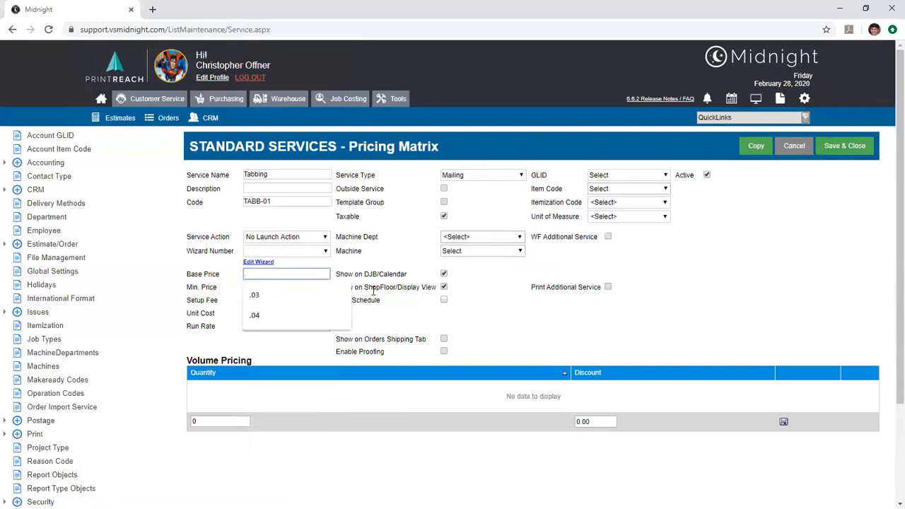
text(0171)
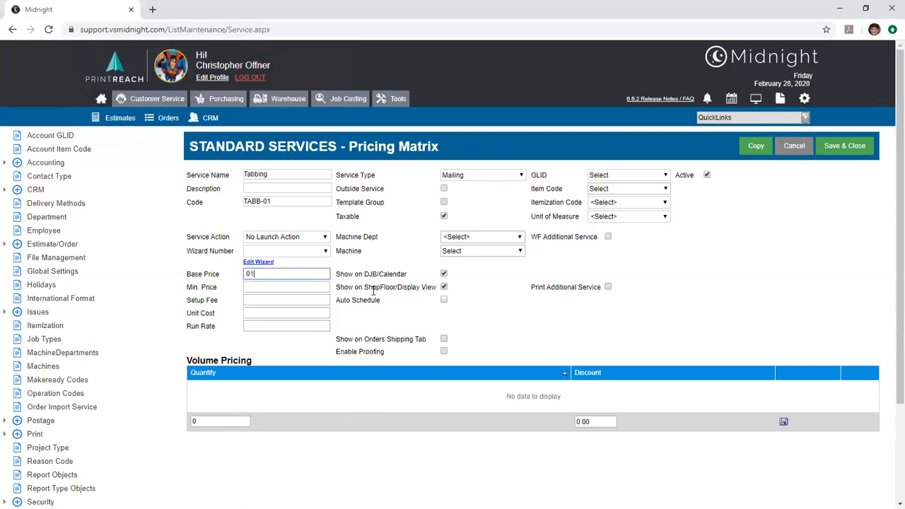
click(257, 313)
text(.0)
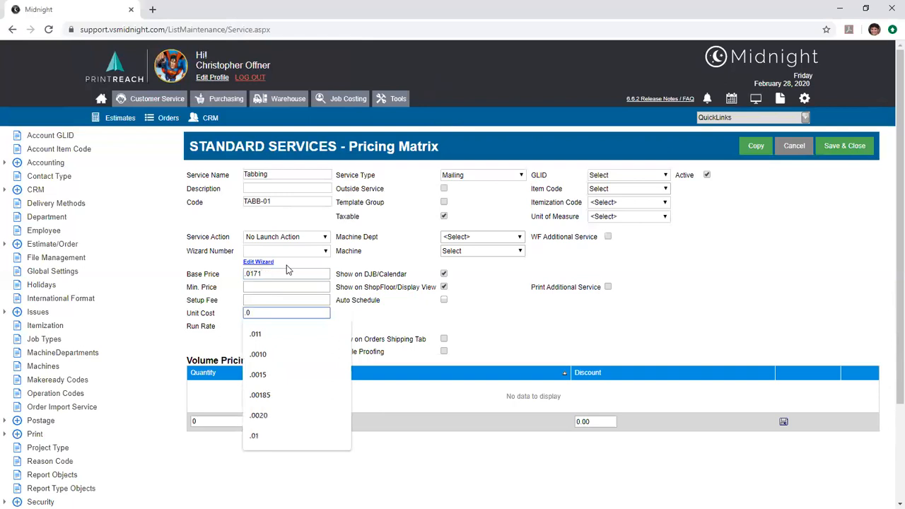
text(100)
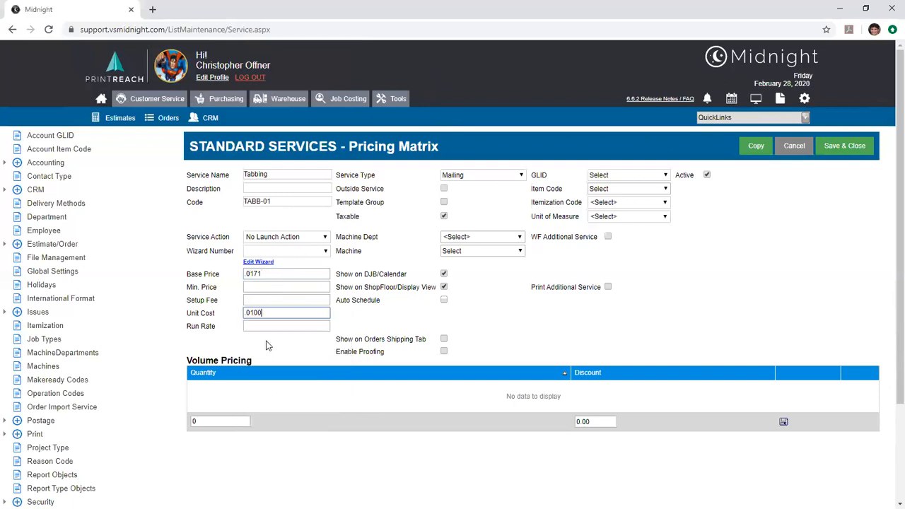
drag(262, 275, 242, 278)
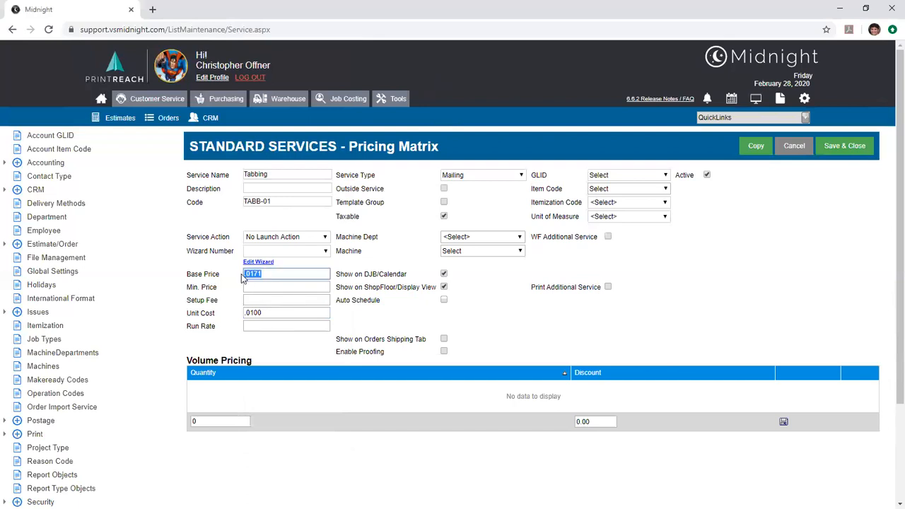
drag(243, 313, 258, 315)
click(258, 316)
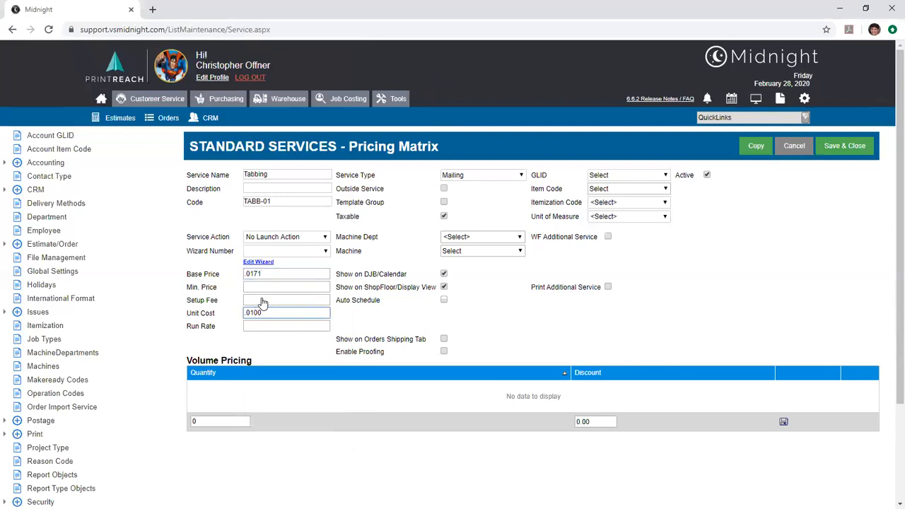
Step: Set the Tabbing service's Setup Fee to 15, Min. Price to 50 and Run Rate to 3200
click(259, 304)
text(15)
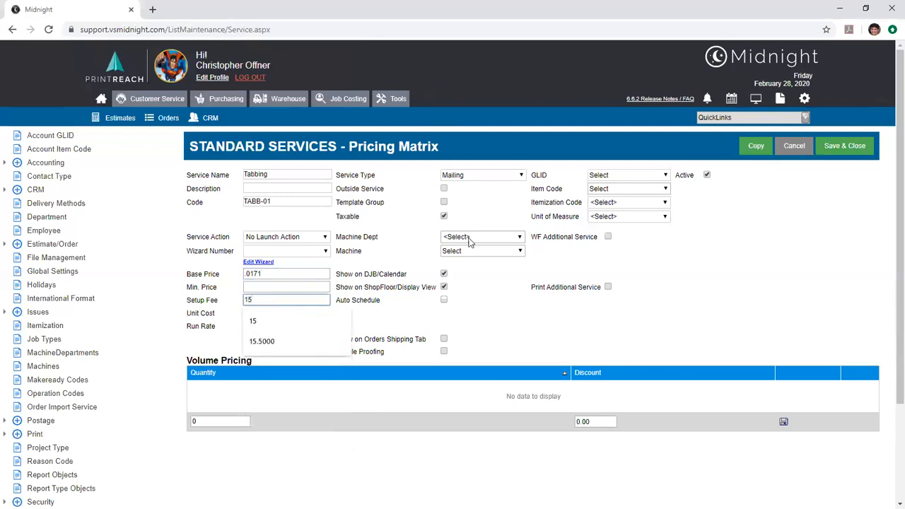
click(207, 297)
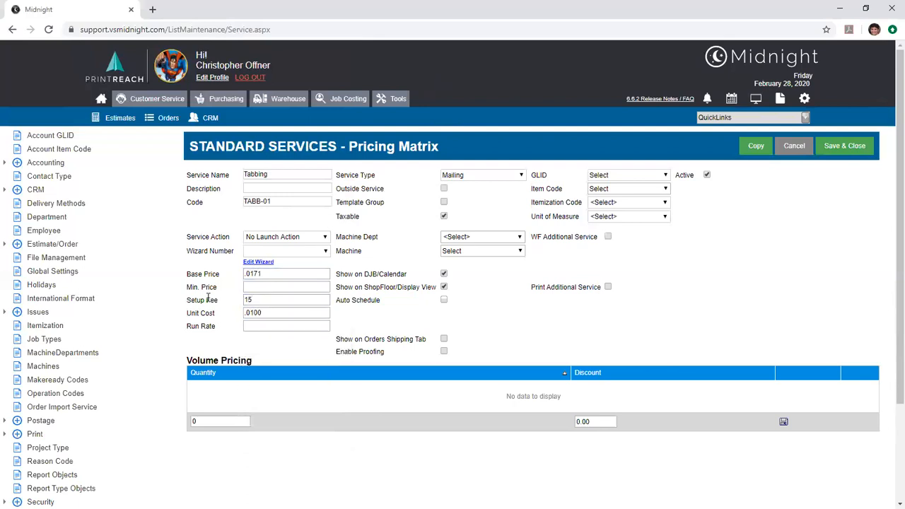
click(251, 286)
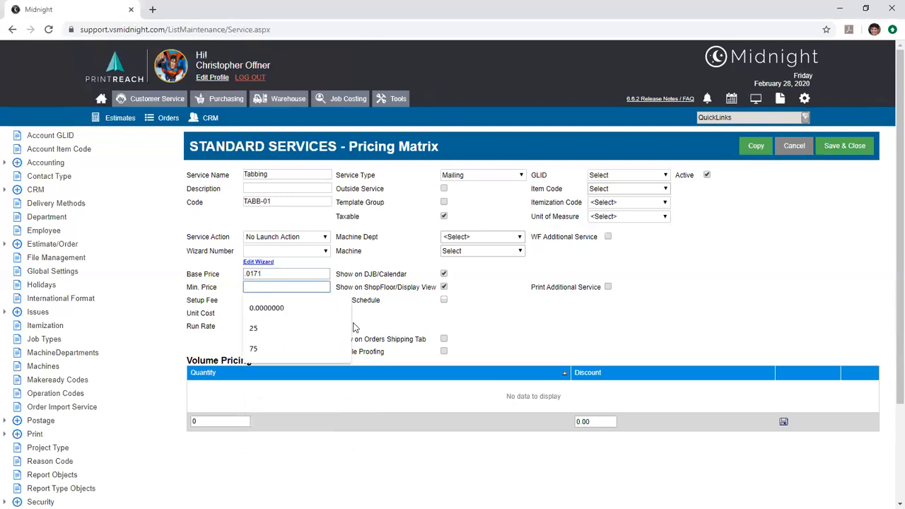
text(50)
click(240, 295)
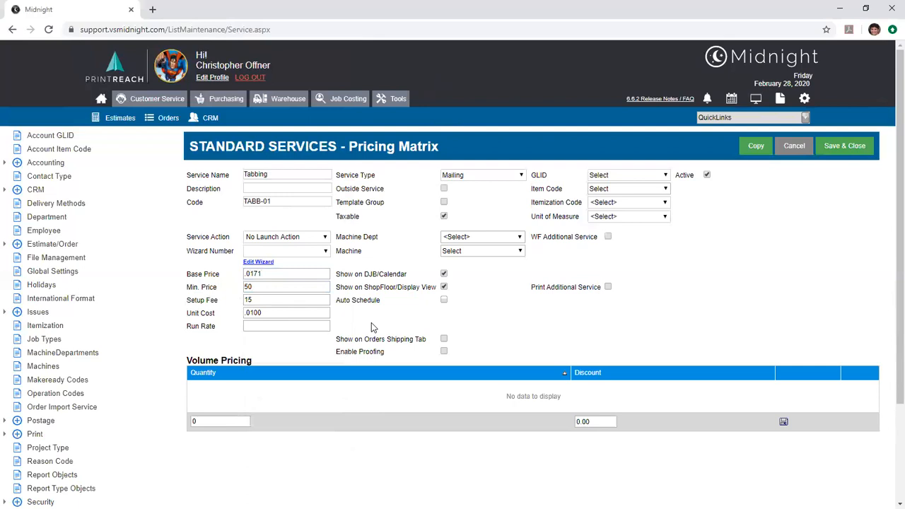
click(326, 331)
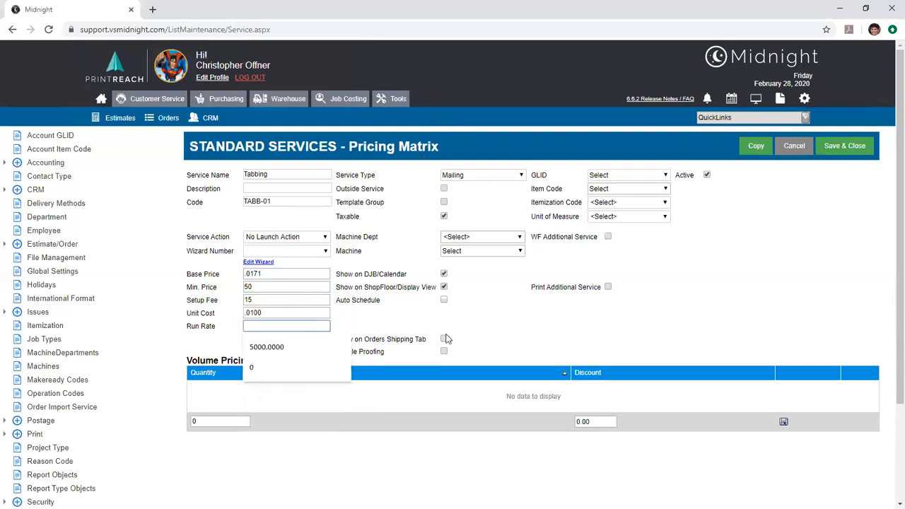
text(3200)
click(446, 334)
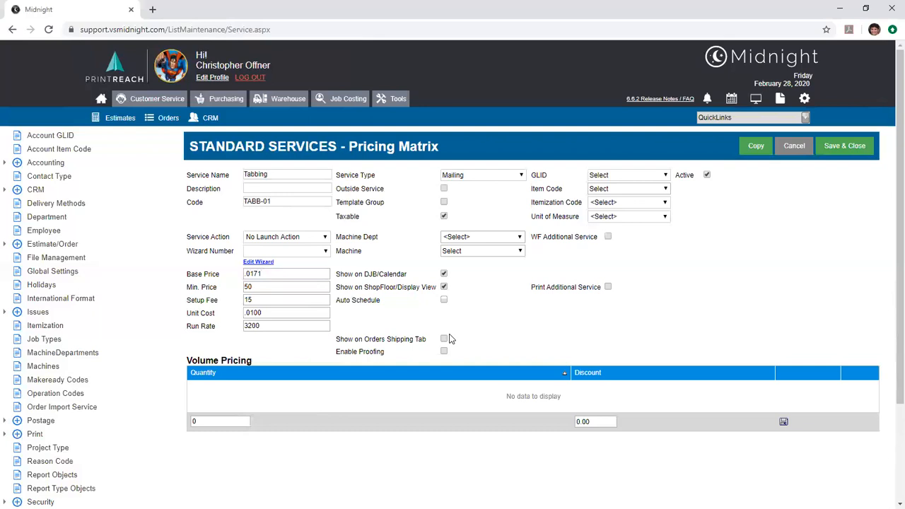
Step: Add Volume Pricing rows to the Tabbing service: 8% discount for quantity 1000 and 10% discount for quantity 2000
click(217, 422)
text(1000)
key(Tab)
text(8)
click(783, 421)
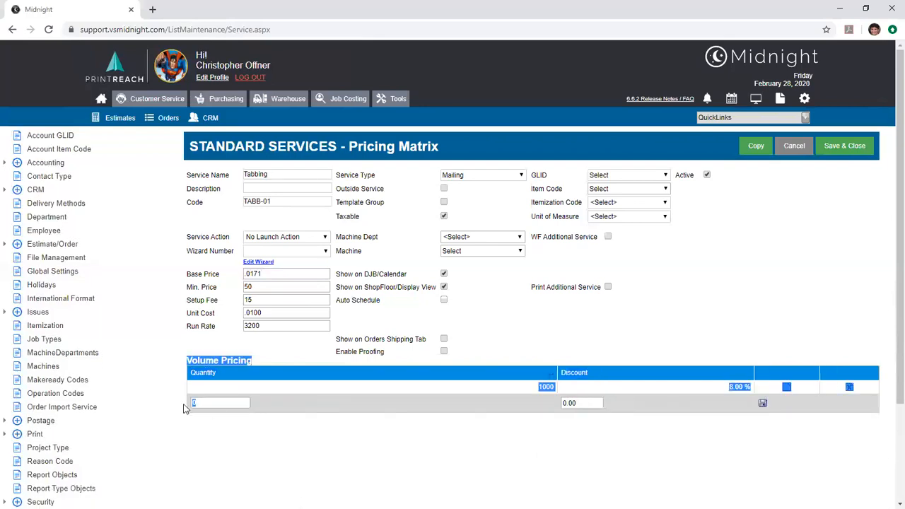
text(2000)
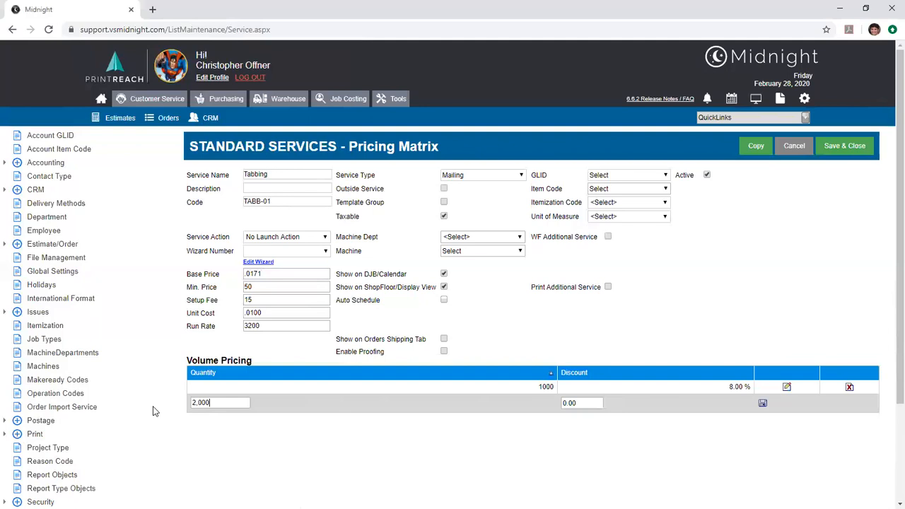
key(Tab)
text(10.00)
click(762, 405)
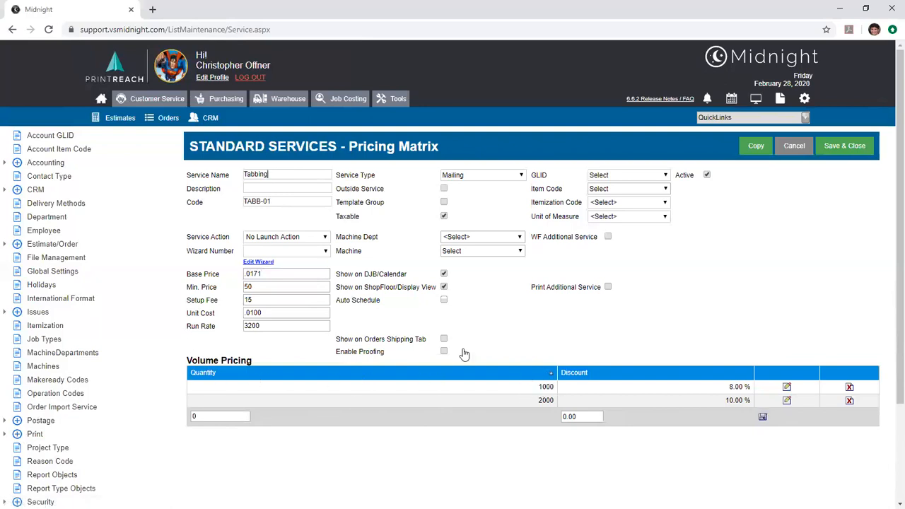
Step: Check the Tabbing service's Base Price and volume discounts, and save and close the service
drag(268, 274, 243, 276)
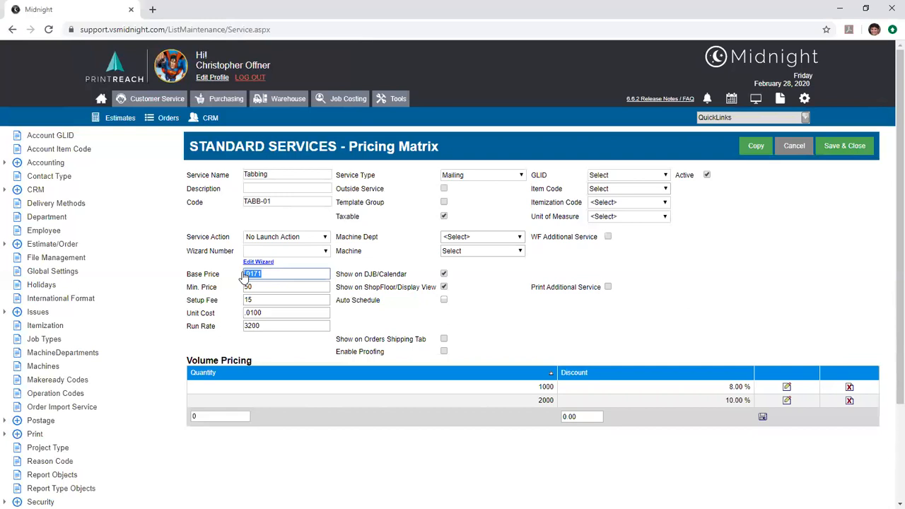
click(272, 277)
drag(727, 387, 750, 390)
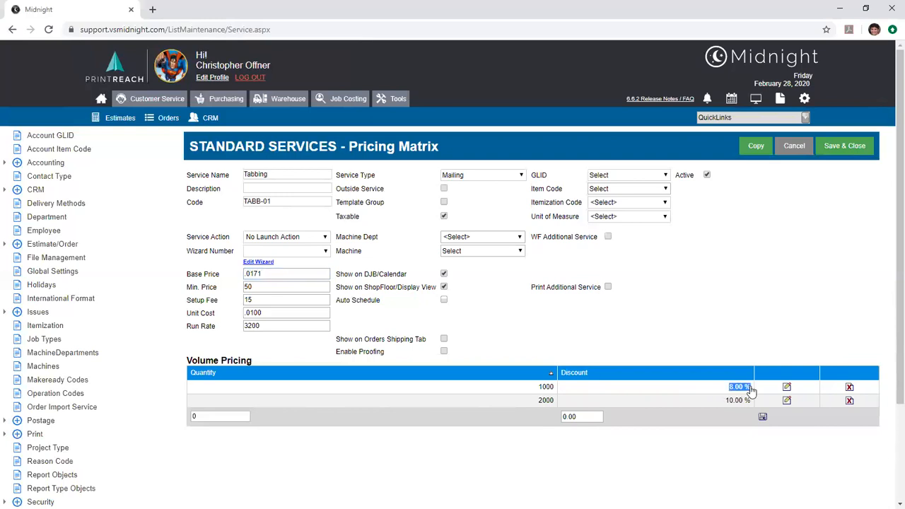
drag(721, 405, 749, 408)
click(545, 361)
click(874, 146)
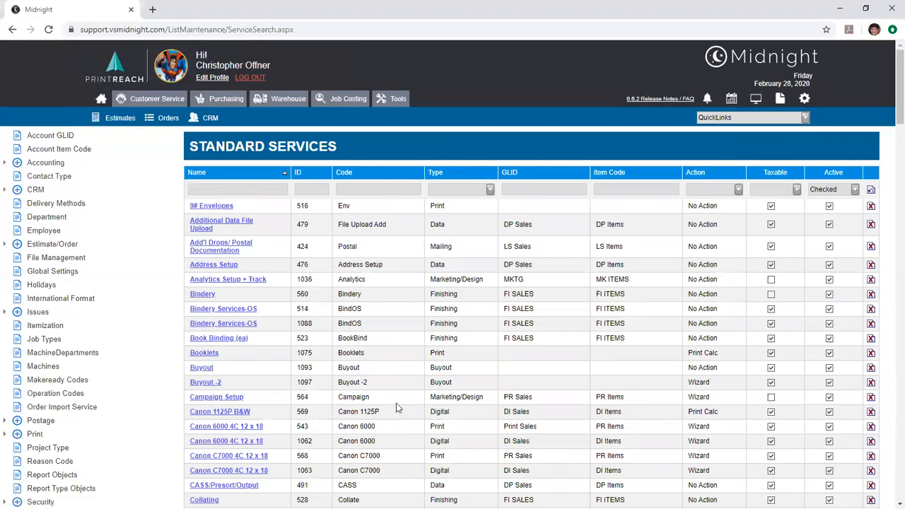
Step: Open the Canon C7000 4C 12 x 18 print service and examine its Base Price and Setup Fee
scroll(265, 430, down, 5)
scroll(257, 295, up, 1)
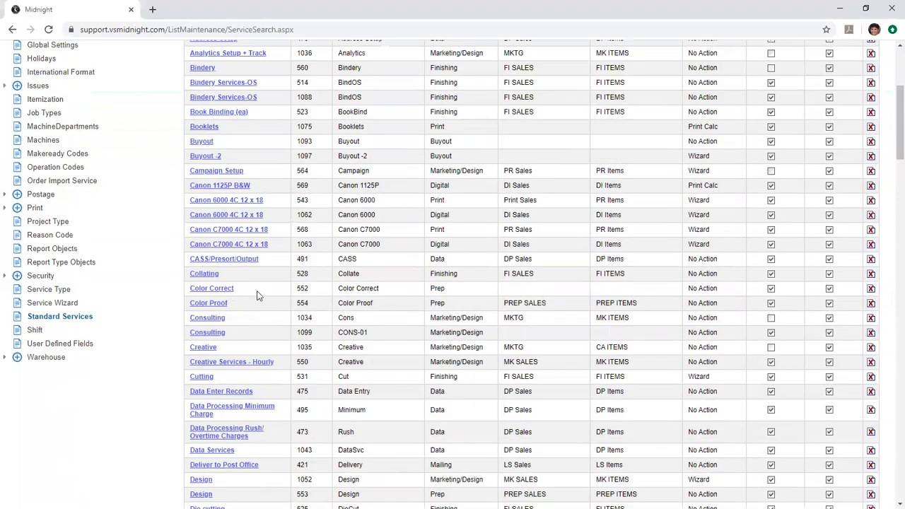
click(253, 234)
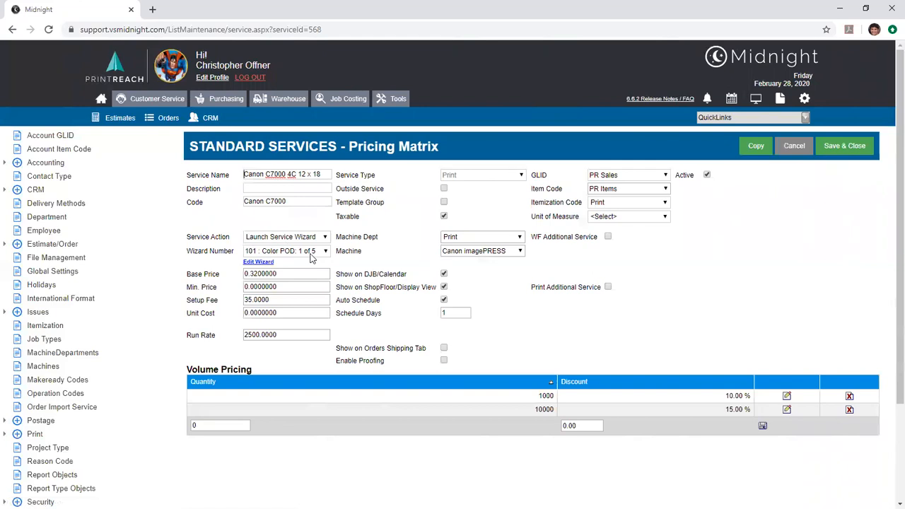
click(251, 276)
drag(273, 301, 243, 302)
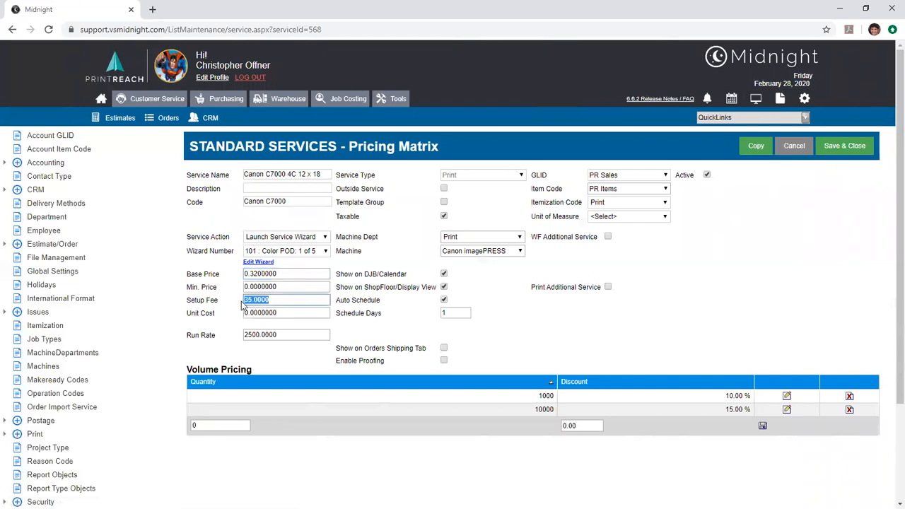
click(241, 304)
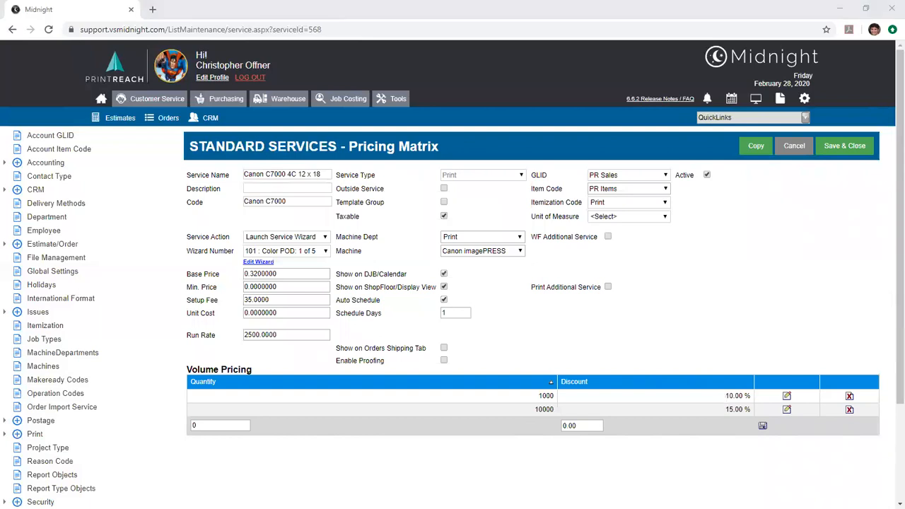
click(668, 377)
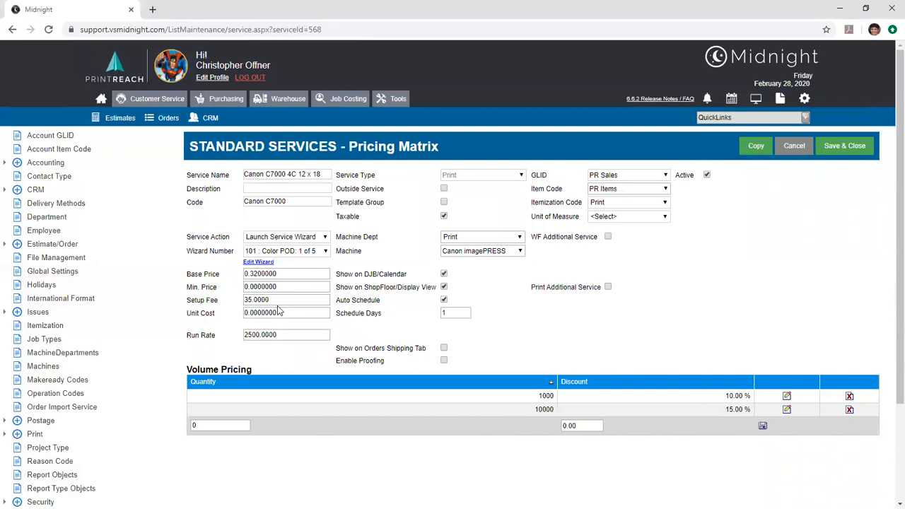
Step: Review the Canon C7000 service's Service Action and Wizard Number options, keeping Launch Service Wizard selected
click(286, 237)
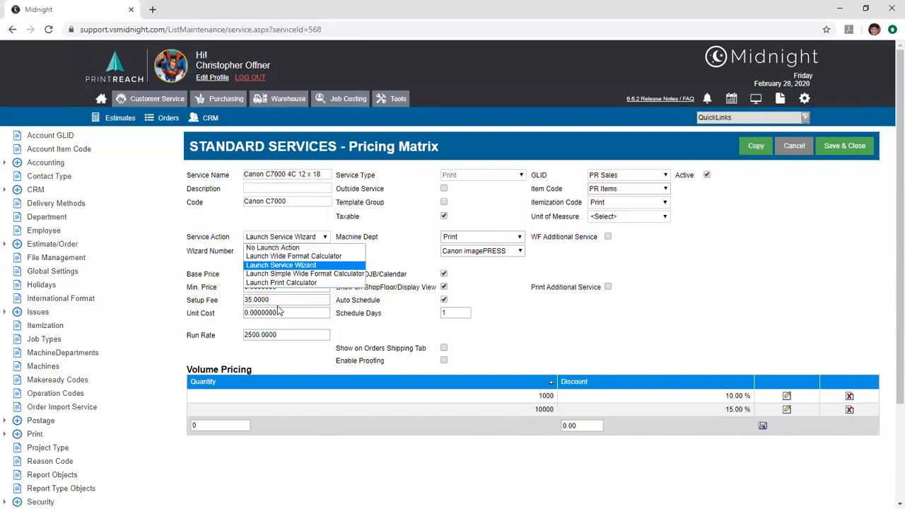
click(298, 265)
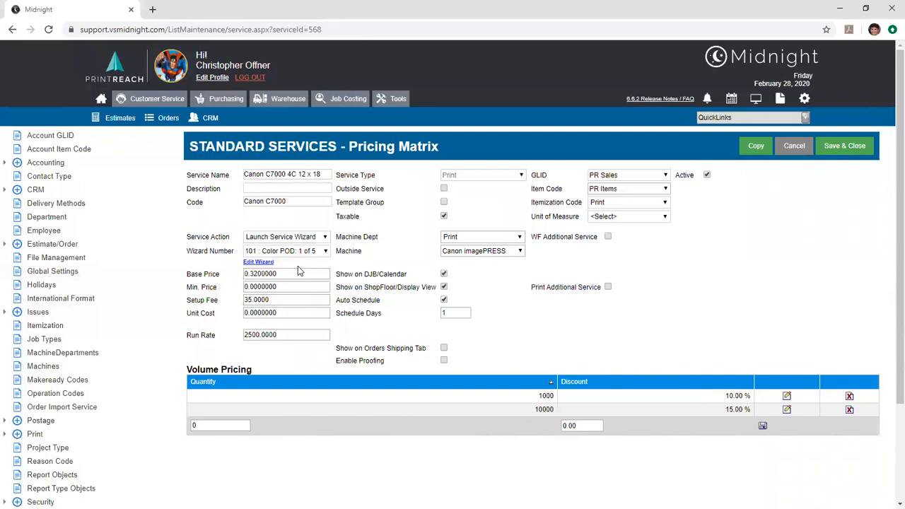
click(297, 251)
drag(445, 363, 423, 452)
click(482, 354)
Step: Open the Service Wizard list and examine the Number and Category fields of its new-entry row
scroll(288, 305, down, 2)
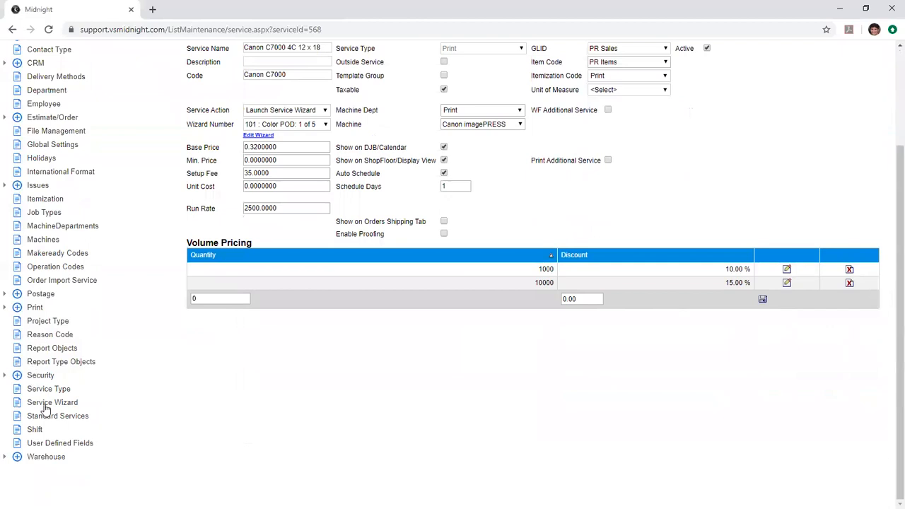
click(44, 402)
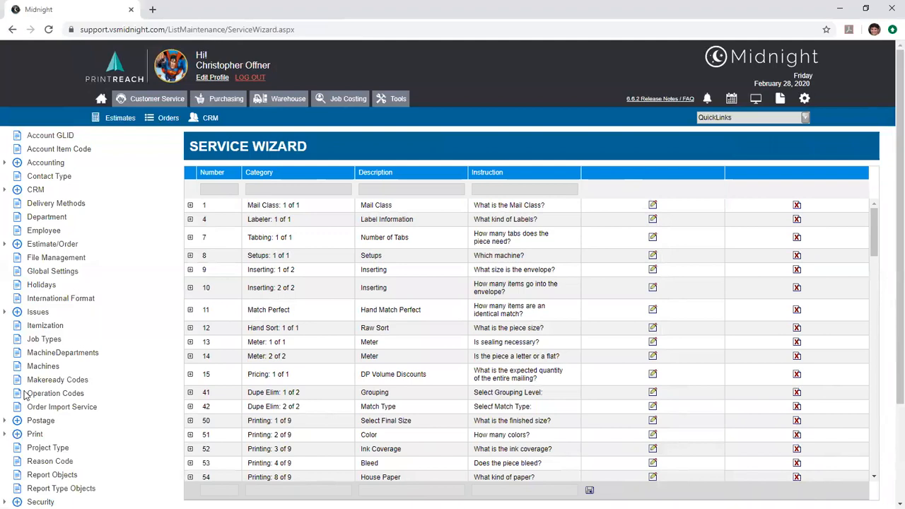
click(217, 489)
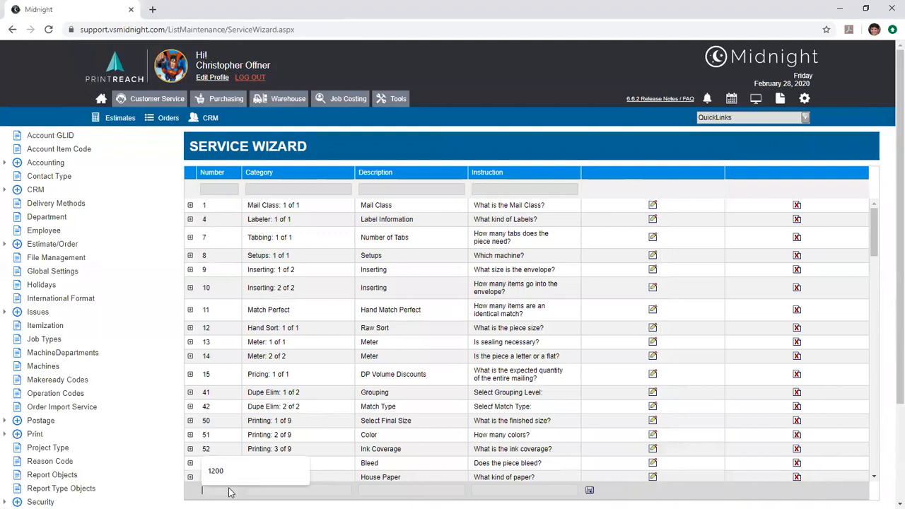
click(267, 491)
Step: Look through the wizard categories from Pricing to Inkjet, Digital Printing and Digital Print Setup Options
drag(291, 376, 247, 376)
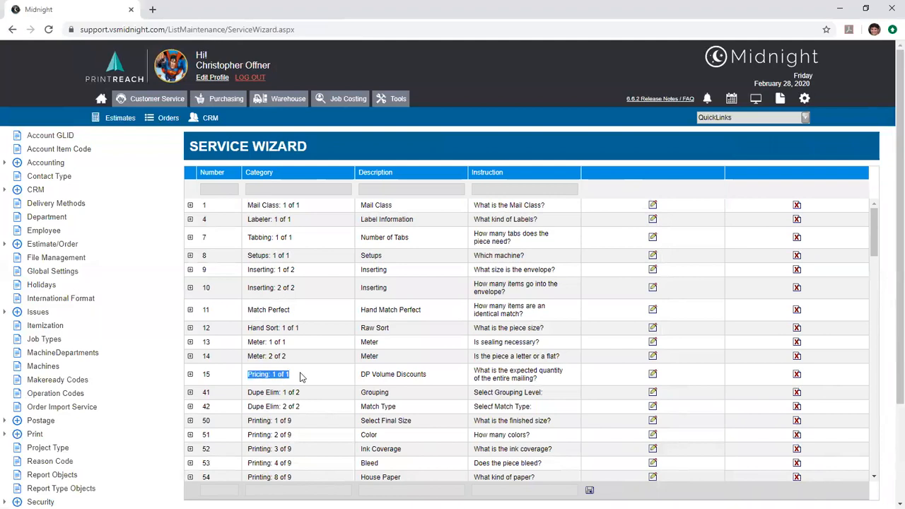
scroll(296, 278, down, 5)
triple_click(296, 260)
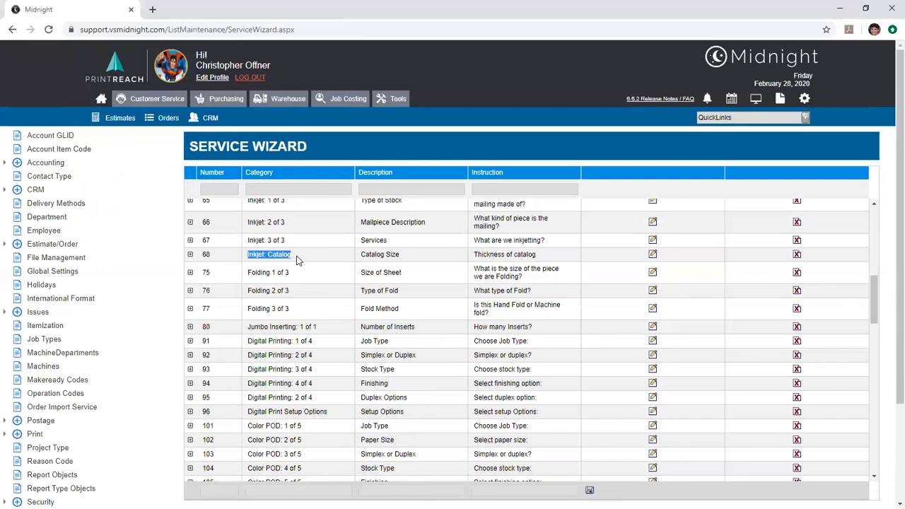
triple_click(299, 415)
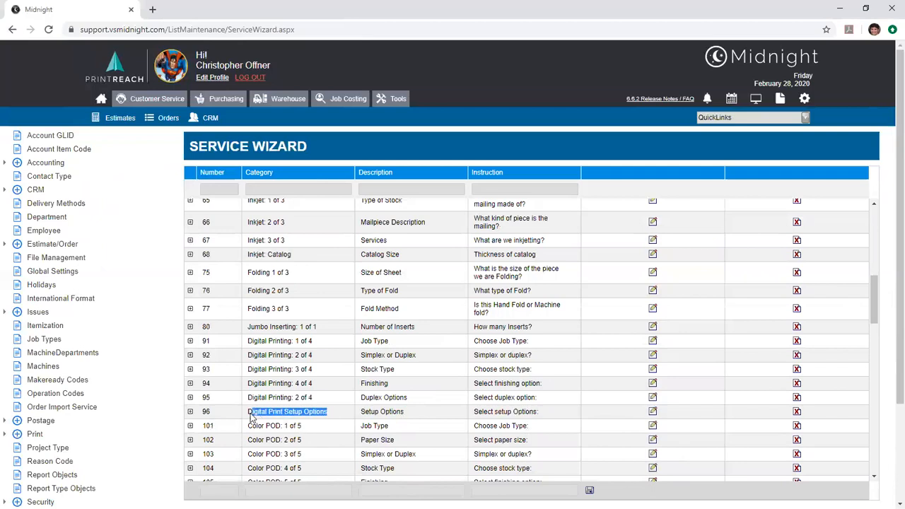
click(313, 368)
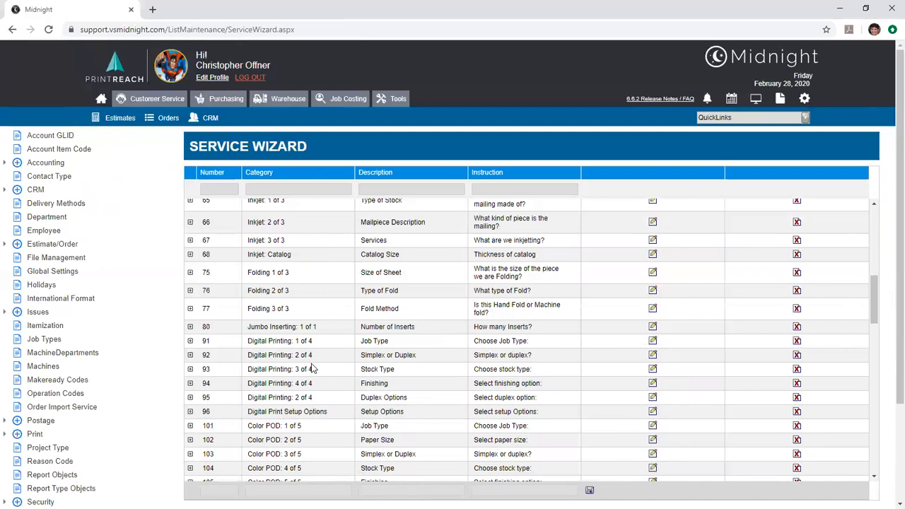
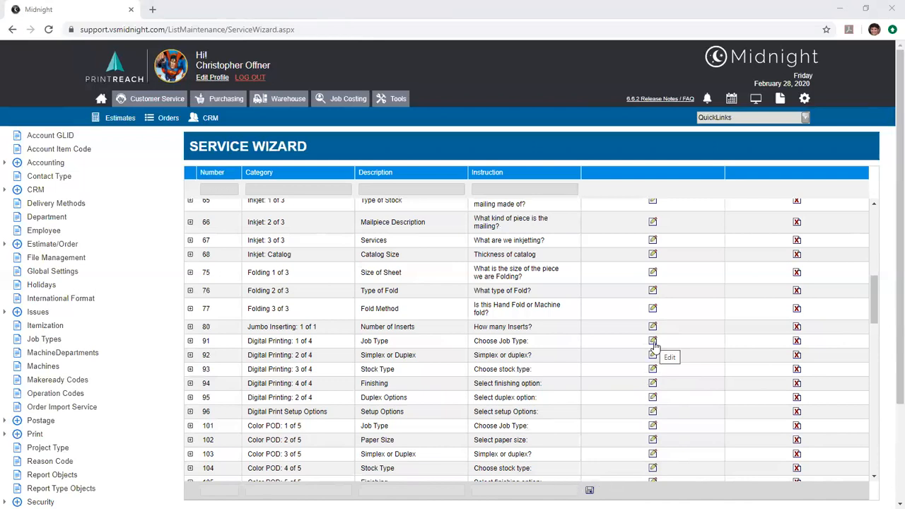
Step: Edit wizard 96, changing its category to Digital Print Setup and its instruction to "Select Setup Options:", and save the row
click(653, 415)
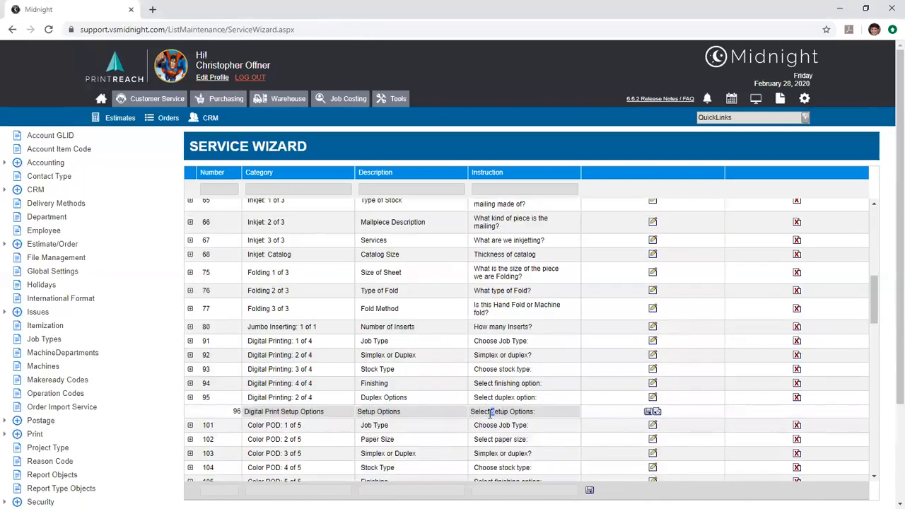
text(S)
click(647, 412)
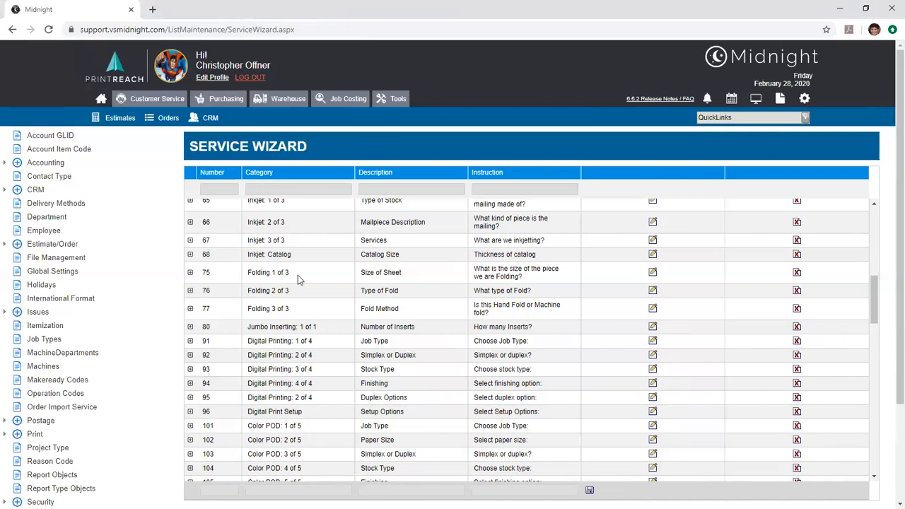
Step: Expand wizard 91, Digital Printing: 1 of 4, and examine its job type choices, RunRate Expr and RunRate Variance
scroll(298, 275, down, 2)
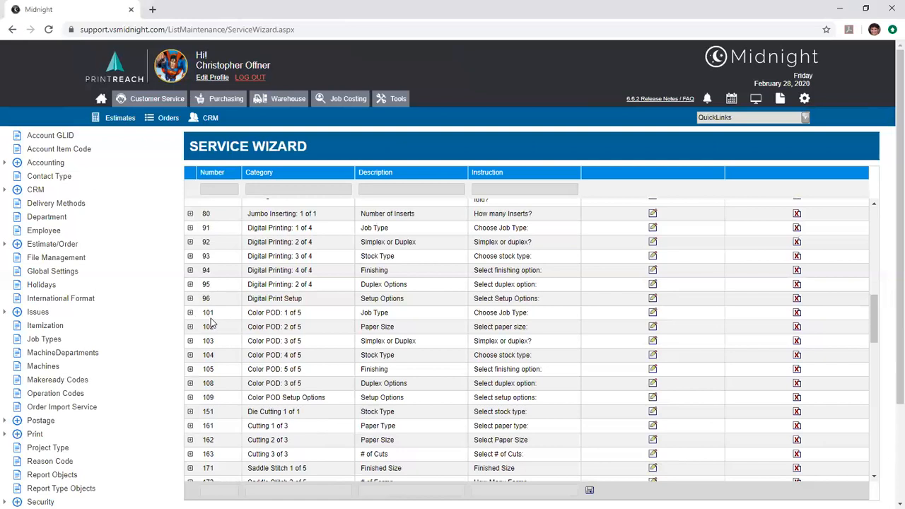
scroll(212, 321, up, 1)
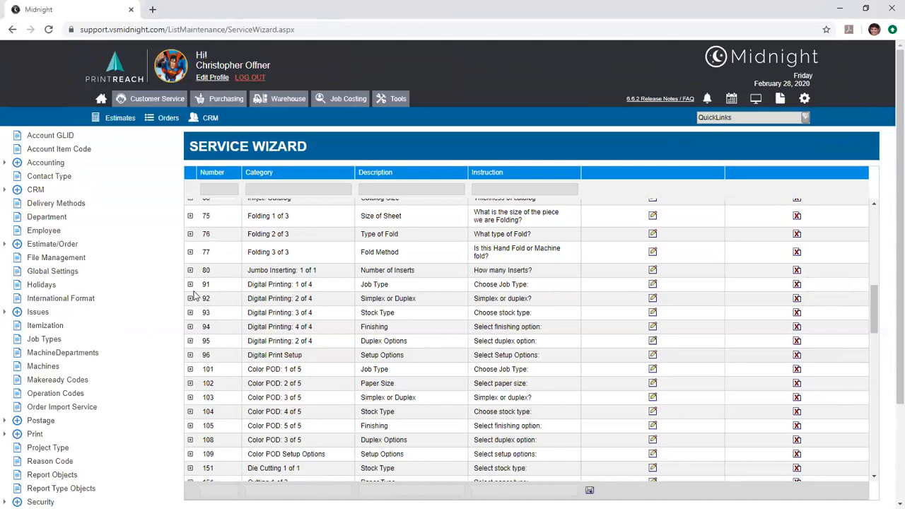
triple_click(345, 290)
click(438, 285)
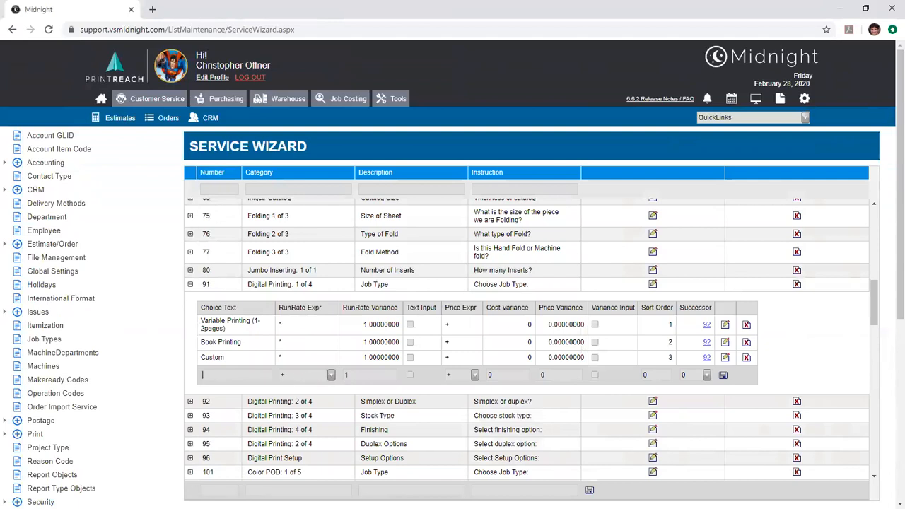
click(213, 376)
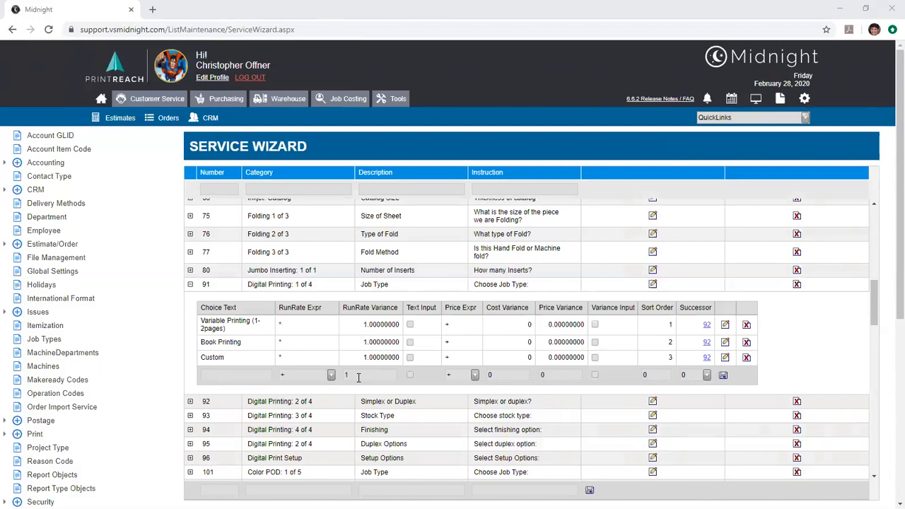
click(279, 331)
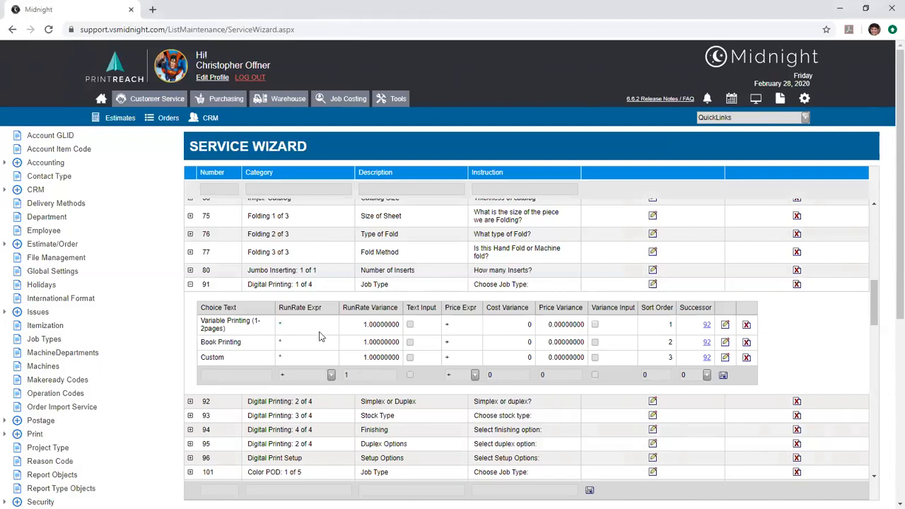
drag(287, 329, 276, 329)
drag(362, 327, 367, 335)
Step: Expand wizard 92, Simplex or Duplex, and examine the RunRate Variance, Price Expr and Price Variance of its choices
click(190, 402)
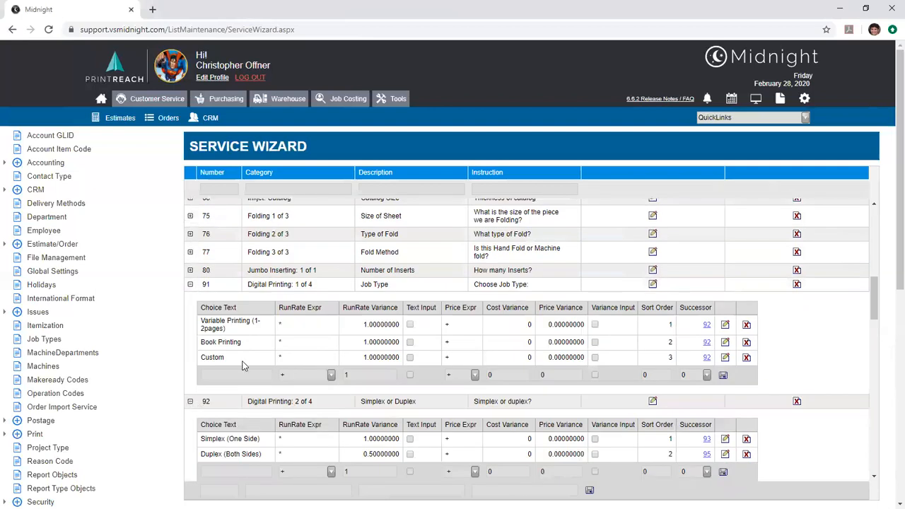
scroll(268, 367, down, 1)
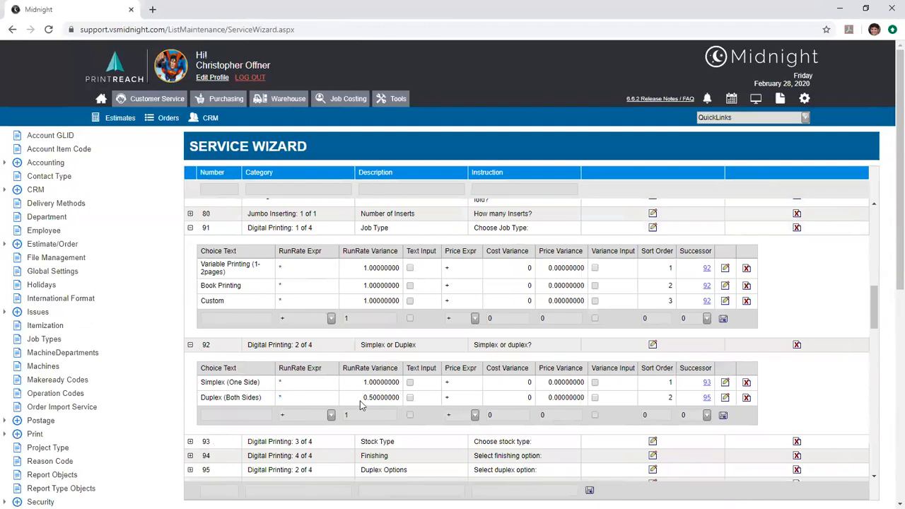
drag(362, 399, 397, 402)
click(397, 403)
double_click(447, 384)
double_click(581, 385)
scroll(581, 385, down, 1)
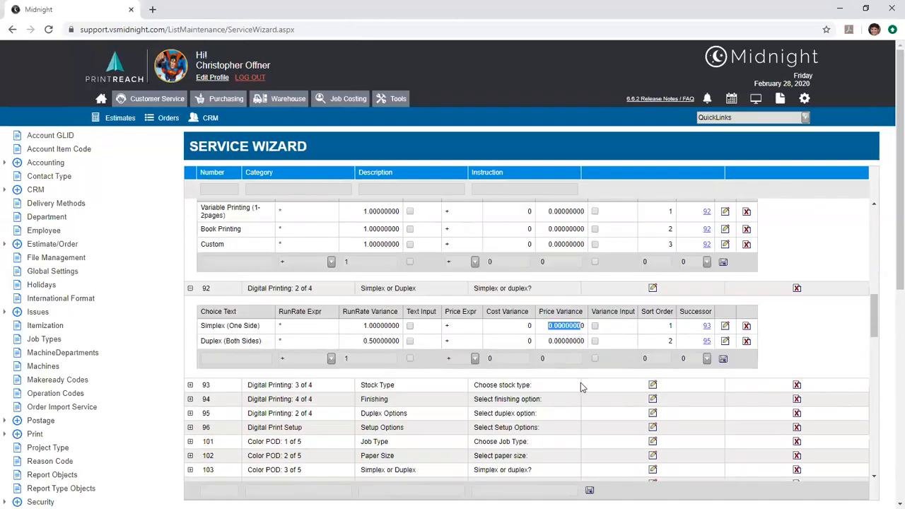
Step: Expand wizard 93, Stock Type, and compare the Price Variance of its stock choices with the choices in wizards 91 and 92
click(189, 385)
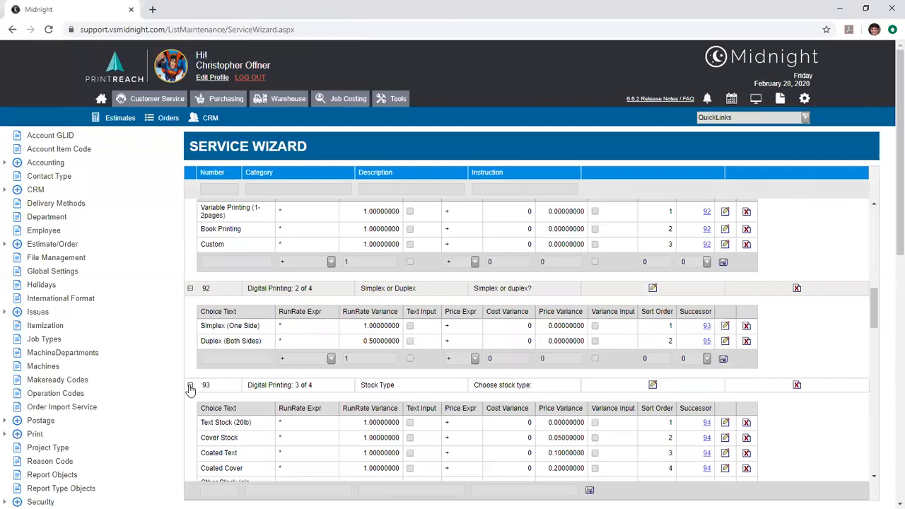
scroll(189, 389, down, 2)
scroll(189, 389, up, 1)
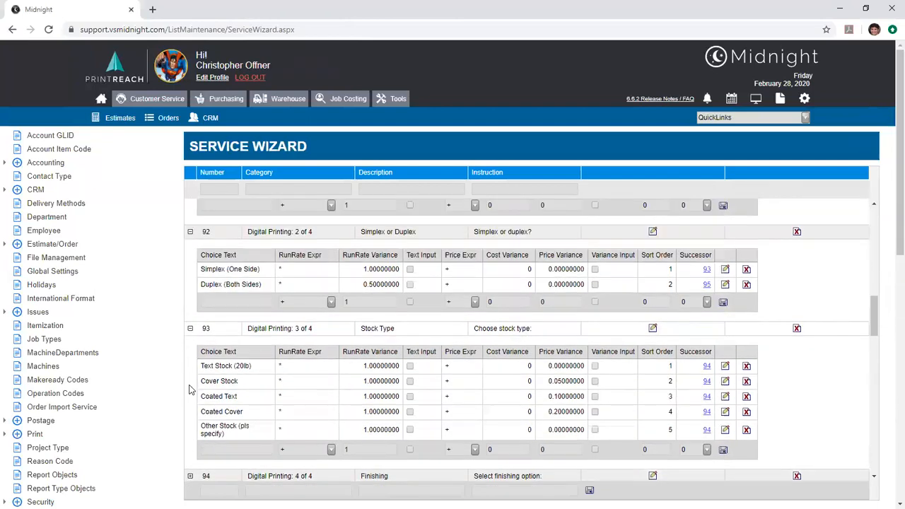
scroll(190, 388, up, 2)
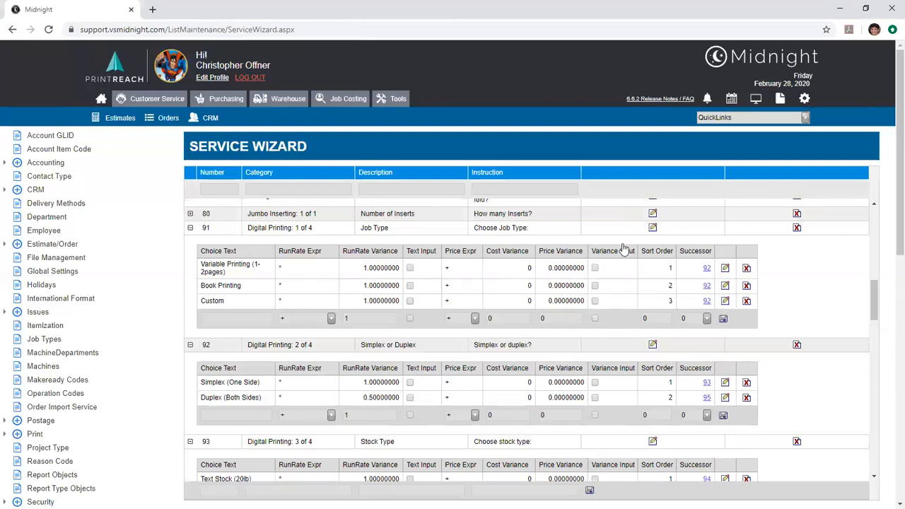
scroll(542, 378, down, 3)
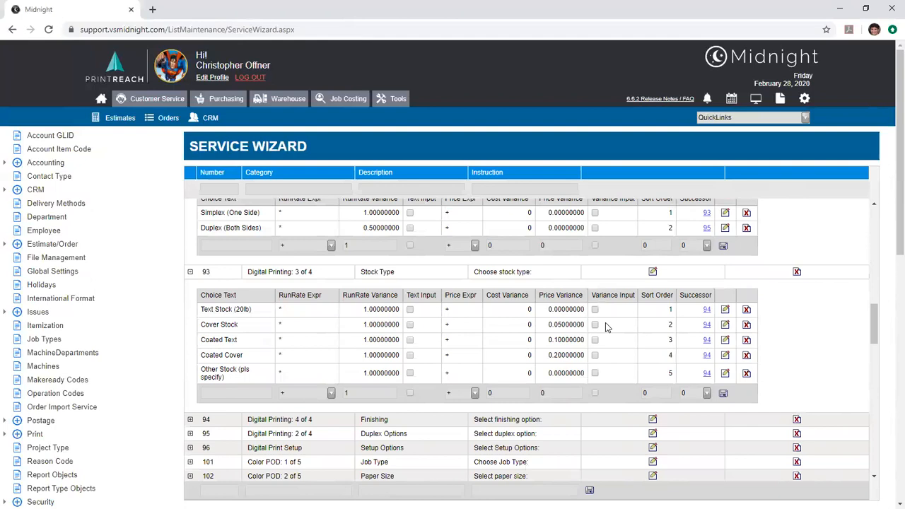
scroll(604, 322, up, 3)
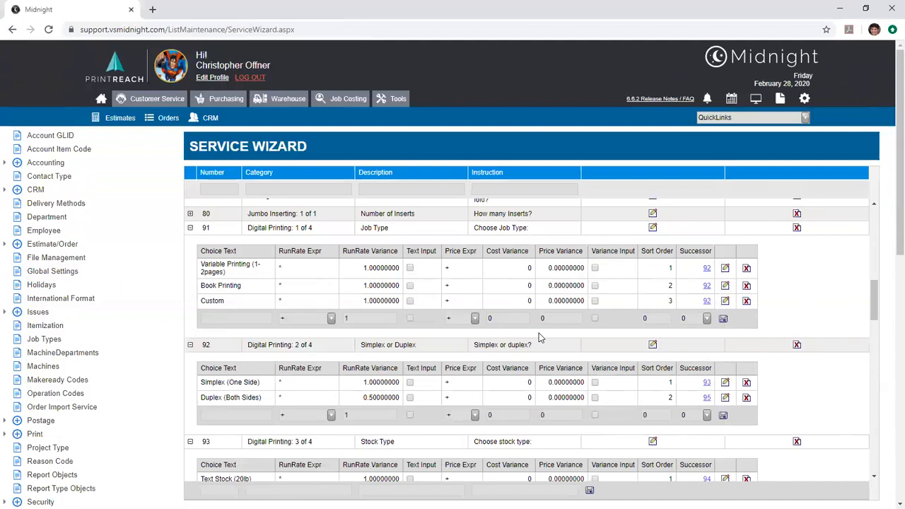
click(446, 387)
scroll(557, 385, down, 2)
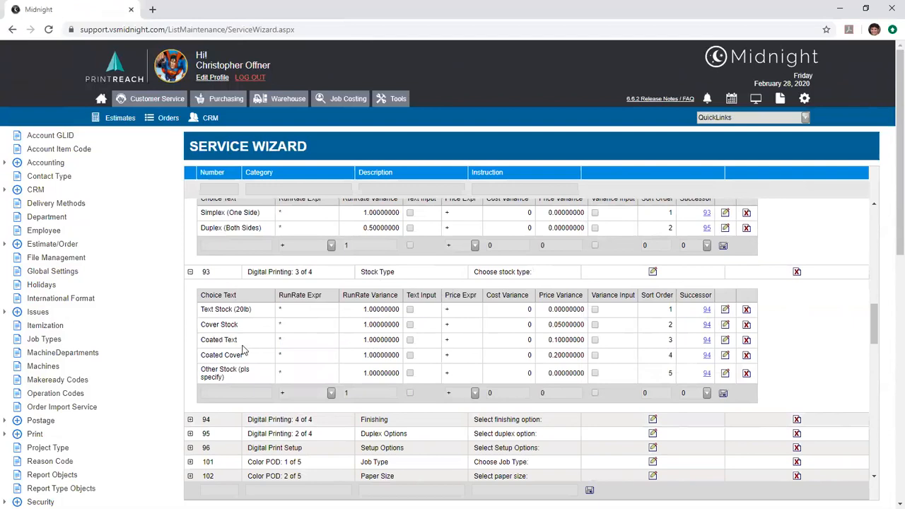
drag(548, 340, 563, 344)
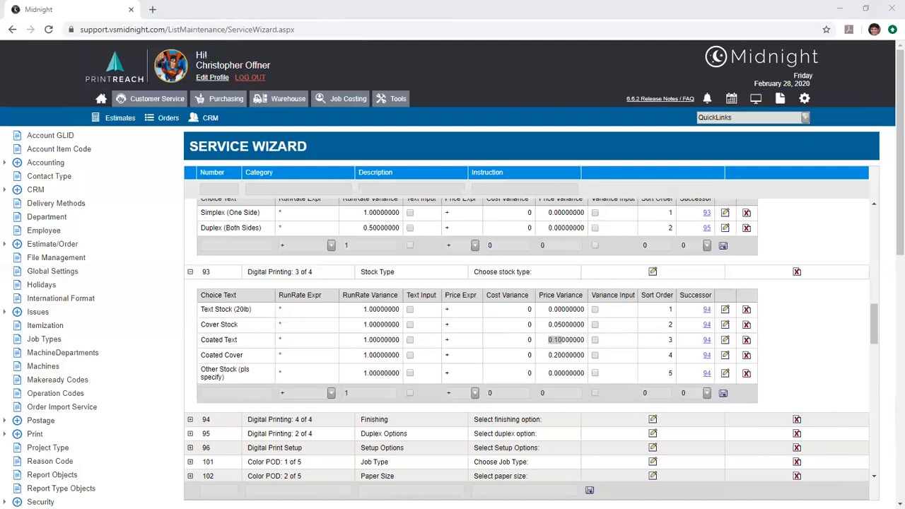
Step: Collapse the expanded Digital Printing wizards 91, 92 and 93 in the Service Wizard list
scroll(626, 317, up, 6)
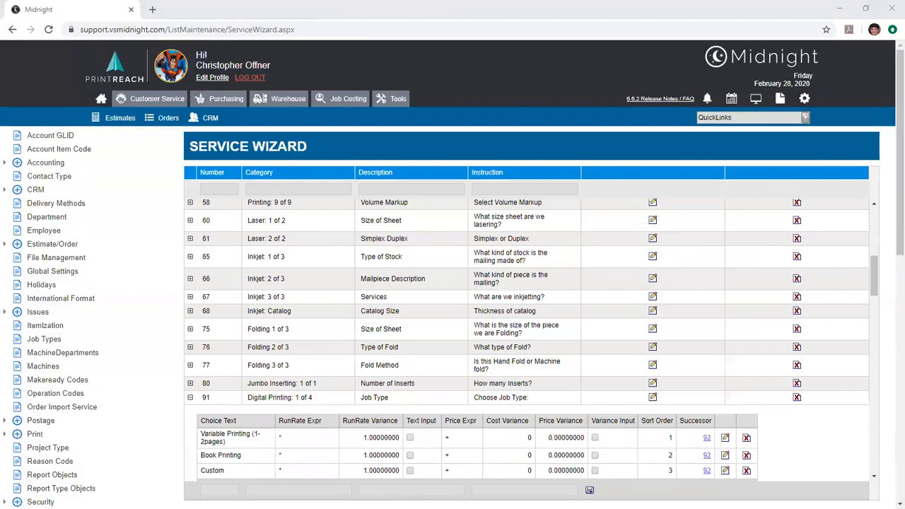
click(190, 397)
scroll(190, 400, down, 3)
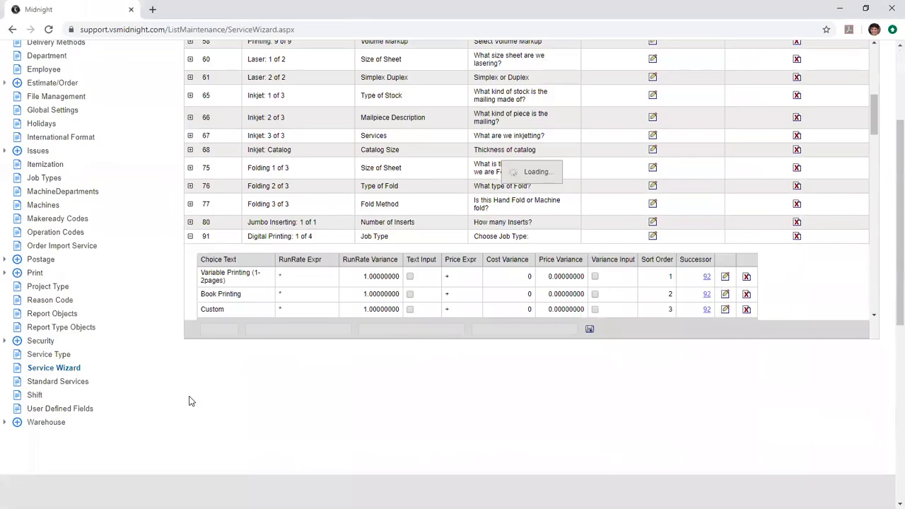
click(190, 228)
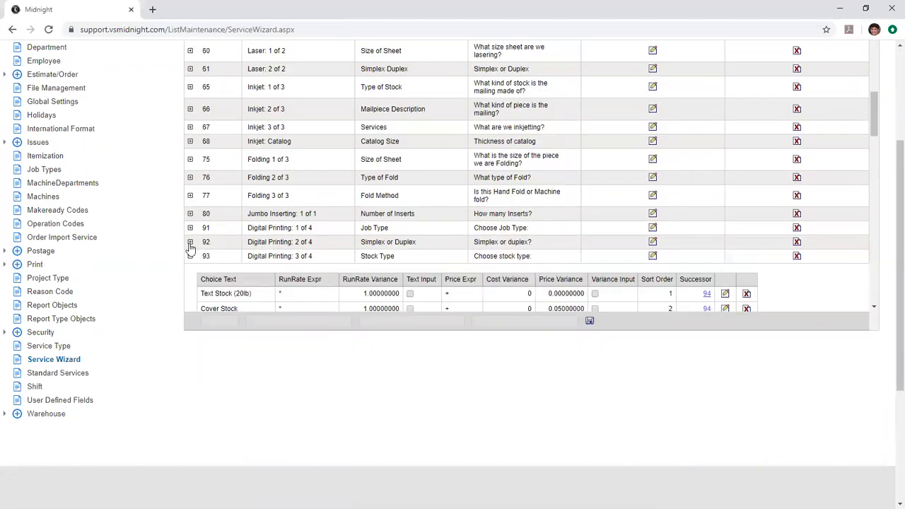
click(190, 255)
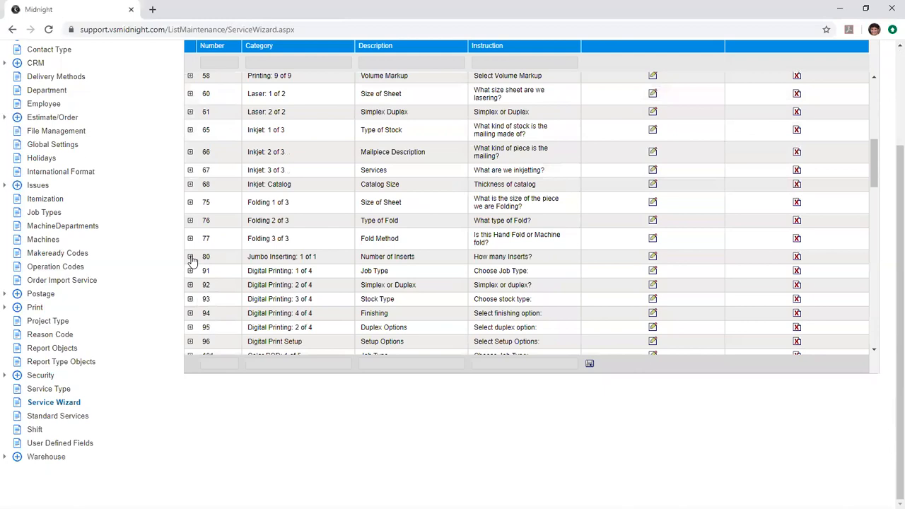
Step: Locate wizard 101 in the list, and add the Canon 6000 service to the Easter Postcards estimate's digital services, starting its wizard
scroll(202, 303, down, 3)
scroll(208, 299, up, 1)
double_click(205, 186)
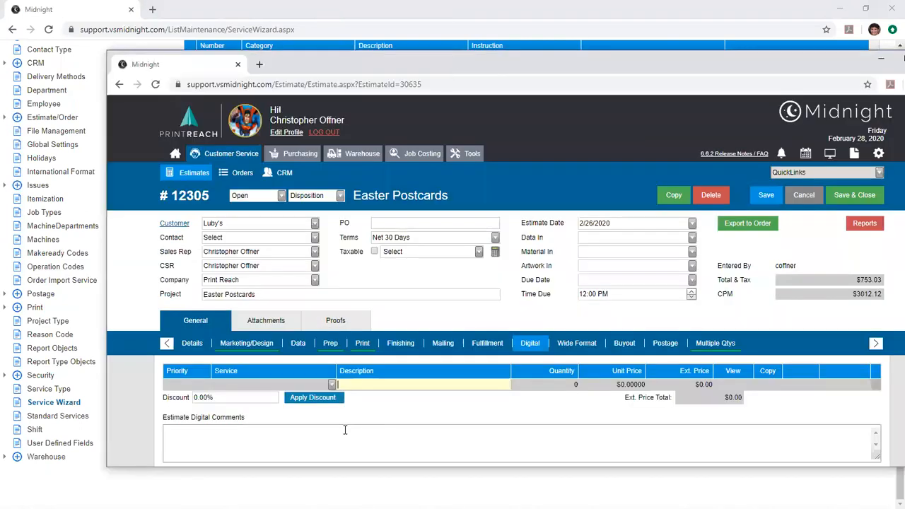
click(331, 384)
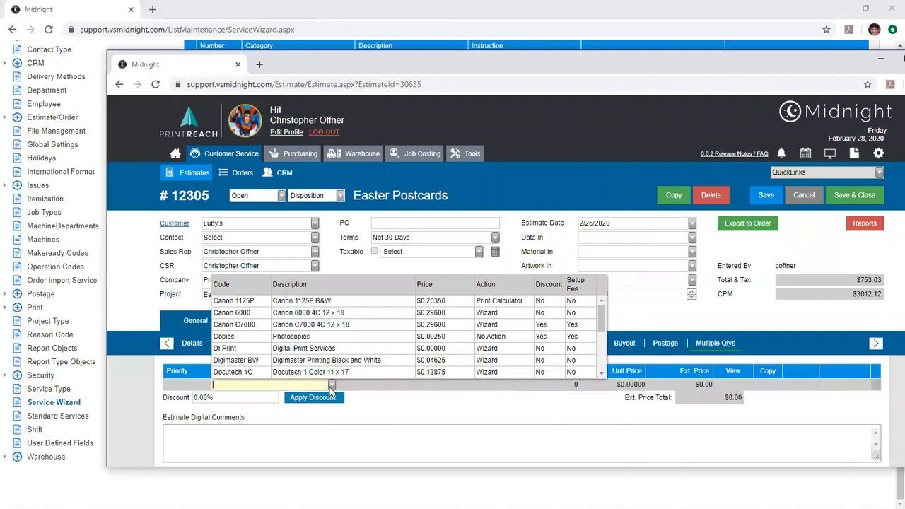
click(331, 315)
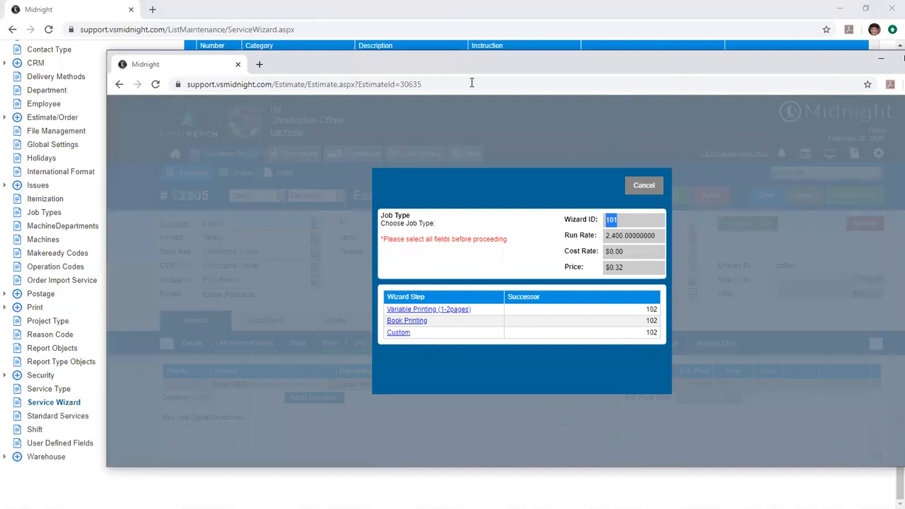
Step: Expand wizard 101, Color POD: 1 of 5, and compare its choices and successors with the estimate's Job Type wizard question
drag(400, 69, 402, 0)
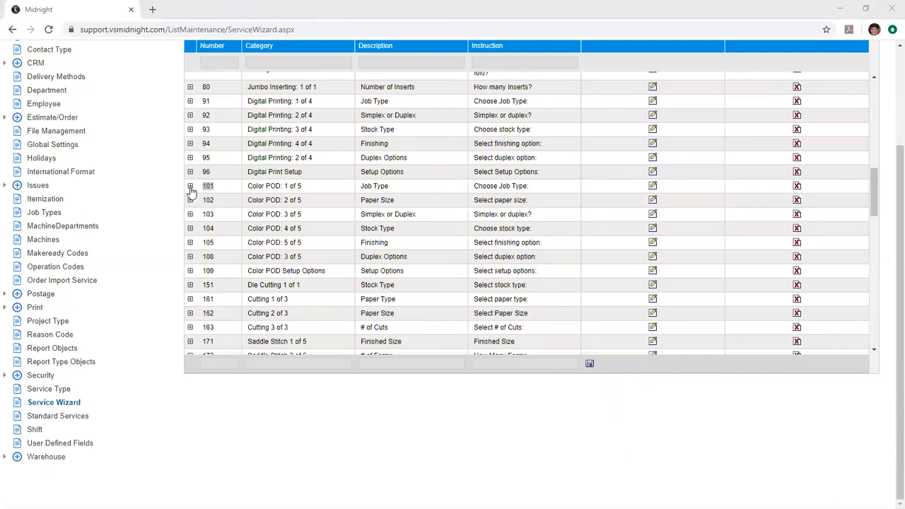
drag(618, 0, 618, 56)
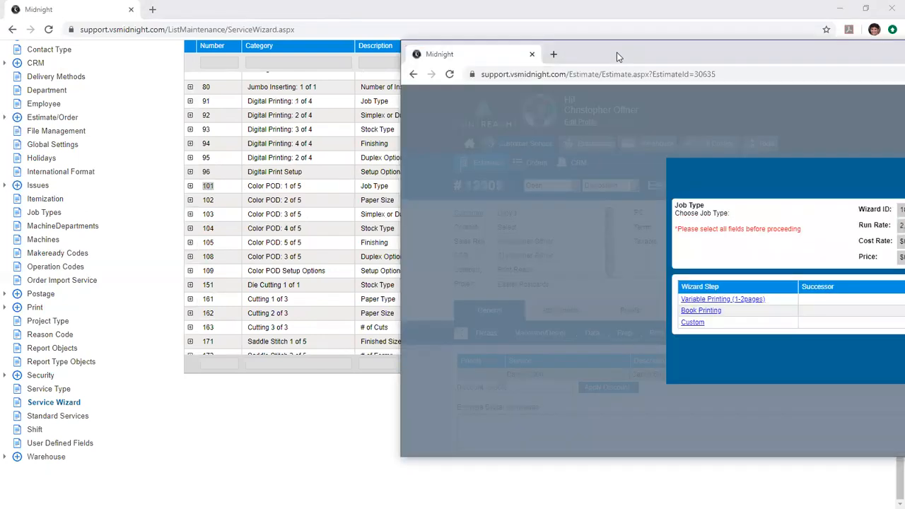
drag(627, 57, 904, 71)
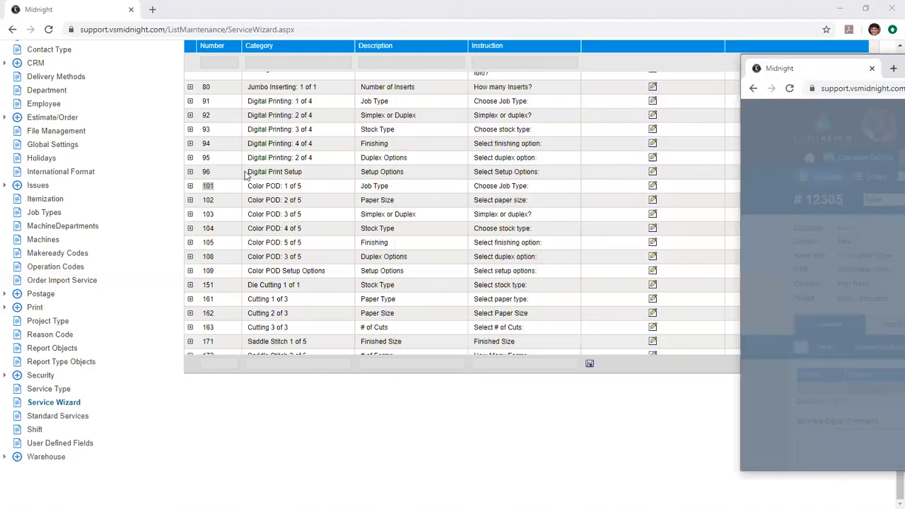
click(190, 186)
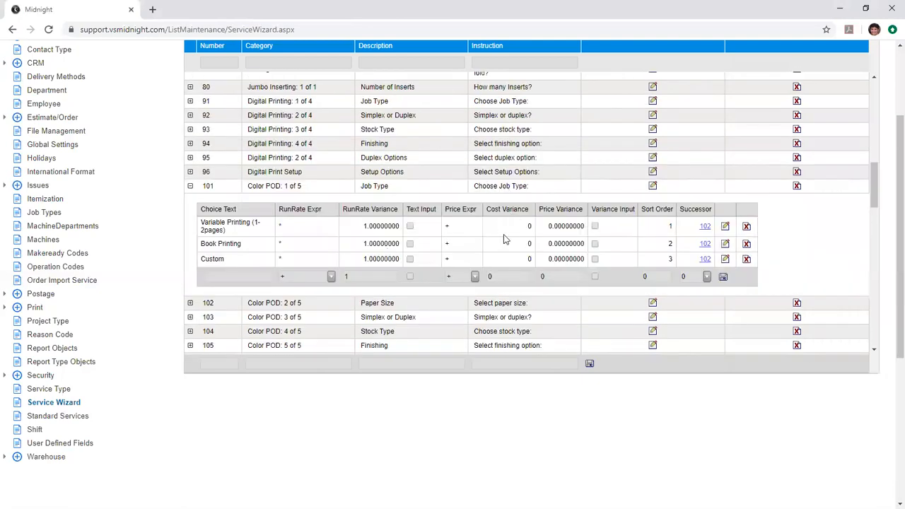
click(904, 68)
drag(903, 69, 444, 45)
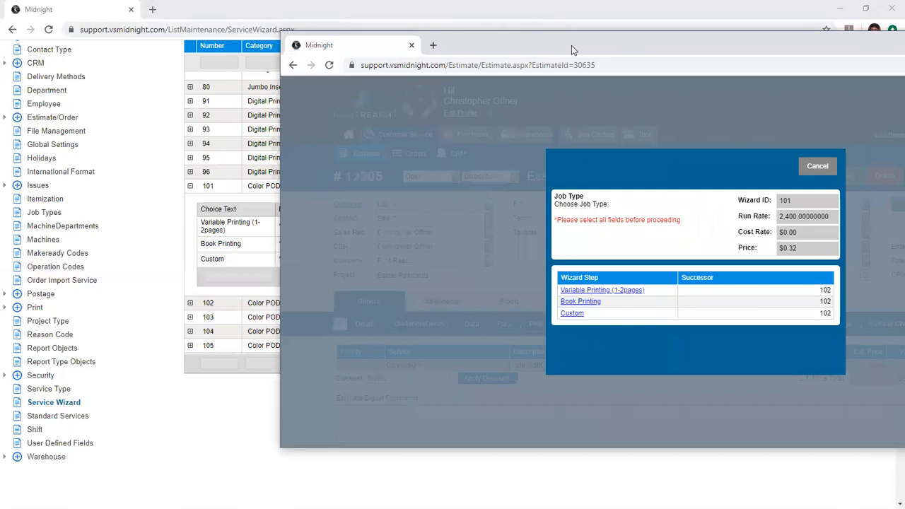
drag(571, 50, 904, 51)
Step: Open wizard 101's Variable Printing choice for editing, view its Successor options, and leave the row without saving
click(621, 271)
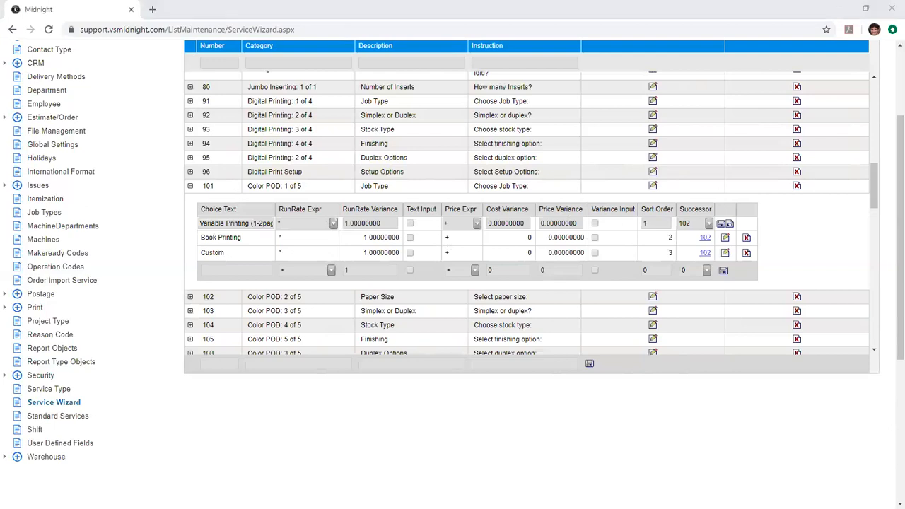
key(alt+Tab)
drag(628, 318, 642, 320)
click(708, 224)
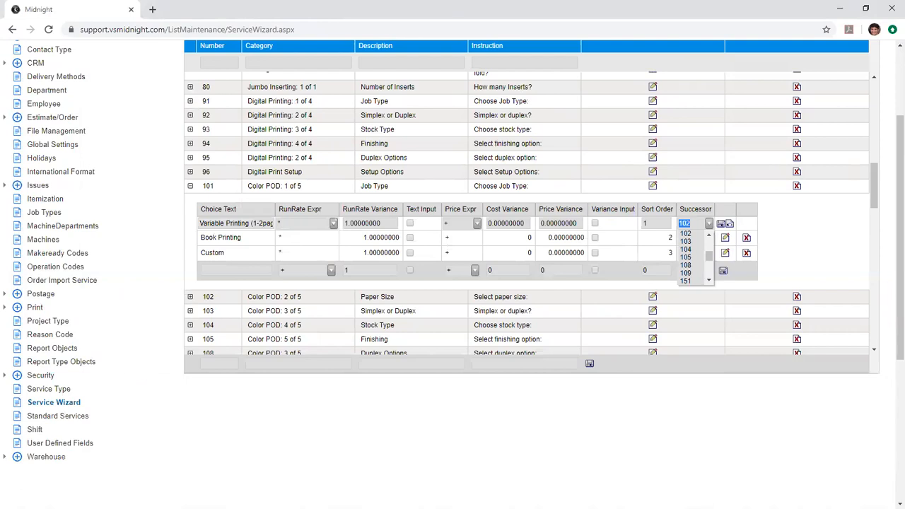
click(708, 224)
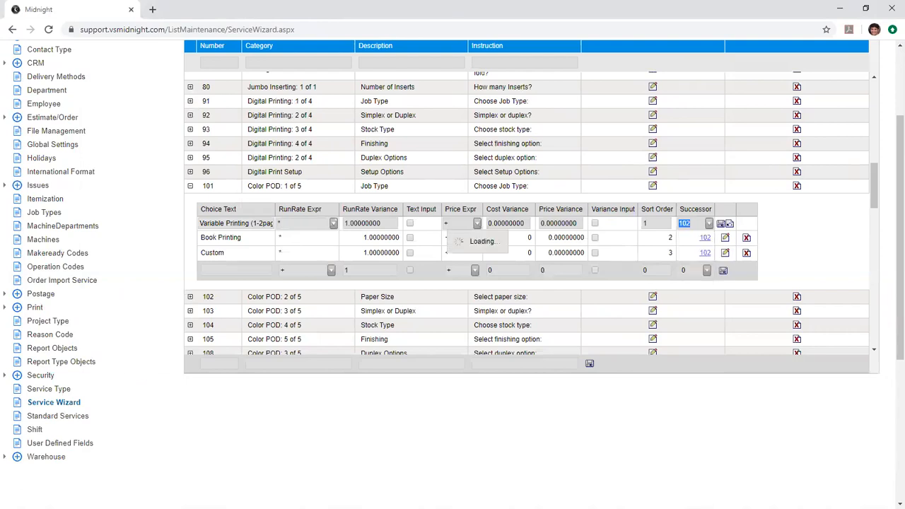
Step: Expand wizard 102, Paper Size, and examine its choices and successors, briefly checking the choices of wizard 103
drag(199, 303, 216, 307)
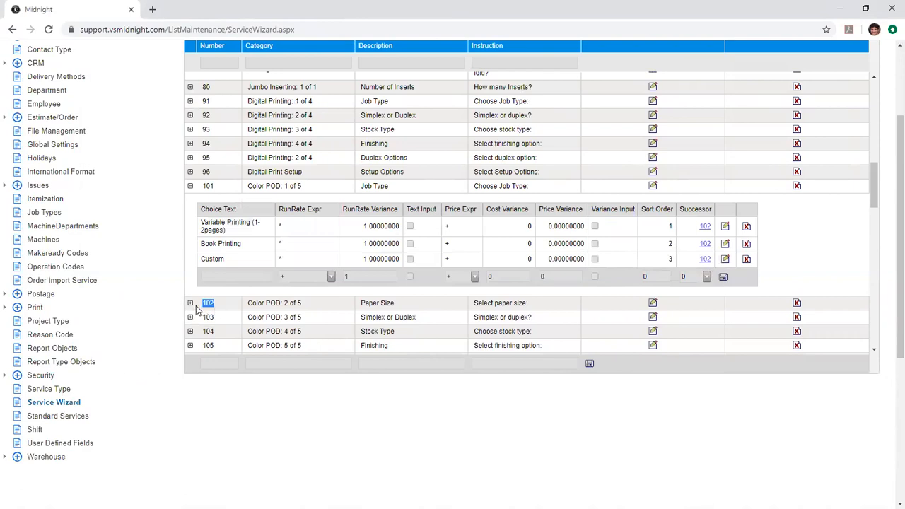
click(190, 303)
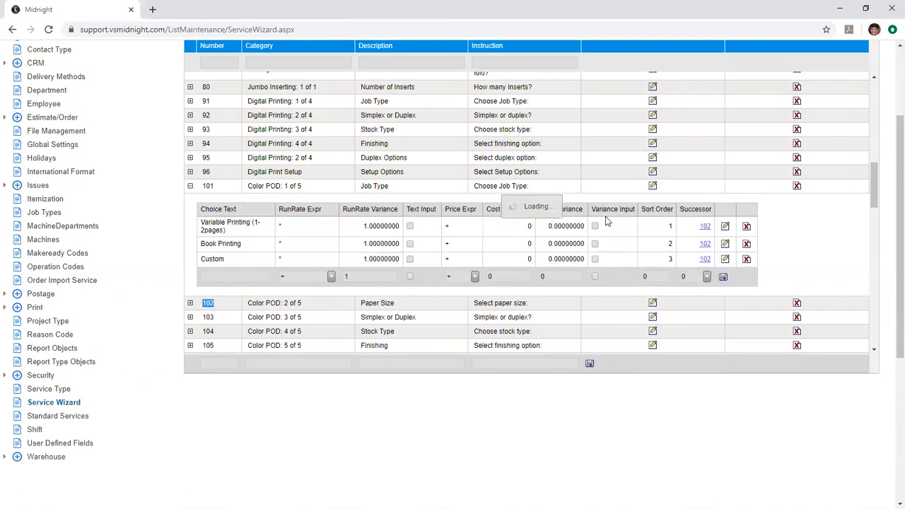
scroll(555, 251, down, 3)
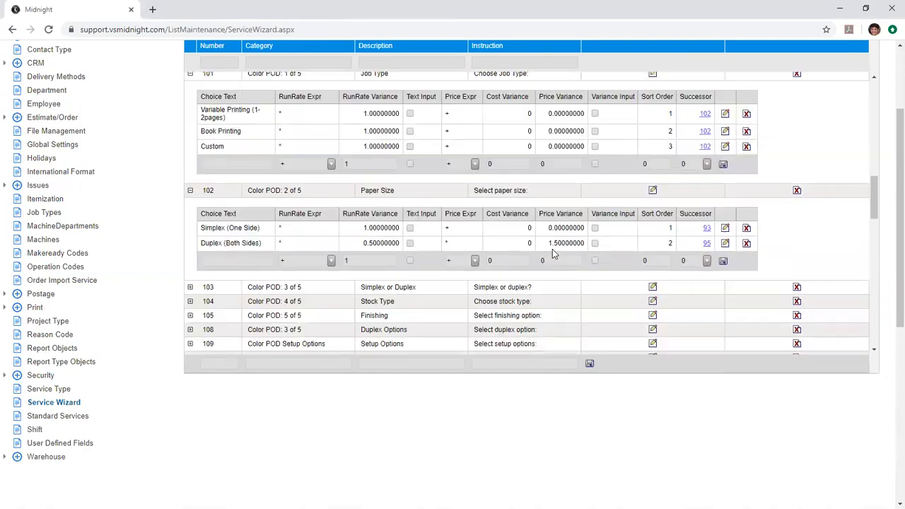
click(190, 288)
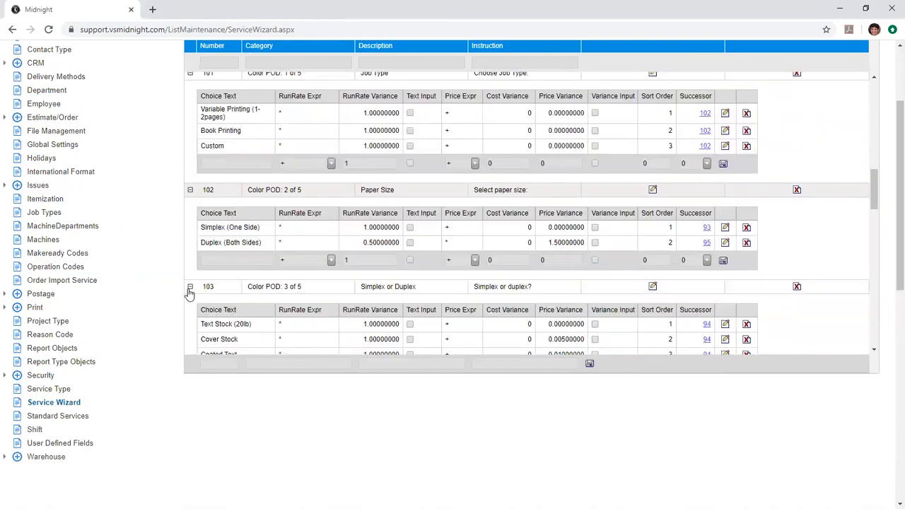
click(189, 288)
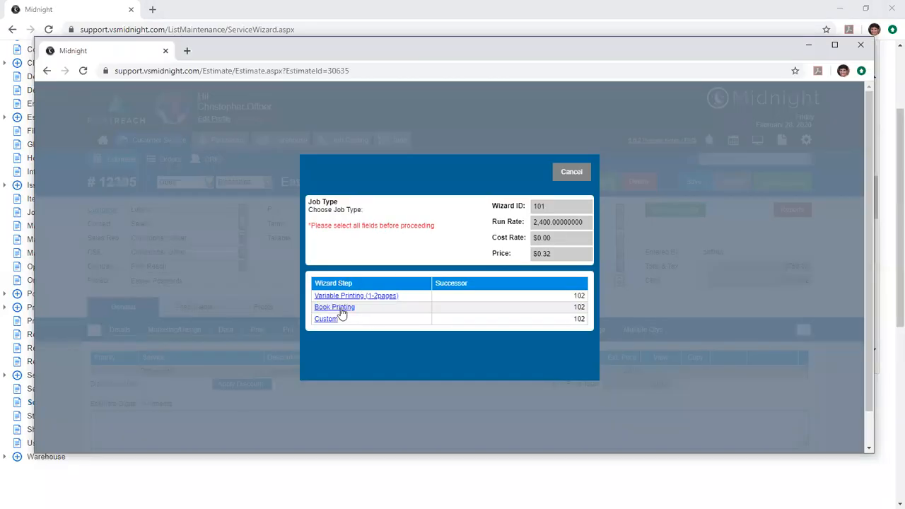
Step: In the estimate's Canon 6000 wizard, choose Book Printing, Simplex (One Side) and Text Stock (20lb)
click(341, 309)
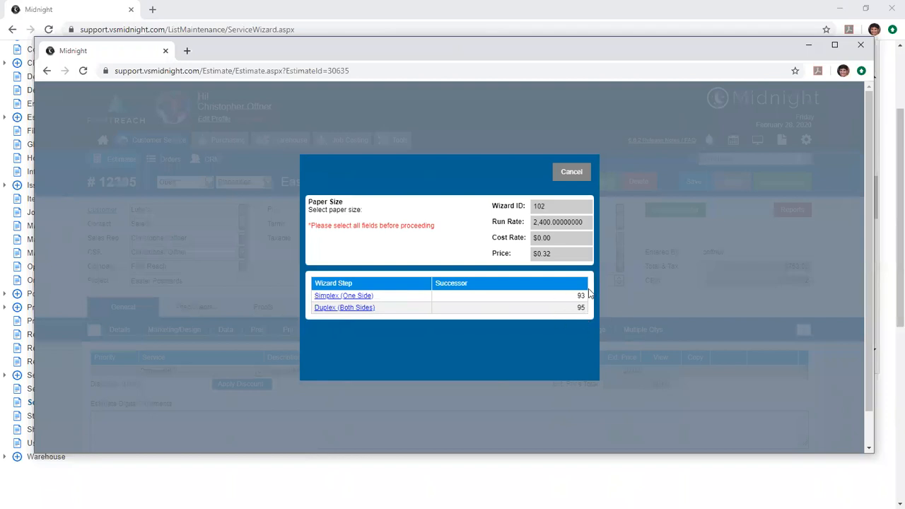
click(332, 297)
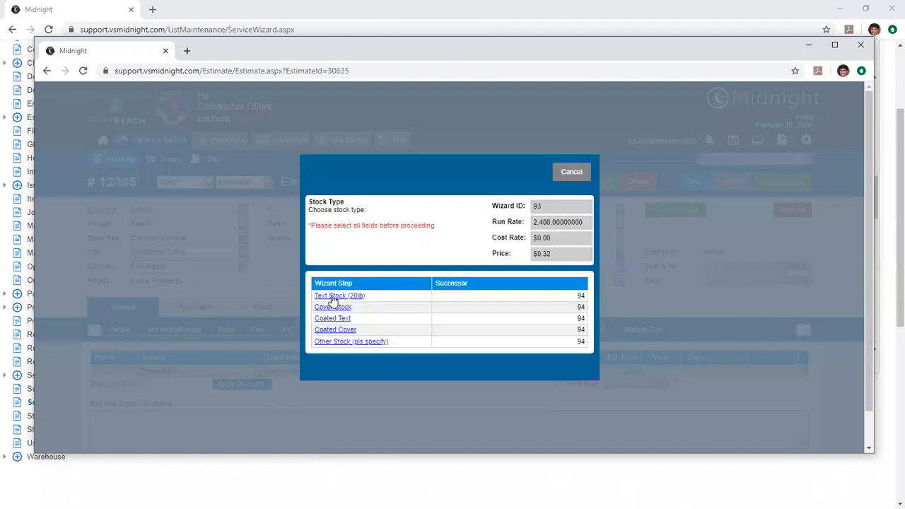
click(338, 296)
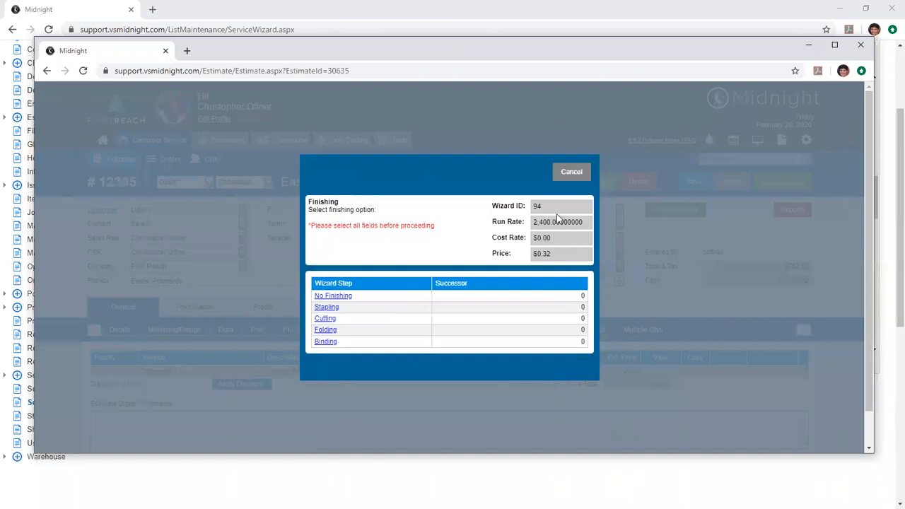
Step: Expand wizard 94, Finishing, in the Service Wizard list and examine the Price Variance and Successor of its finishing choices
drag(345, 51, 904, 62)
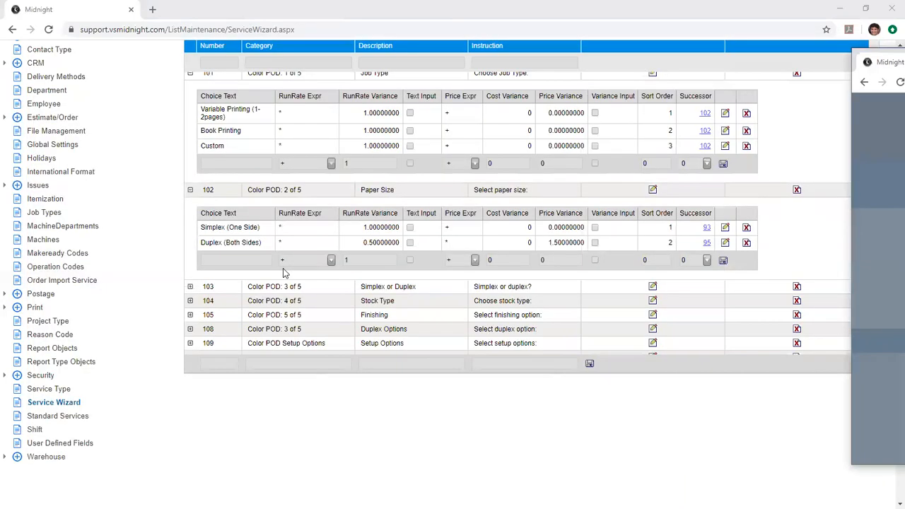
scroll(283, 270, up, 6)
scroll(220, 295, down, 1)
scroll(221, 299, down, 1)
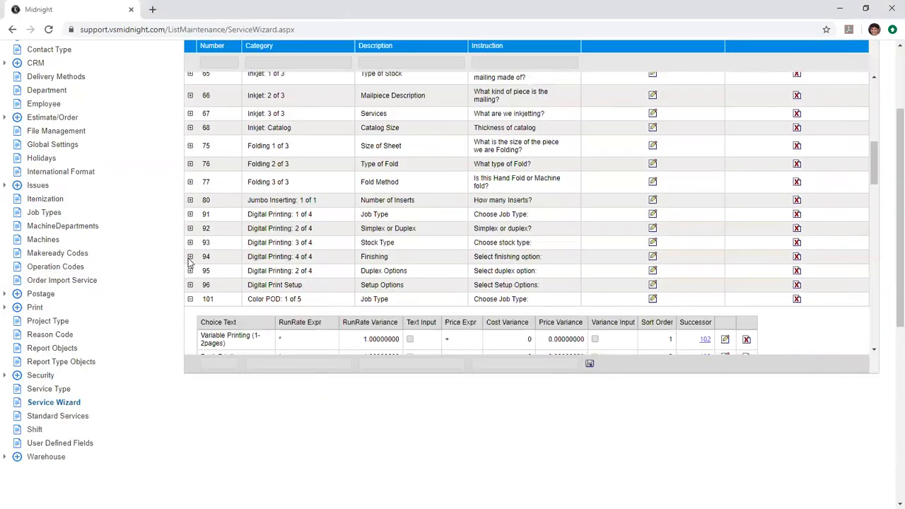
click(189, 258)
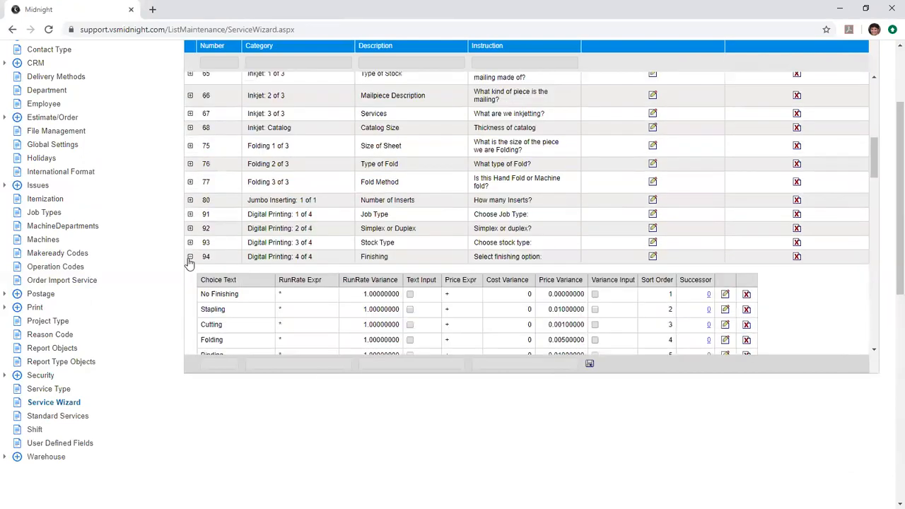
scroll(349, 225, down, 2)
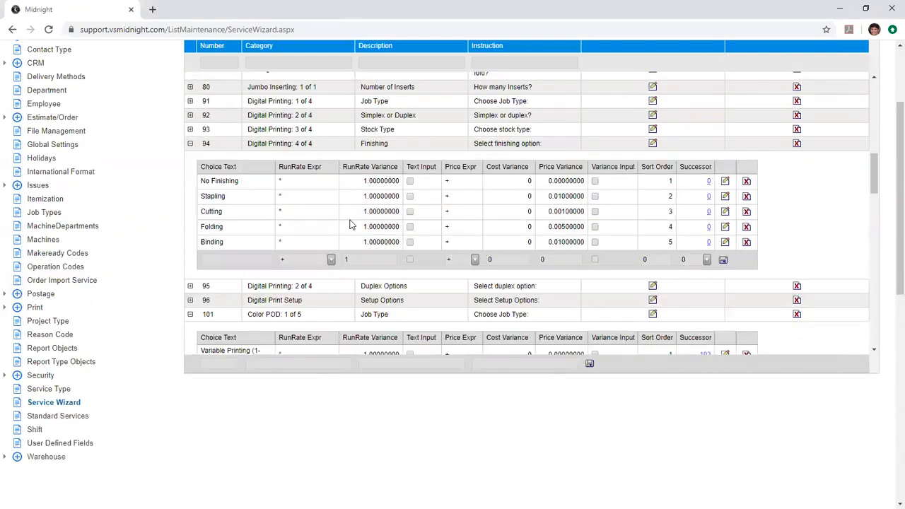
Step: Return to the estimate and choose Stapling as the finishing option to complete the Canon 6000 service line
click(897, 226)
drag(903, 62, 615, 73)
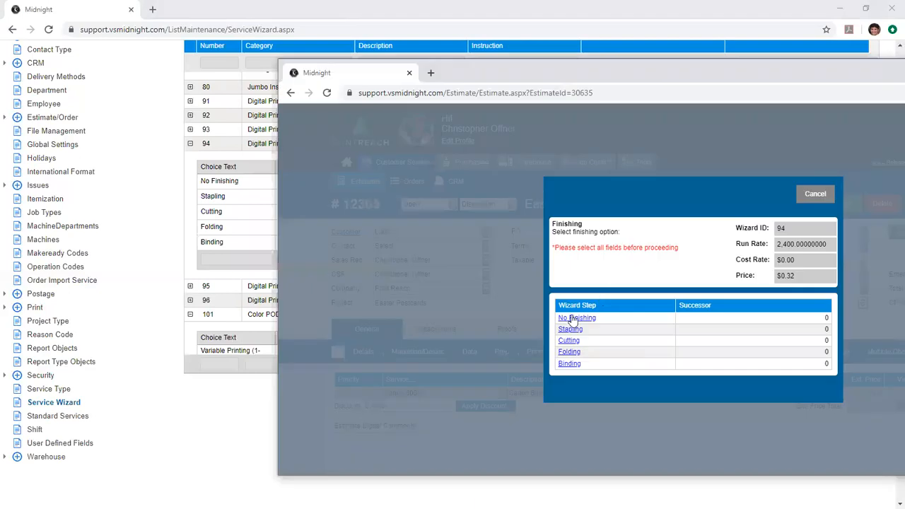
click(566, 332)
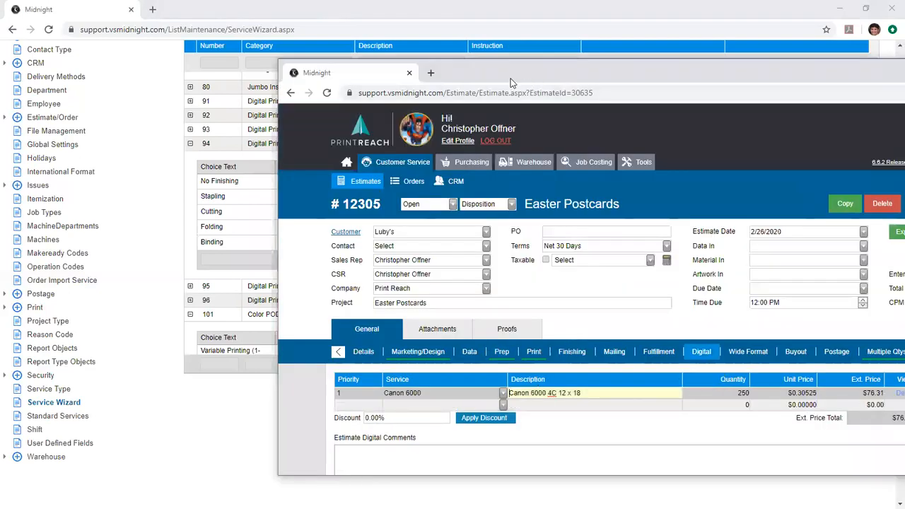
drag(512, 83, 452, 75)
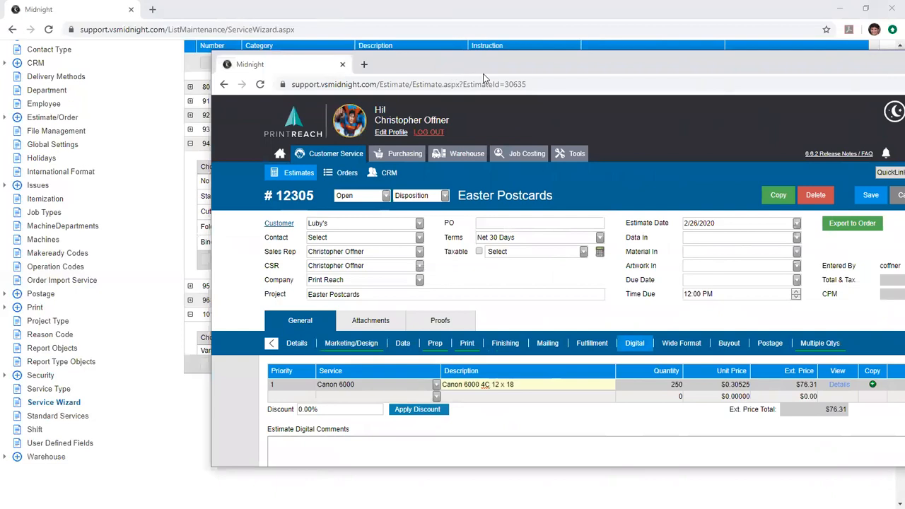
drag(484, 73, 903, 73)
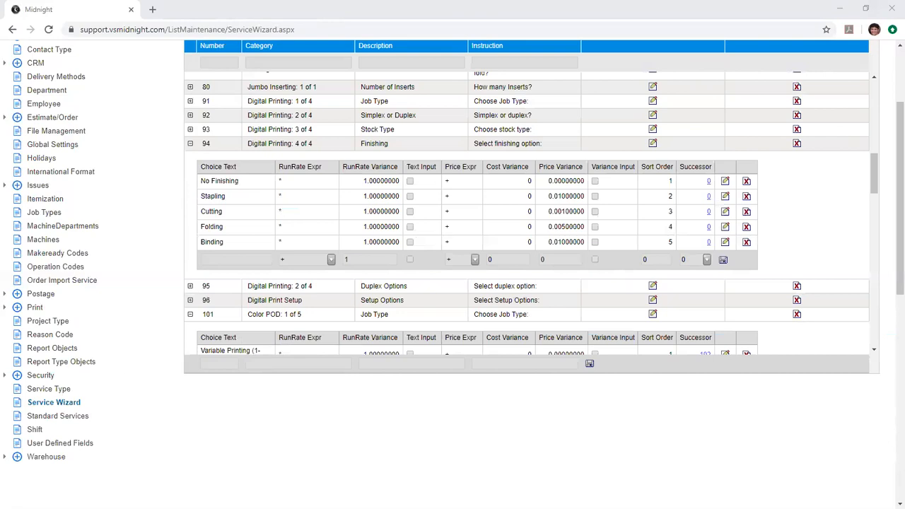
Step: Leave the Service Wizard list and open the customer record for Keane from the CRM customer search
drag(874, 174, 872, 91)
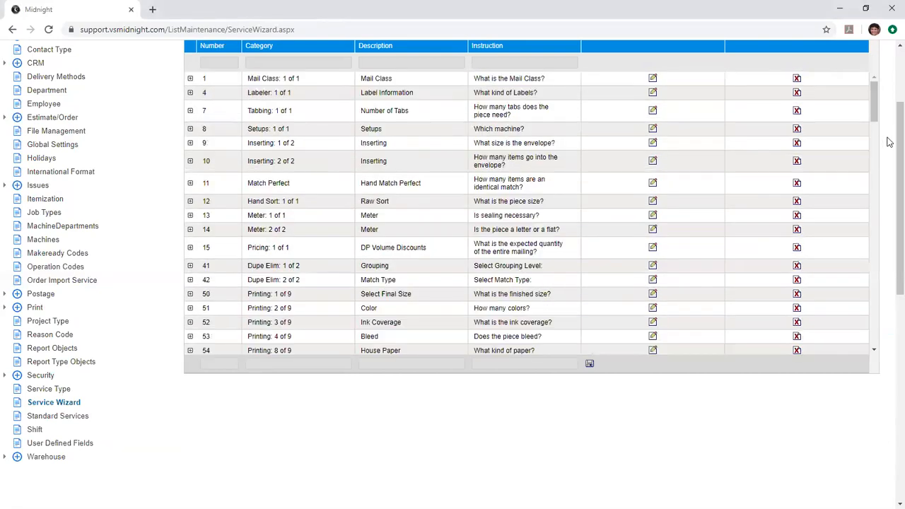
scroll(888, 106, up, 2)
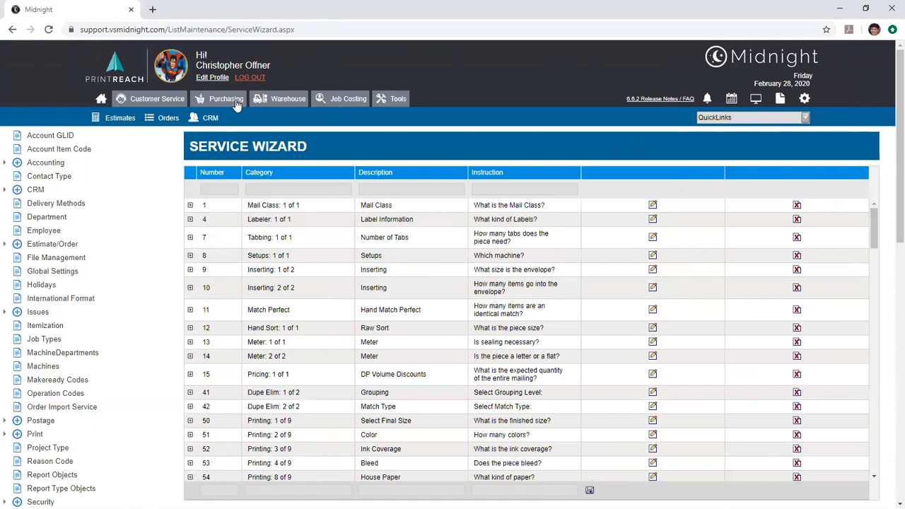
click(204, 119)
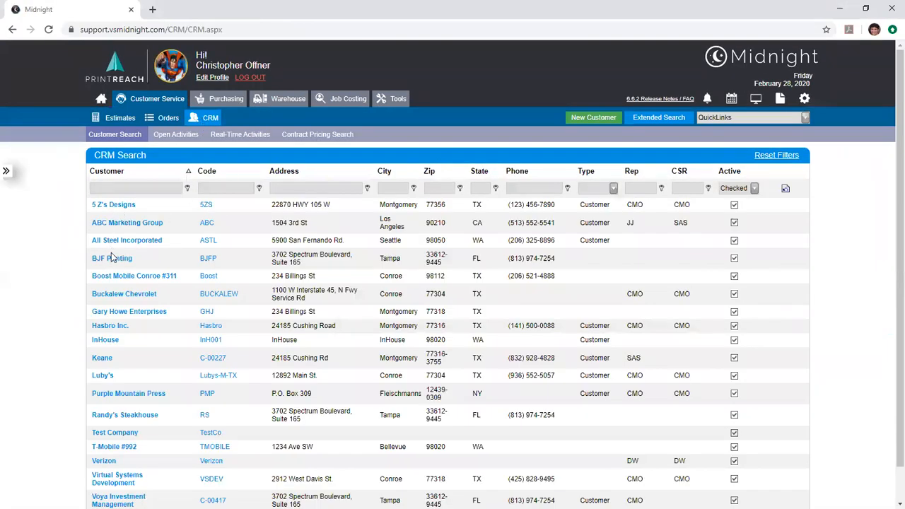
click(101, 360)
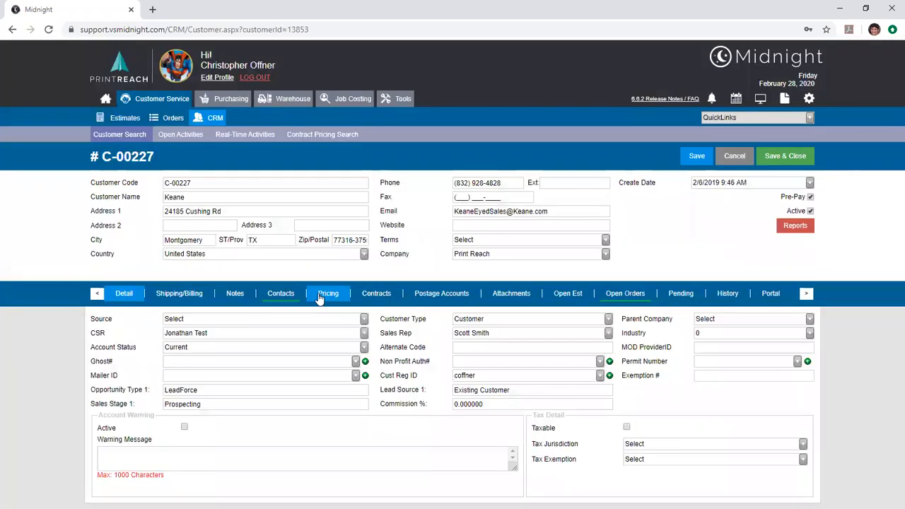
Step: In the customer's pricing, pick the CONS-01 consulting service and give it a customer-specific rate of 55
click(327, 293)
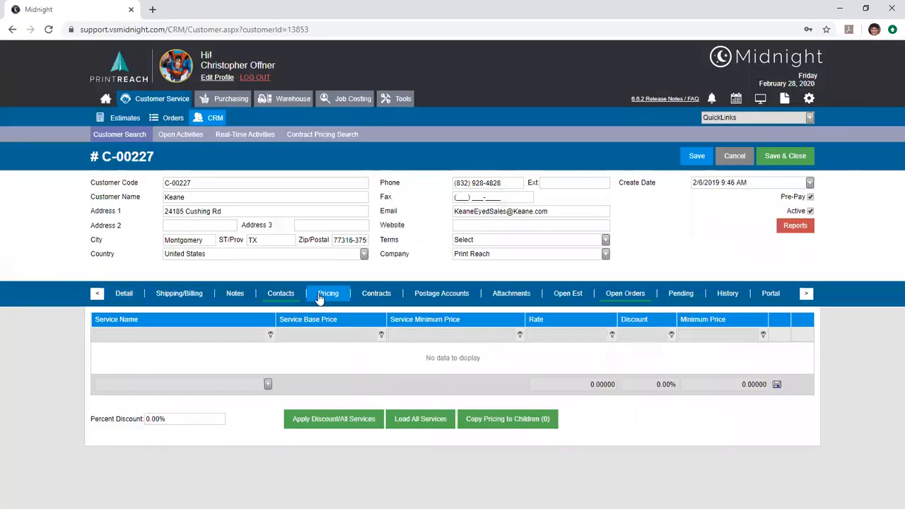
click(268, 384)
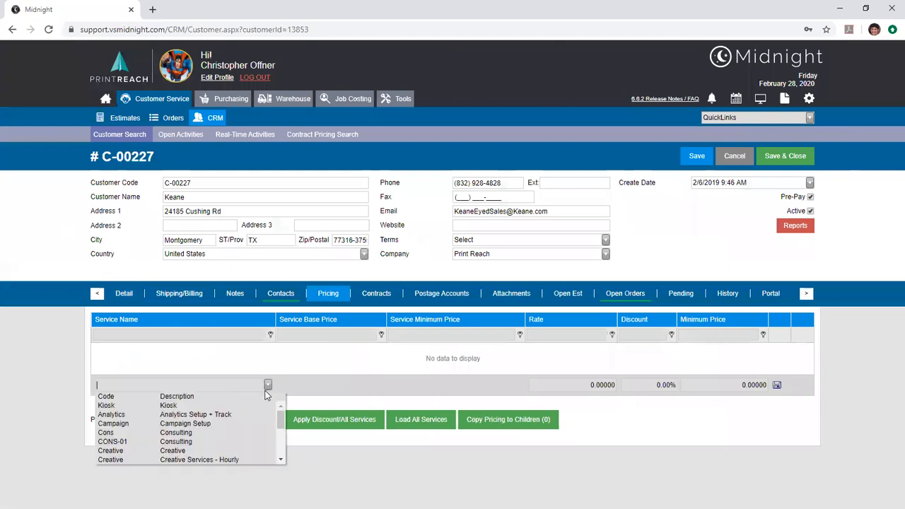
click(125, 442)
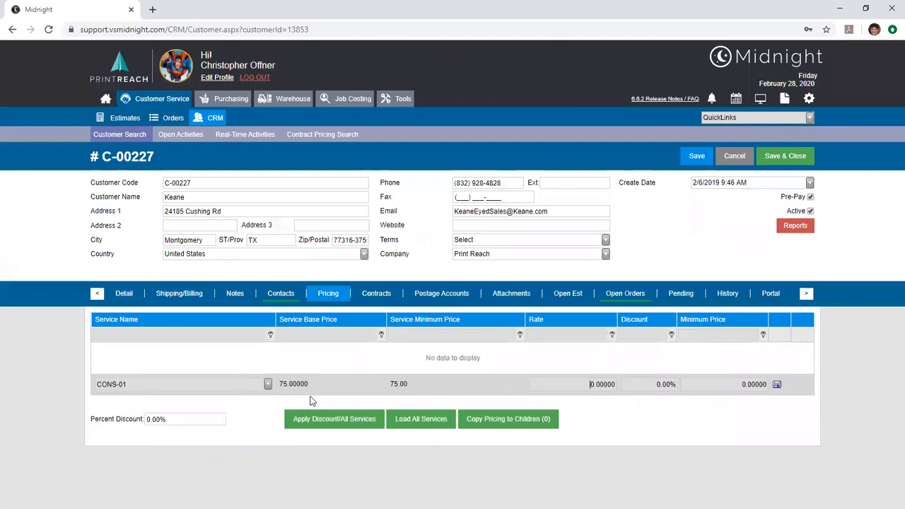
drag(283, 385, 280, 385)
drag(418, 384, 388, 385)
drag(581, 385, 626, 385)
text(55)
Step: Try a 15% discount on the new CONS-01 pricing line and compare it with the service's base and minimum prices
click(647, 385)
text(15)
click(642, 385)
click(282, 388)
click(601, 386)
click(689, 431)
click(432, 391)
Step: Set the CONS-01 line's minimum price and rate to 55 each and save it to the customer's pricing
click(737, 385)
text(55)
key(shift+Tab)
key(shift+Tab)
text(55)
click(777, 384)
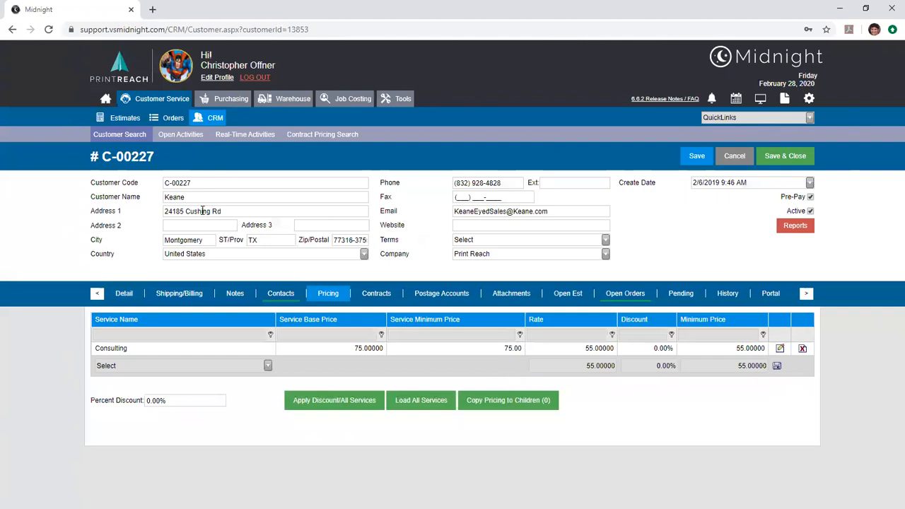
Step: Review the customer's consulting rate, and load all services into the customer's pricing list
double_click(179, 197)
click(272, 198)
click(580, 350)
click(699, 436)
click(391, 415)
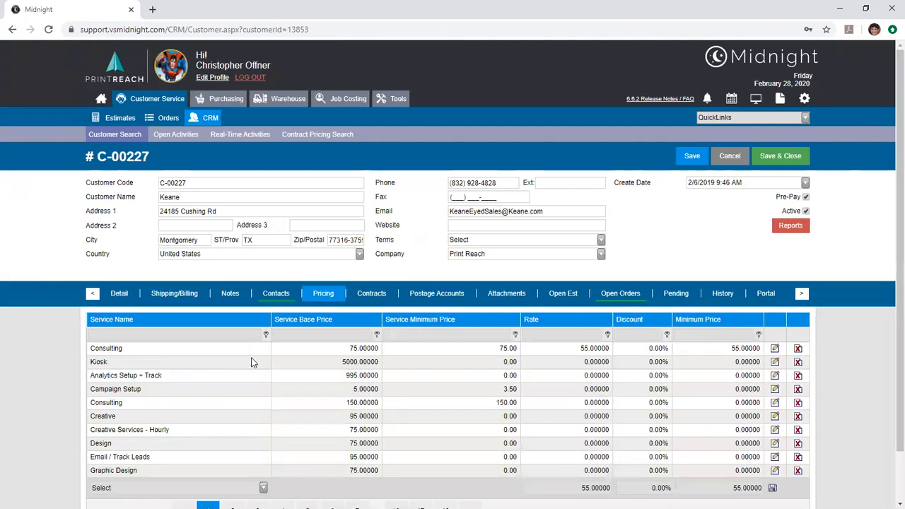
Step: Set the percent discount to 5.00% and apply it to all services, accepting the overwrite of customer-specific rates
scroll(253, 362, down, 1)
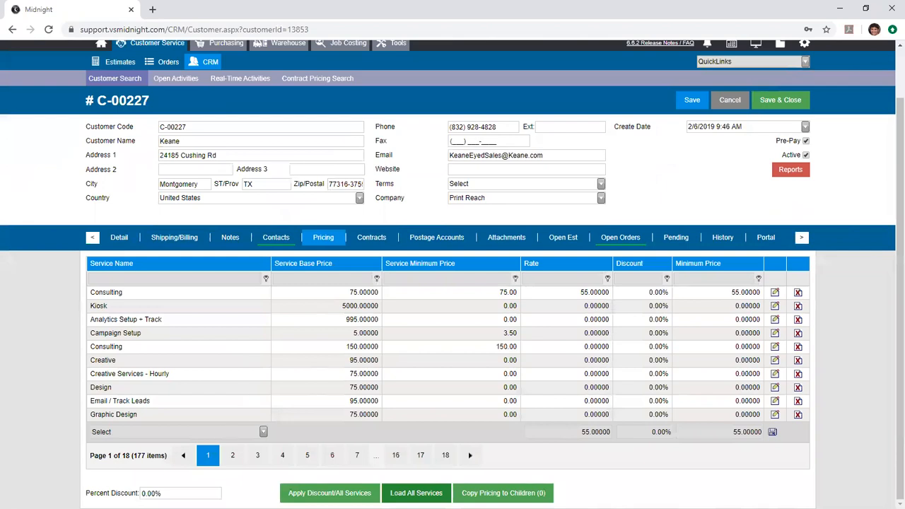
drag(182, 493, 127, 492)
text(-)
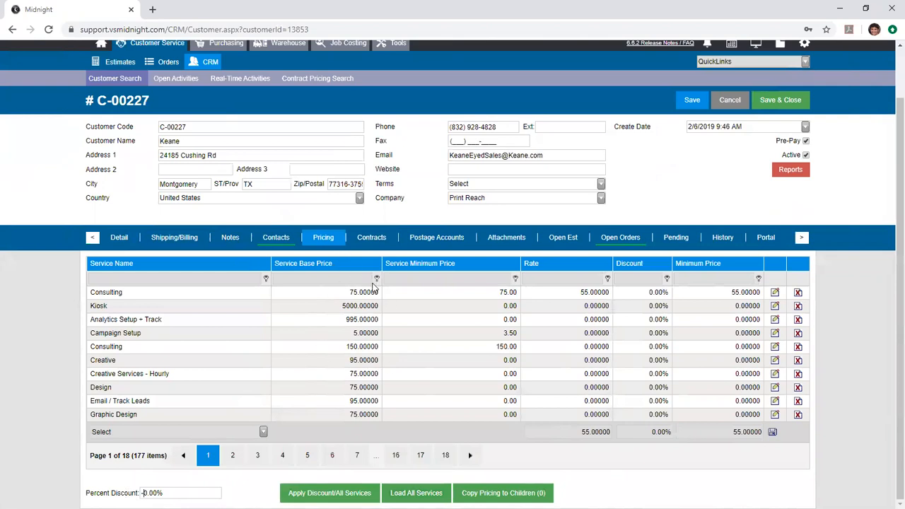
key(ctrl+a)
text(8)
text(5)
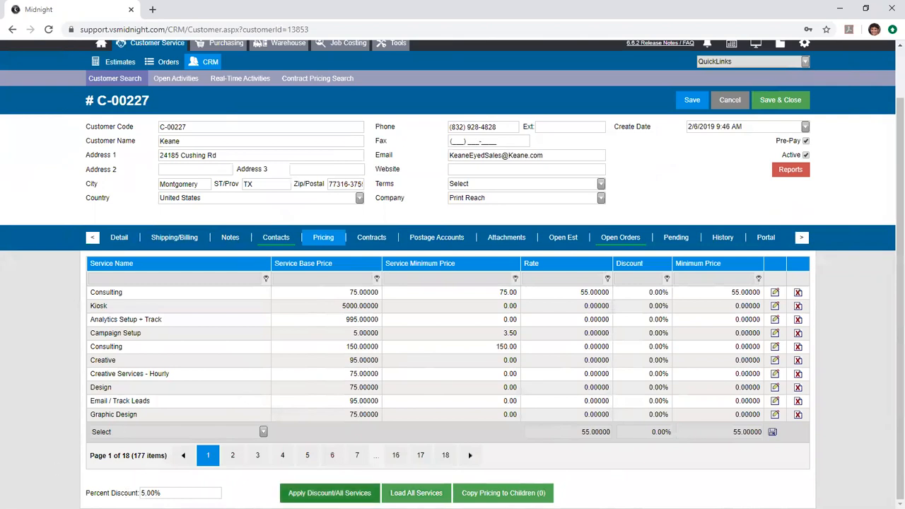
click(329, 493)
drag(415, 80, 335, 68)
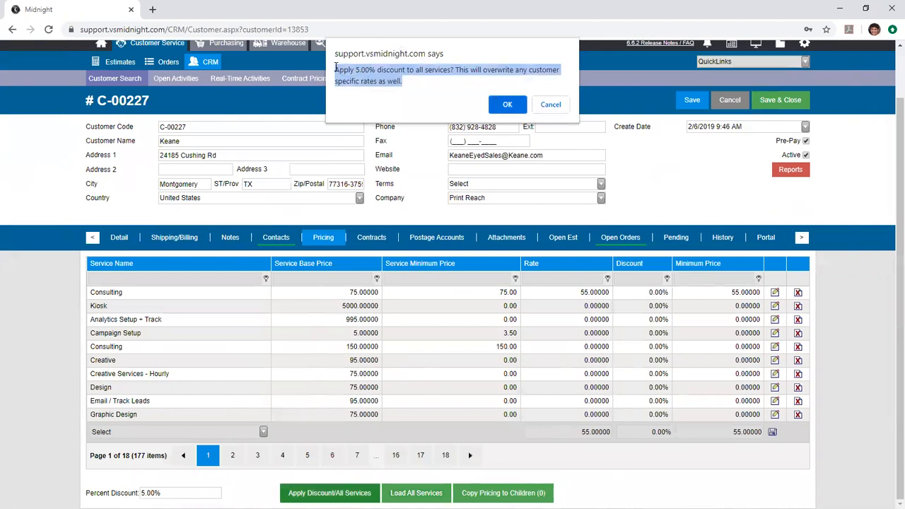
click(496, 107)
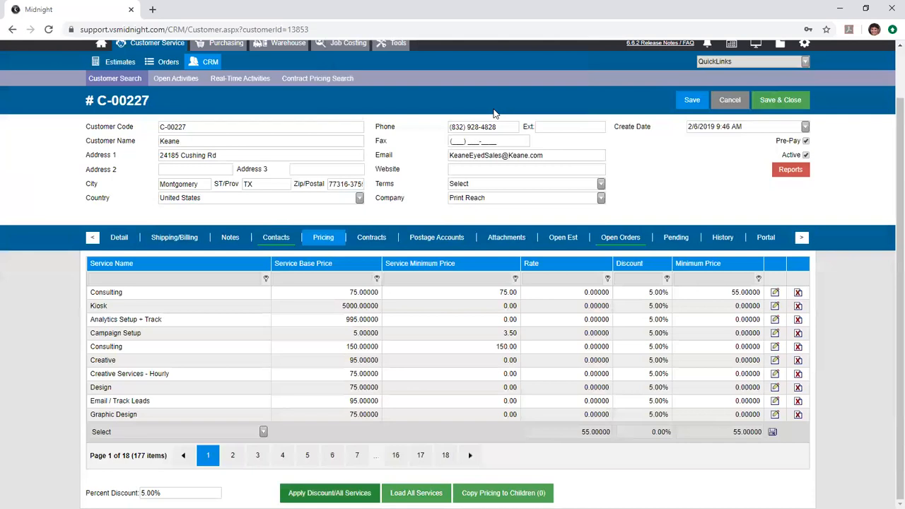
Step: Check the discount on the Consulting and Creative rows of the customer's service pricing list
double_click(670, 293)
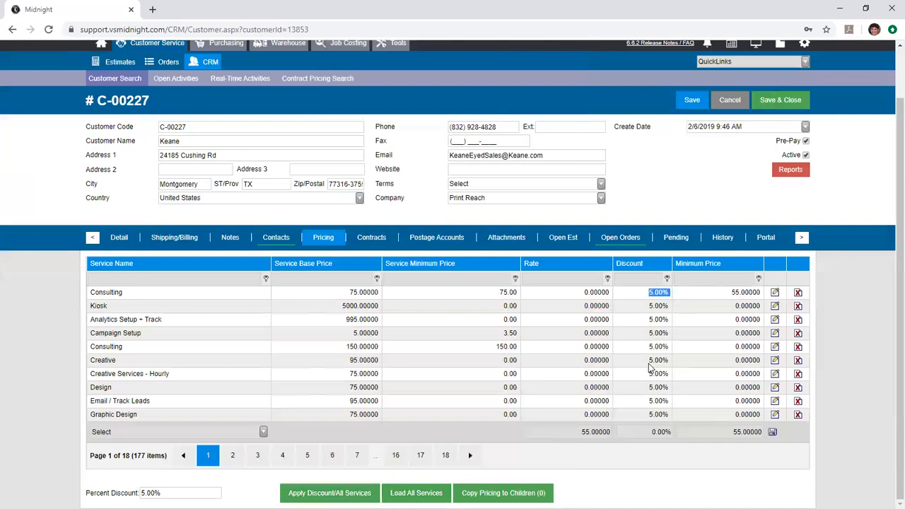
double_click(662, 362)
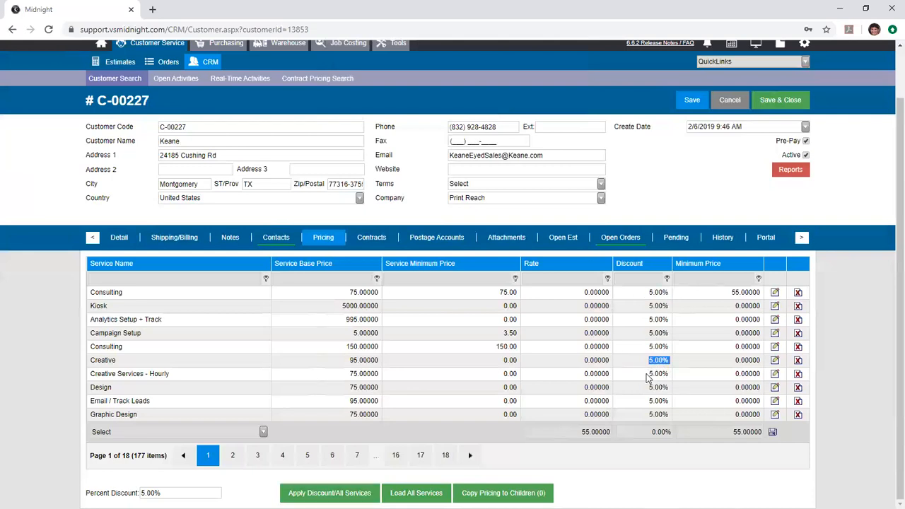
drag(648, 351, 665, 351)
click(665, 352)
click(797, 417)
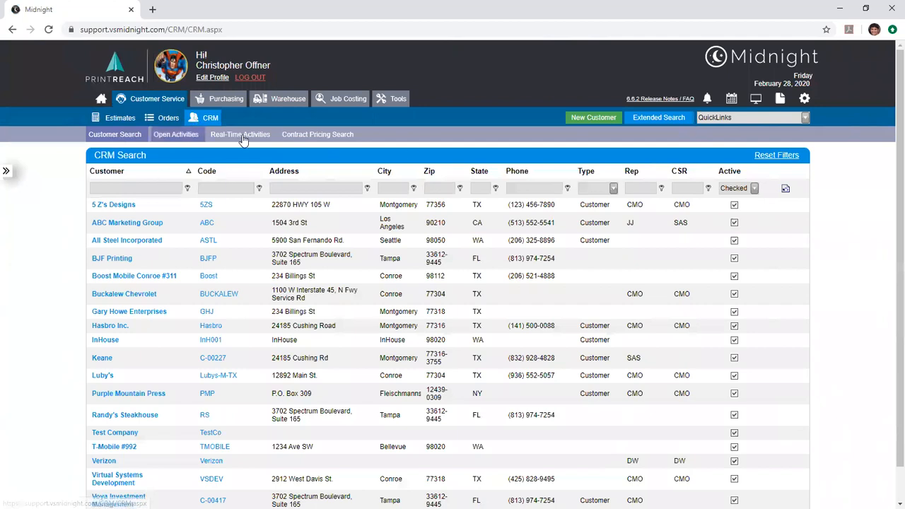
Step: Open the contract pricing search and start a new contract pricing project for ABC Marketing Group
click(297, 140)
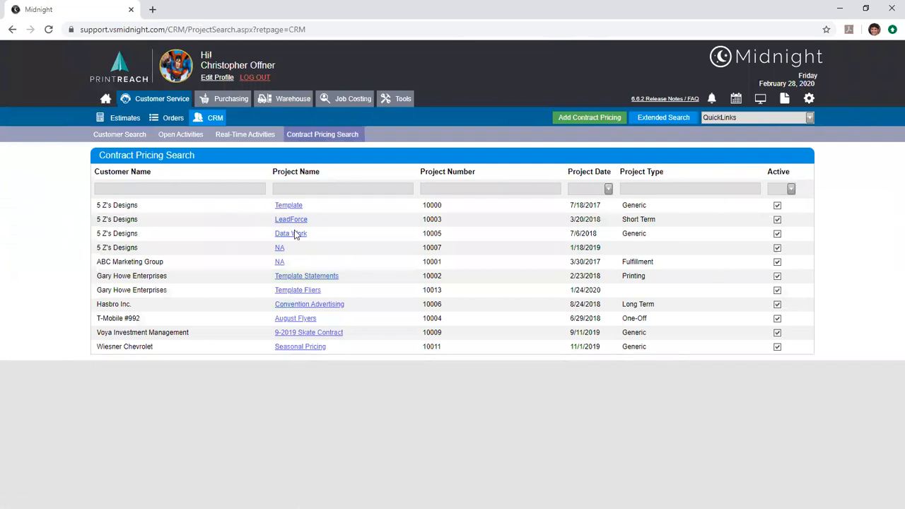
click(589, 118)
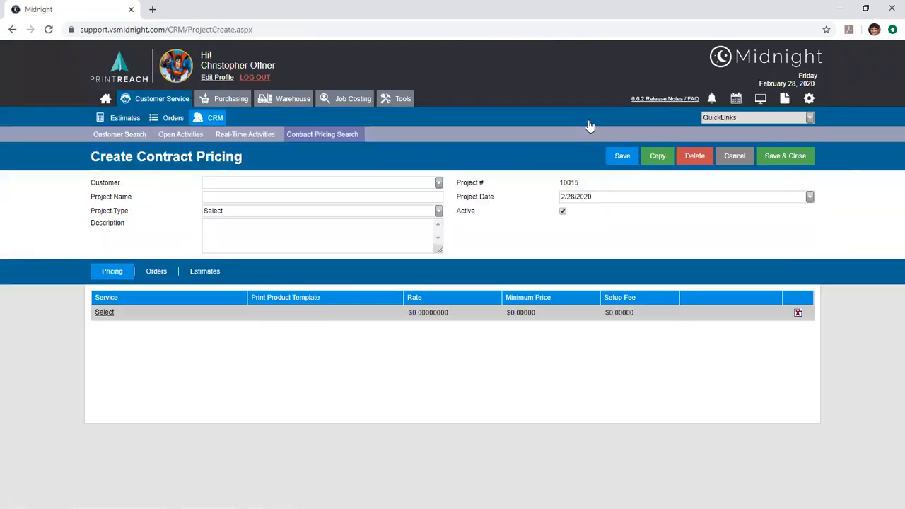
click(438, 183)
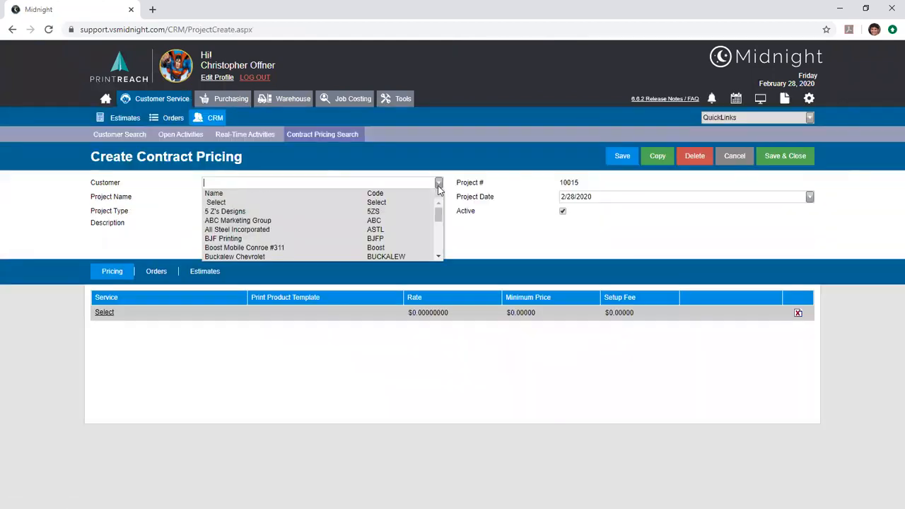
click(225, 220)
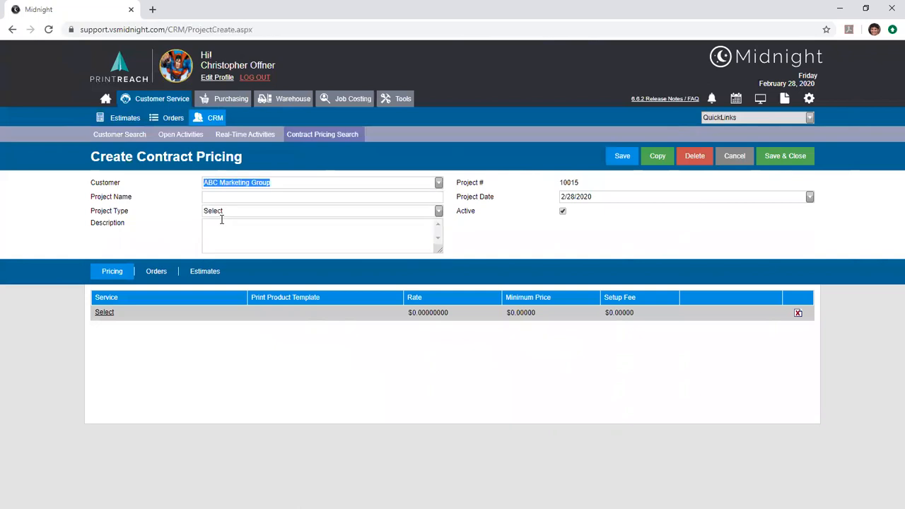
Step: Name the contract pricing project Business Cards and set its project type to Long Term
click(246, 197)
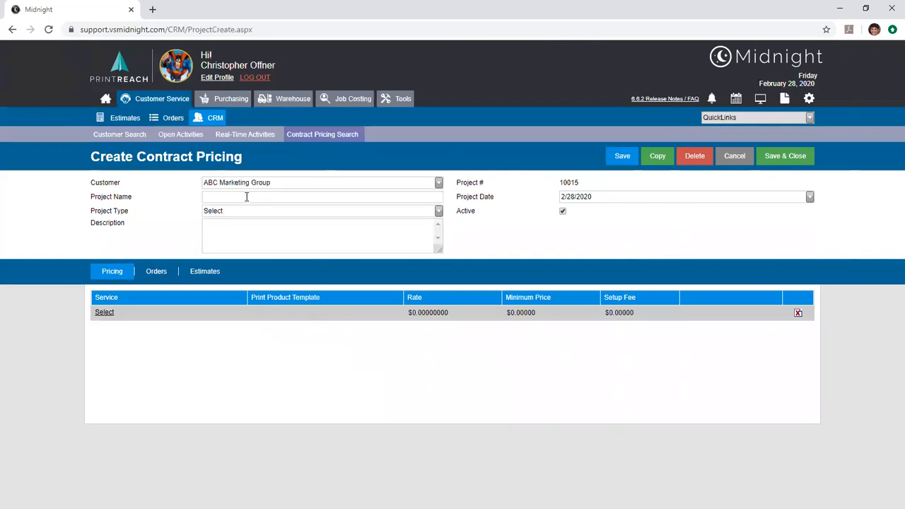
text(Business Cards)
click(343, 214)
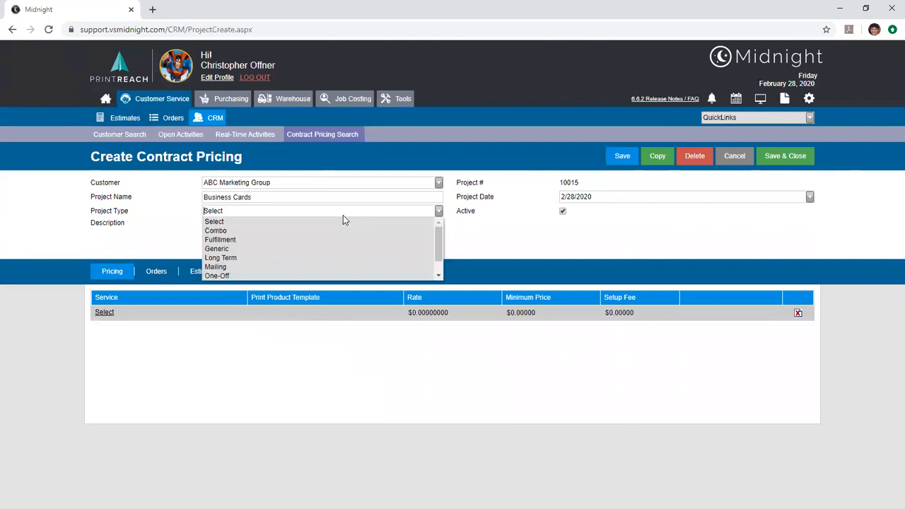
click(212, 258)
click(212, 241)
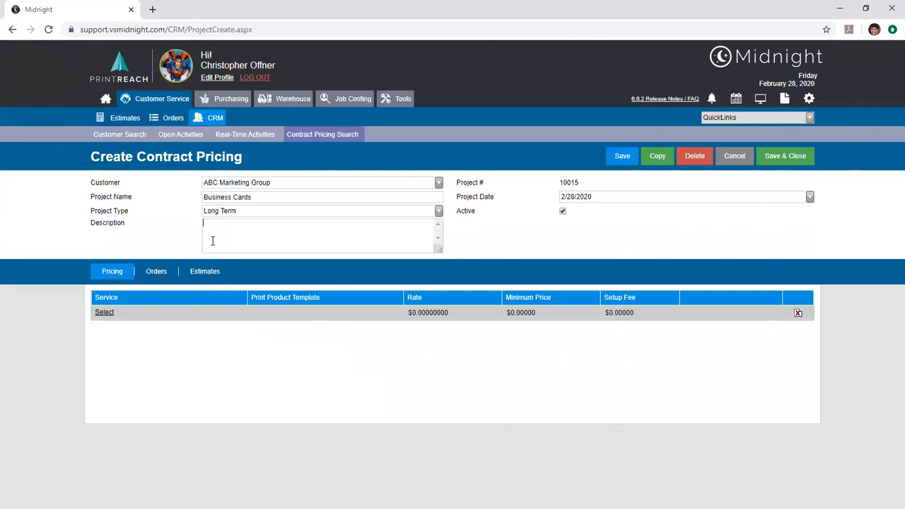
Step: Add the FN - Trimming service to the contract pricing with a rate of 0.0175
click(99, 315)
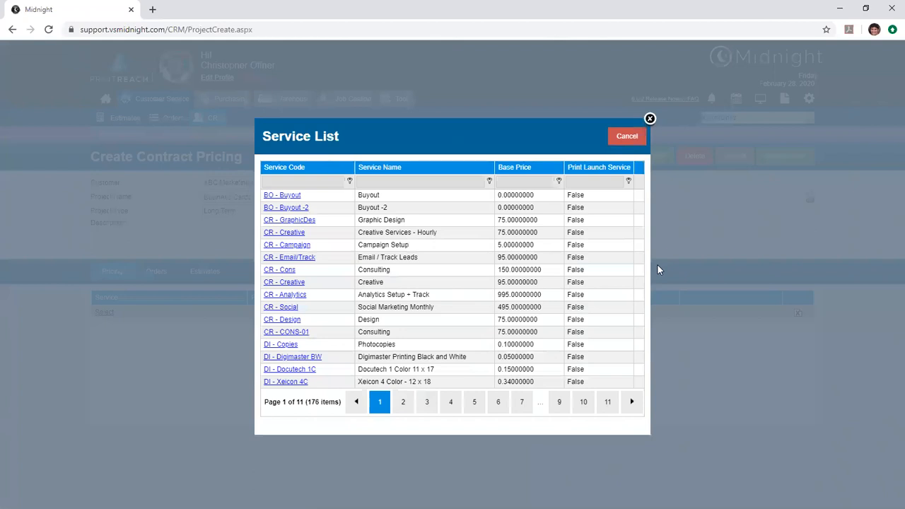
click(516, 408)
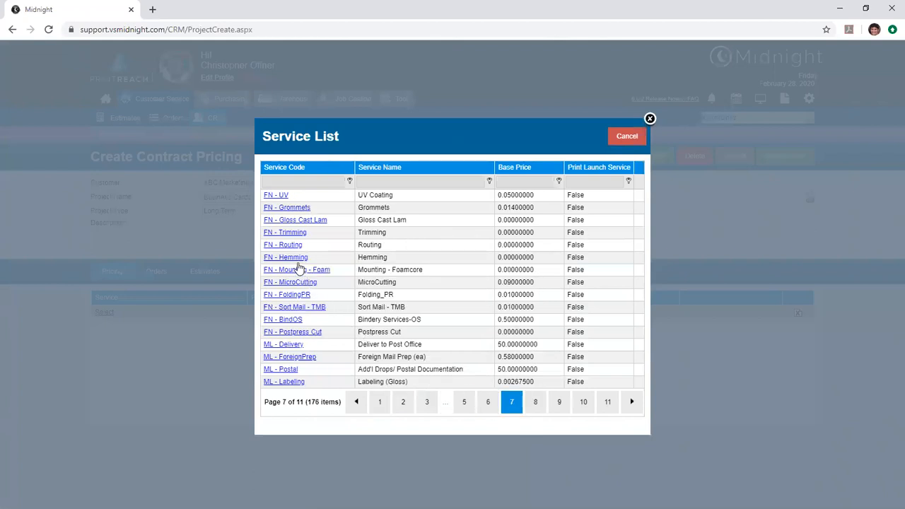
click(295, 233)
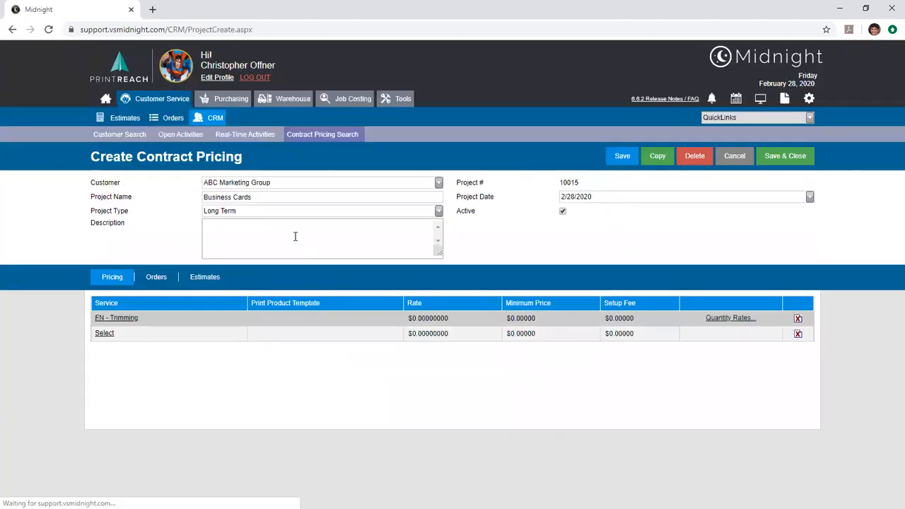
click(410, 320)
drag(410, 320, 426, 327)
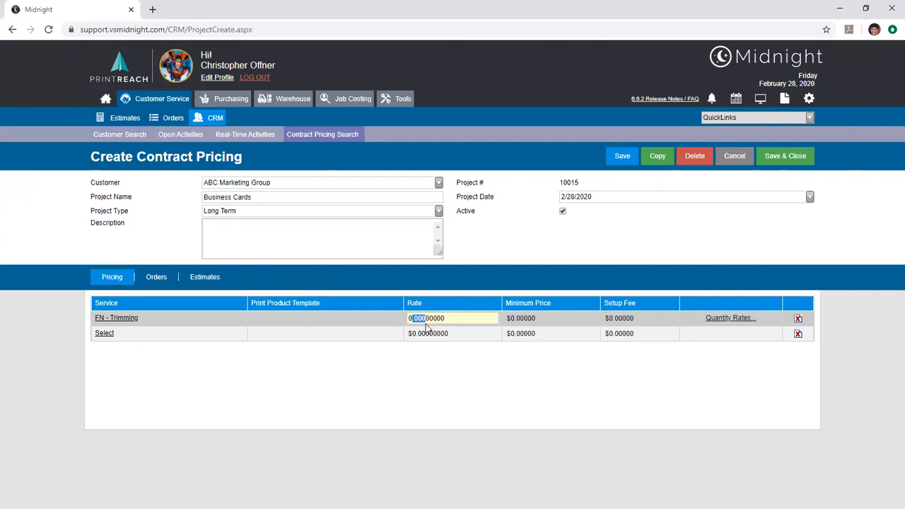
text(.0175)
Step: Set the Trimming line's minimum price to 25 and its setup fee to 5
click(532, 318)
drag(533, 318, 434, 310)
text(25)
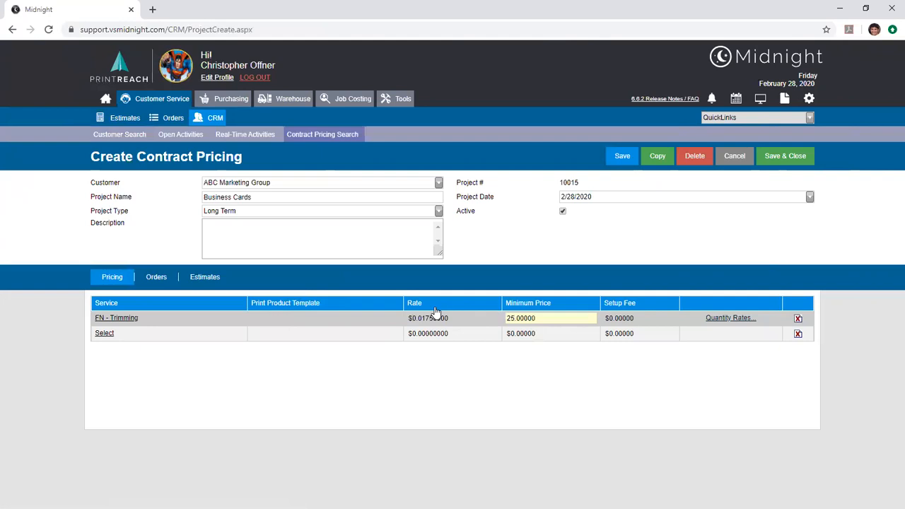
click(638, 321)
drag(636, 319, 592, 318)
text(5)
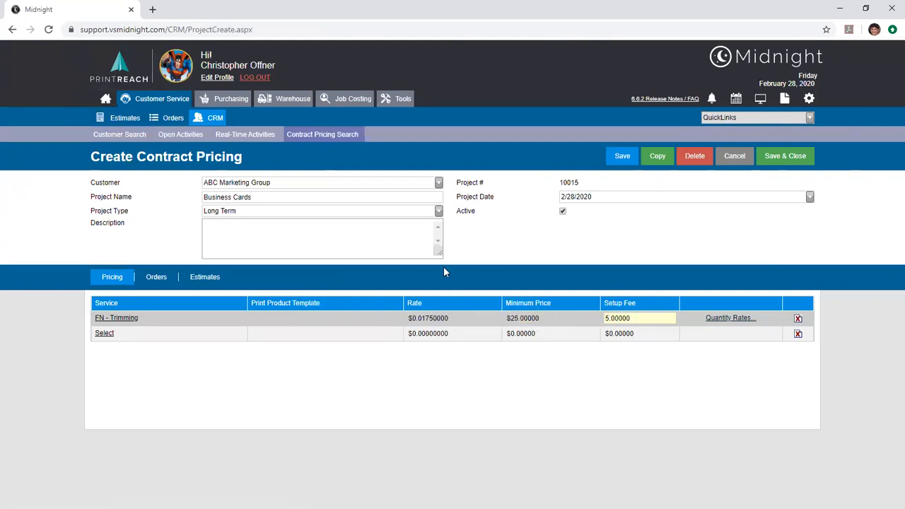
key(Return)
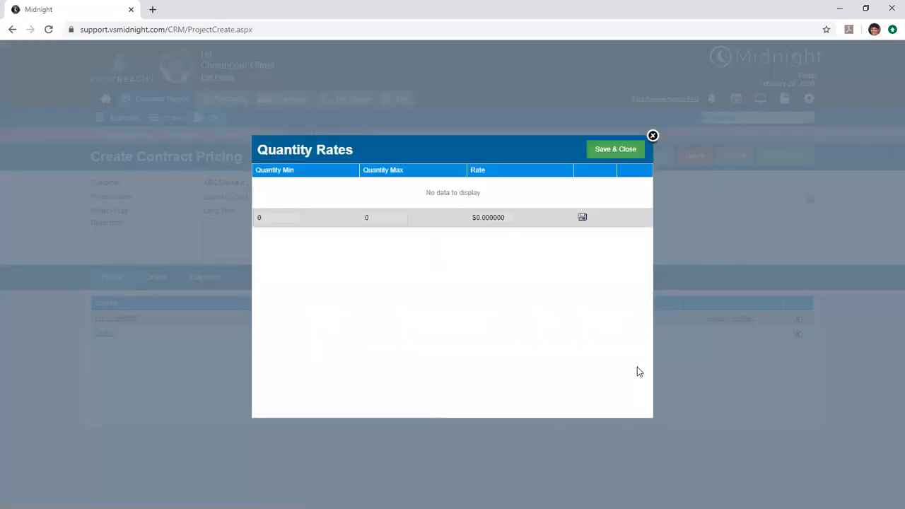
Step: Add a quantity rate for Trimming covering 0 to 1,000 at a rate of 0.012
drag(284, 218, 226, 217)
drag(388, 215, 318, 218)
text(1000)
drag(506, 218, 465, 218)
text(0.012)
click(581, 217)
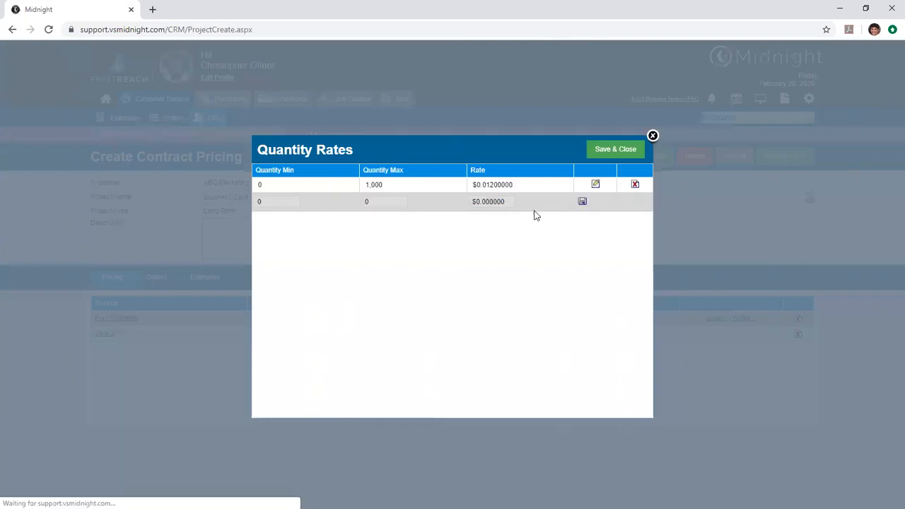
Step: Change the rate of the 0 to 1,000 quantity tier to 0.015001 and save the row
click(595, 184)
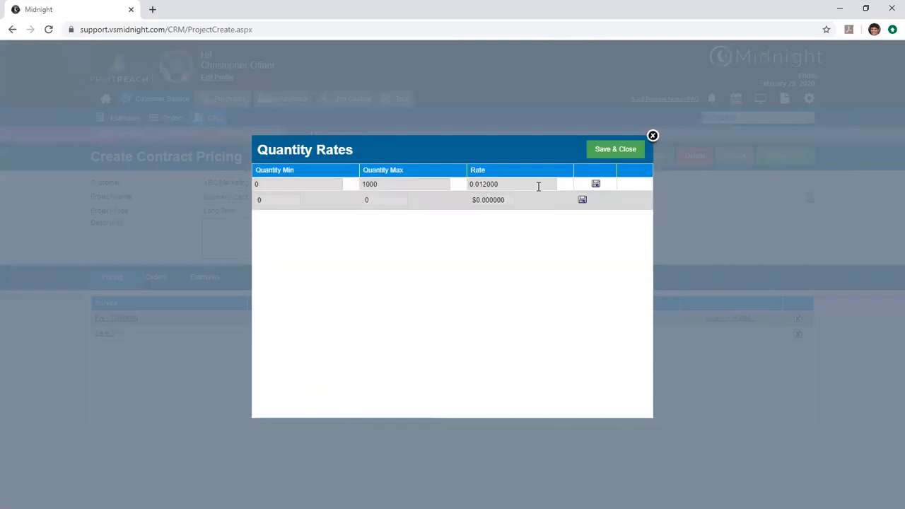
drag(485, 186, 487, 187)
text(05)
key(shift+Left)
text(1)
key(shift+Right)
text(5)
key(BackSpace)
key(BackSpace)
key(BackSpace)
key(BackSpace)
key(BackSpace)
text(015)
click(592, 183)
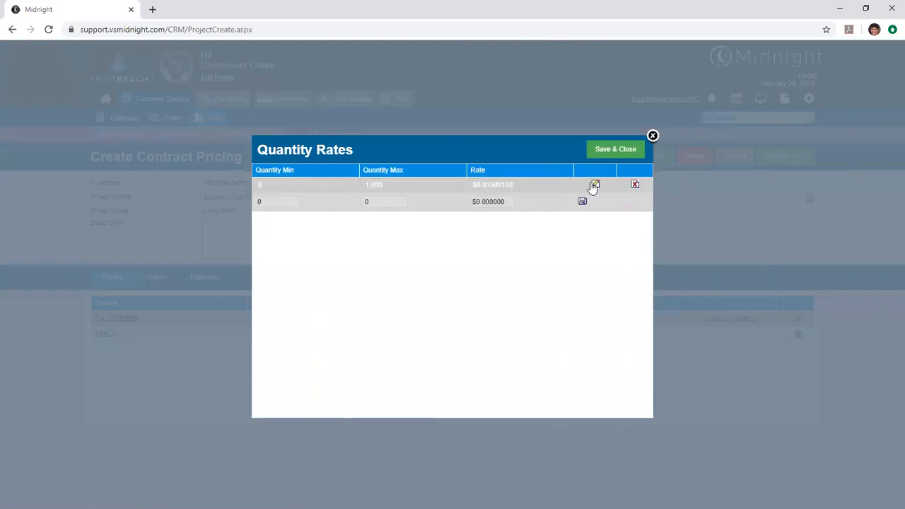
click(594, 185)
drag(492, 183, 571, 187)
key(BackSpace)
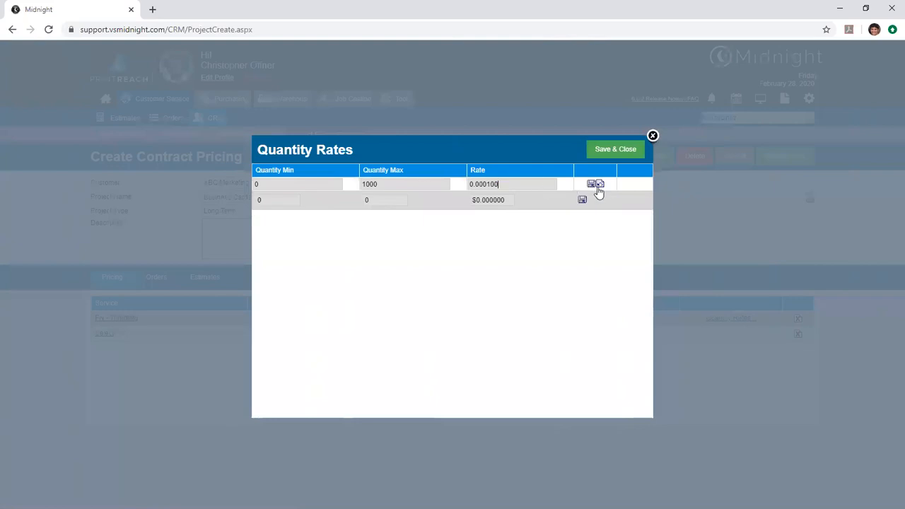
click(597, 185)
Step: Add a quantity tier from 1,001 to 2,000 at a rate of 0.012001, then save and close the quantity rates
text(1001)
key(Tab)
text(2,000)
drag(505, 202, 450, 197)
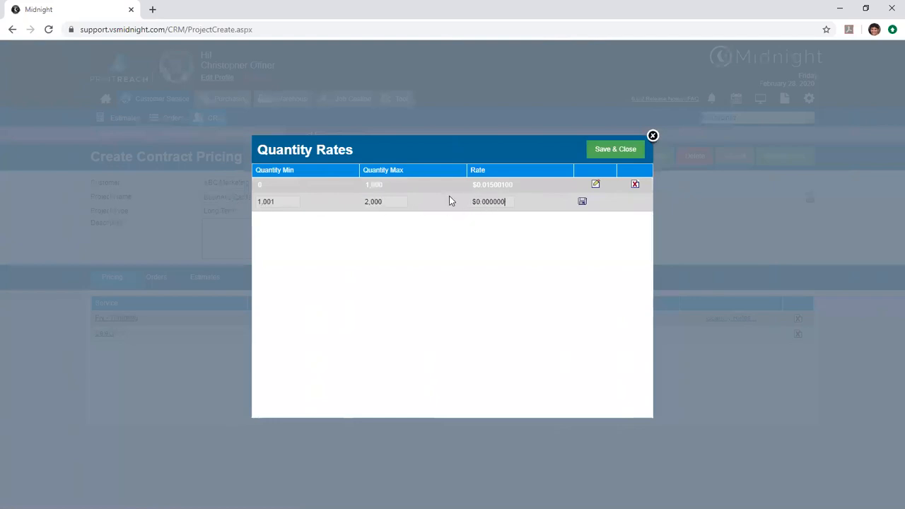
text(.012001)
click(582, 201)
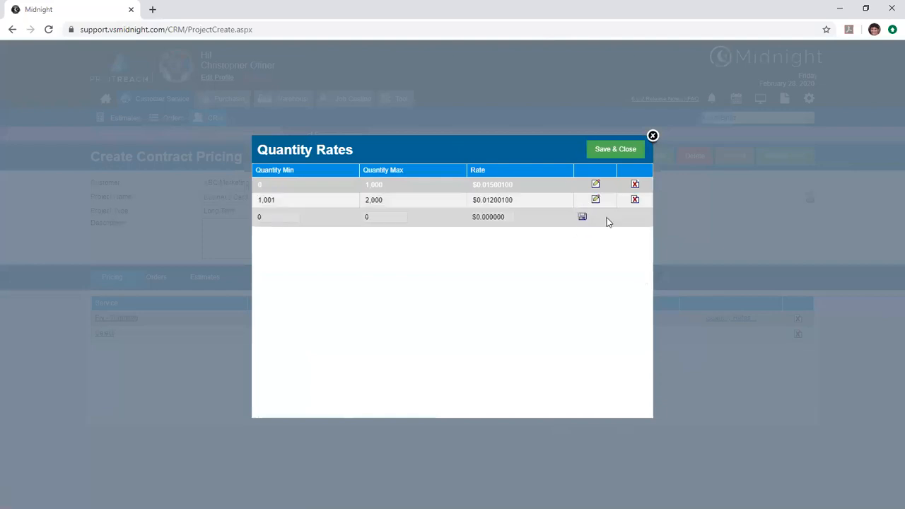
click(622, 152)
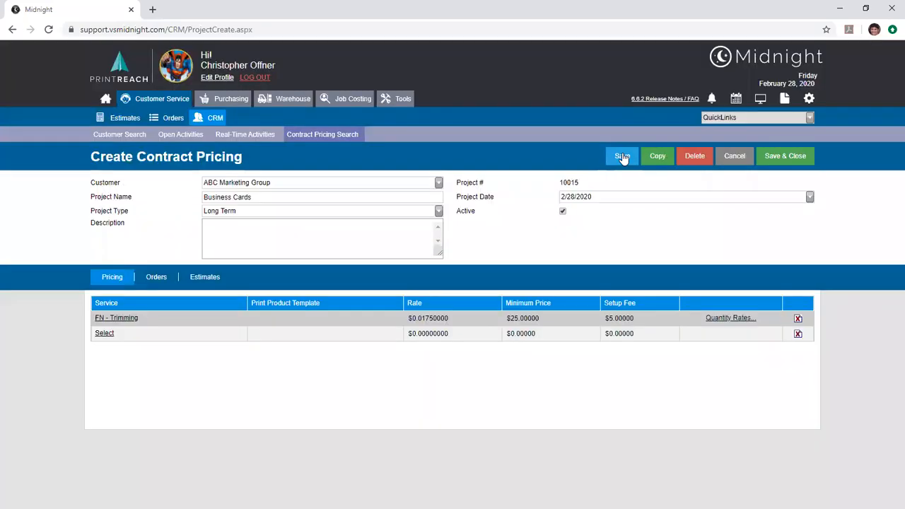
Step: Delete the 0 to 1,000 quantity tier from the Trimming line's quantity rates, save the rates, and leave the contract pricing record
click(471, 317)
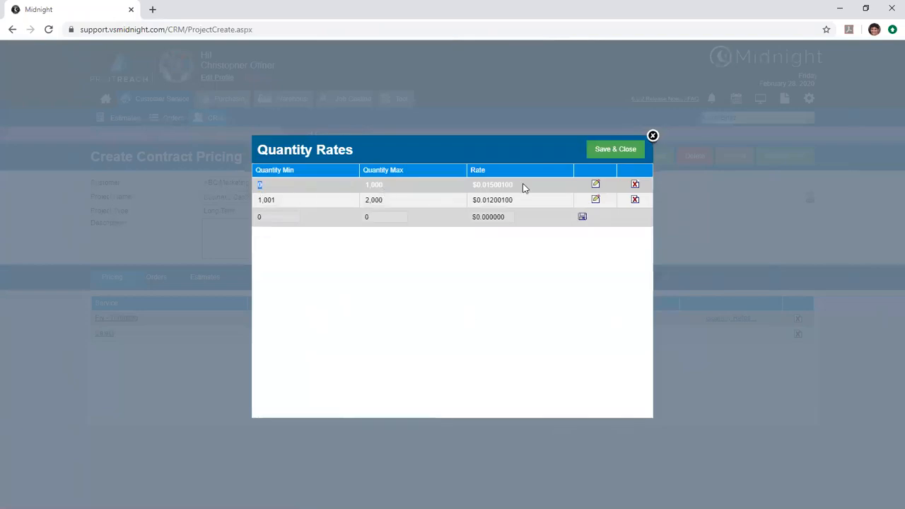
click(622, 146)
click(633, 184)
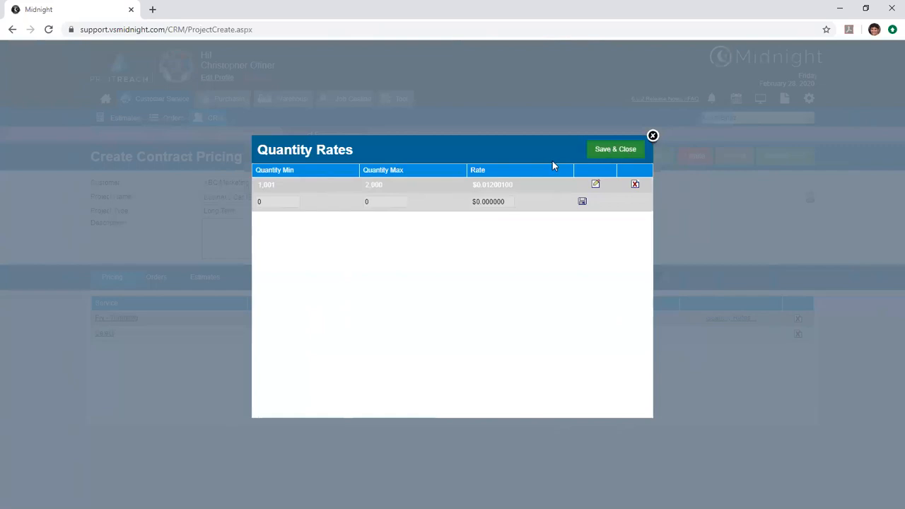
click(627, 148)
click(453, 320)
click(473, 319)
click(474, 382)
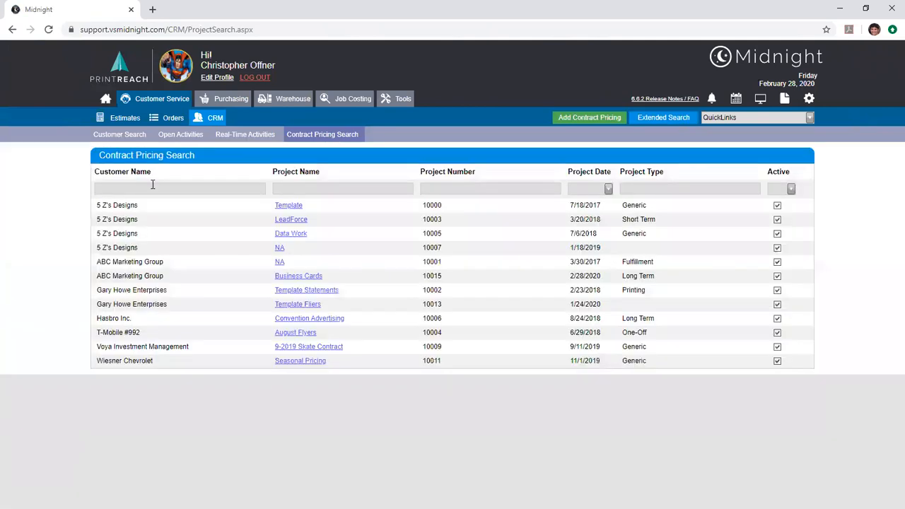
Step: Open the first listed Shells: Breaking the Bank estimate for 5 Z's Designs and view the services available in its Print section
click(122, 124)
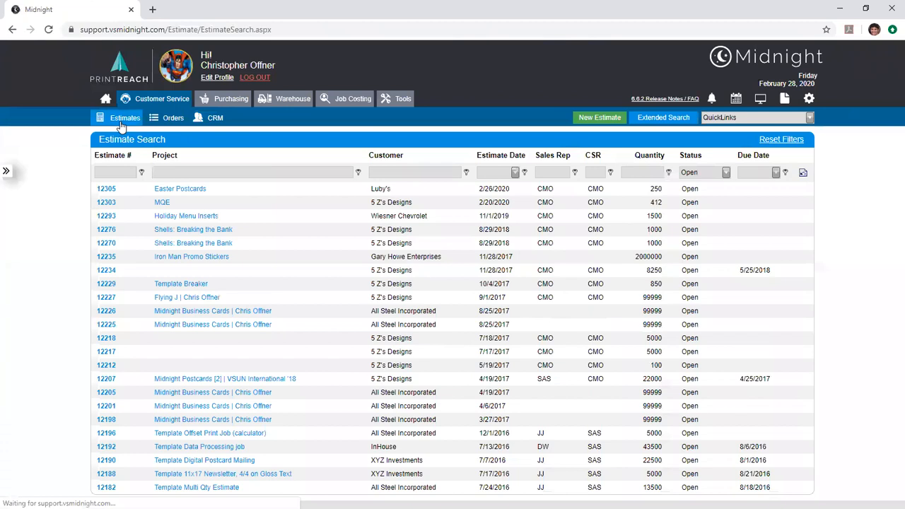
click(164, 231)
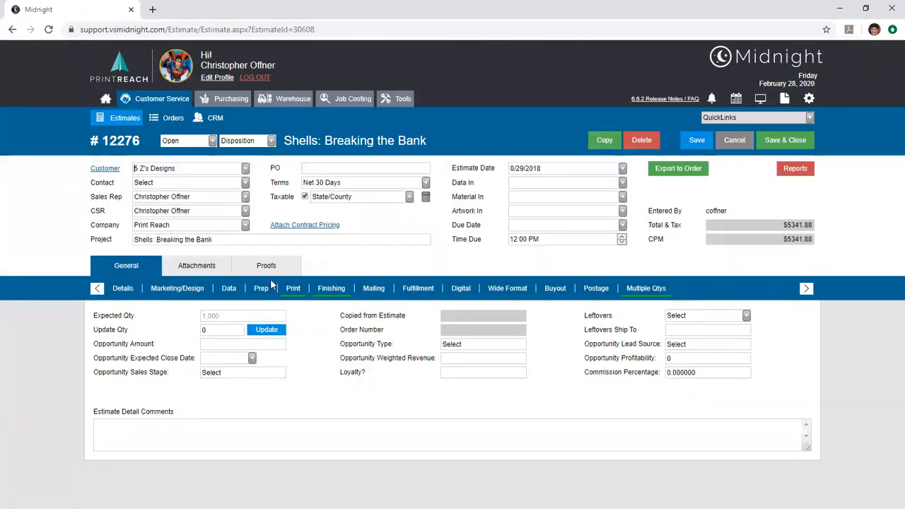
click(294, 294)
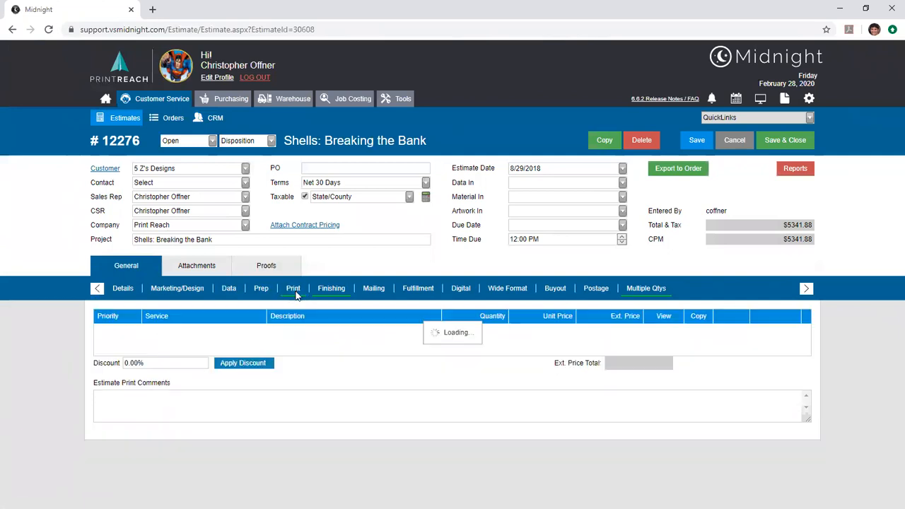
click(262, 354)
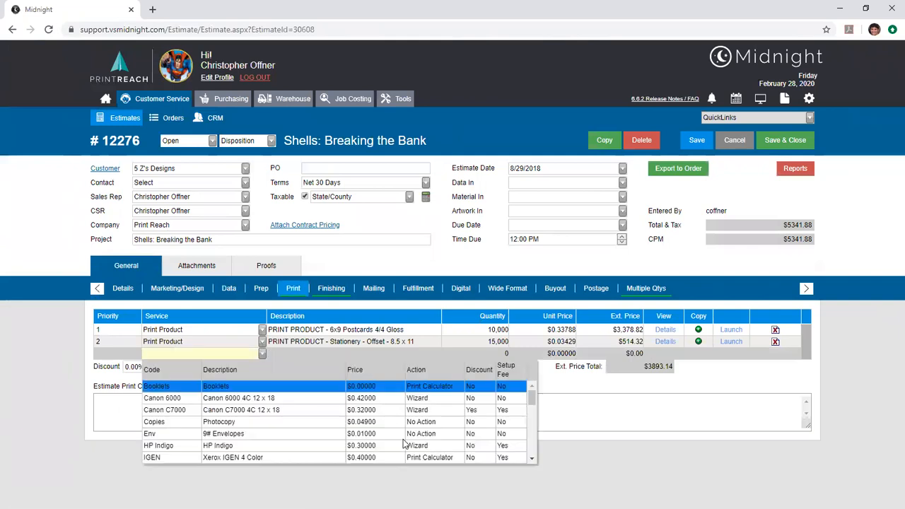
click(378, 310)
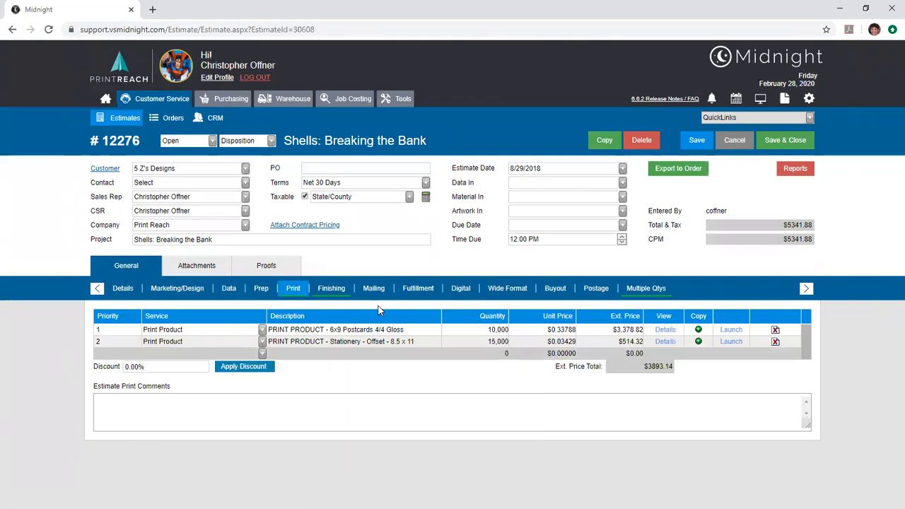
Step: Attach the LeadForce contract pricing project to the Shells: Breaking the Bank estimate and save the selection
click(298, 223)
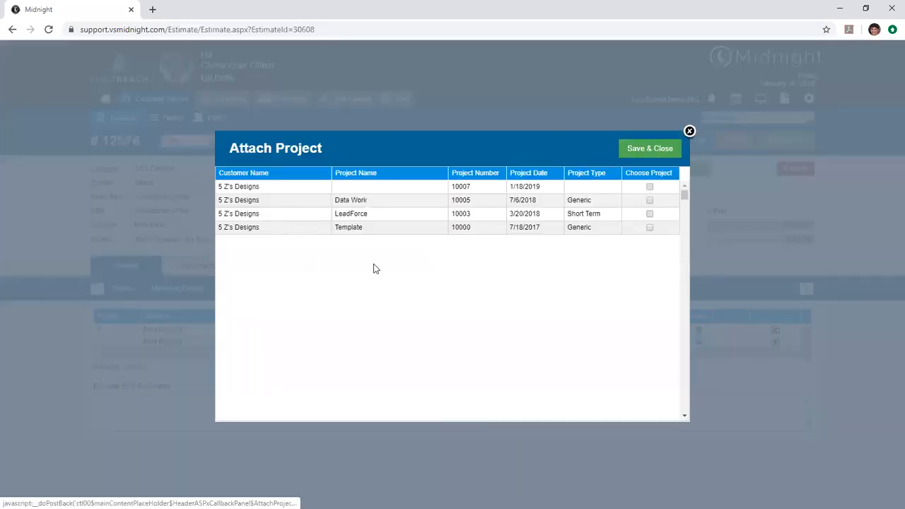
click(649, 213)
click(650, 149)
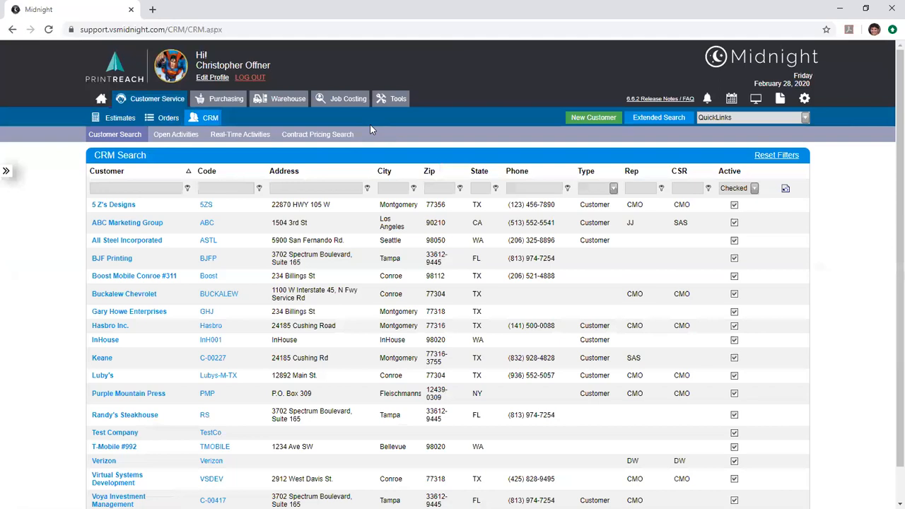
Step: Review the customer pricing and contract pricing options in the Estimates/Orders global settings
click(804, 99)
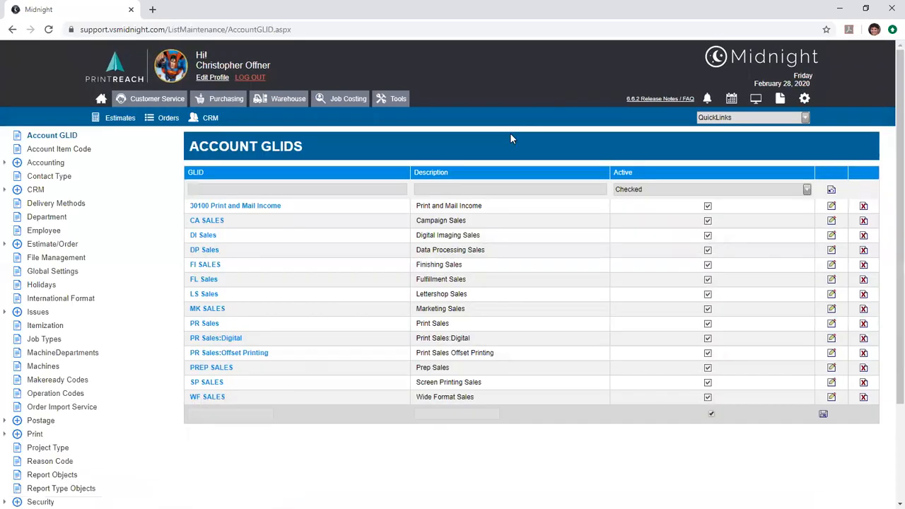
click(53, 274)
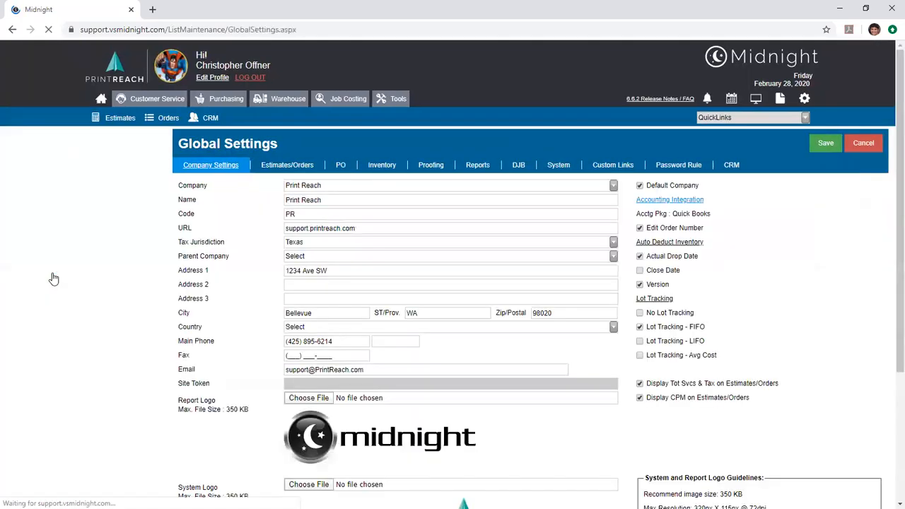
click(302, 166)
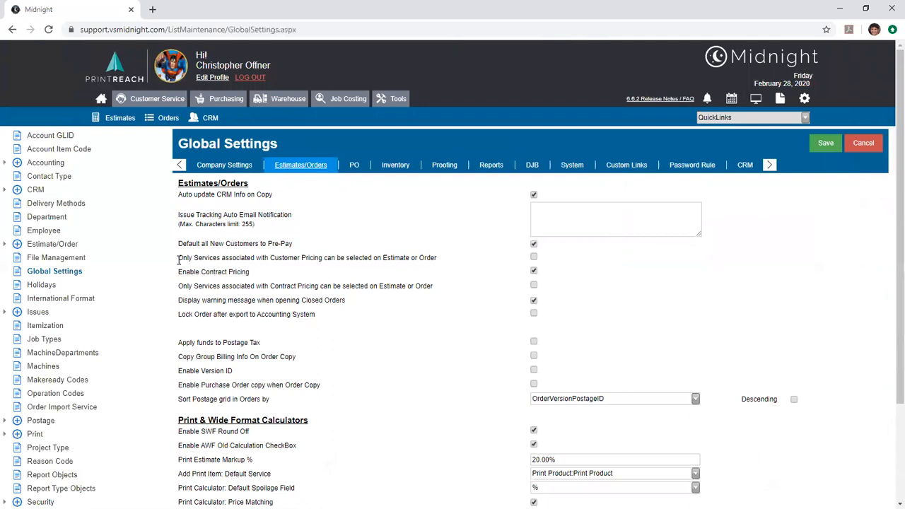
drag(178, 260, 439, 257)
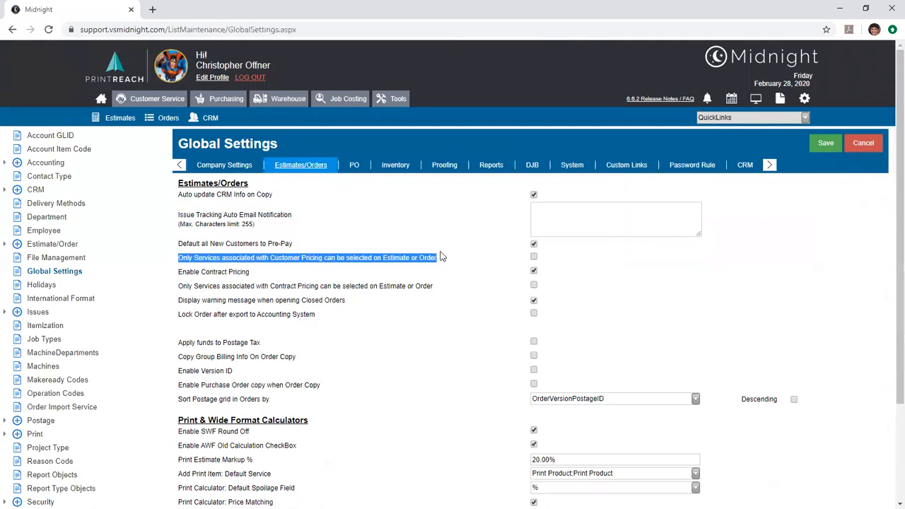
click(216, 261)
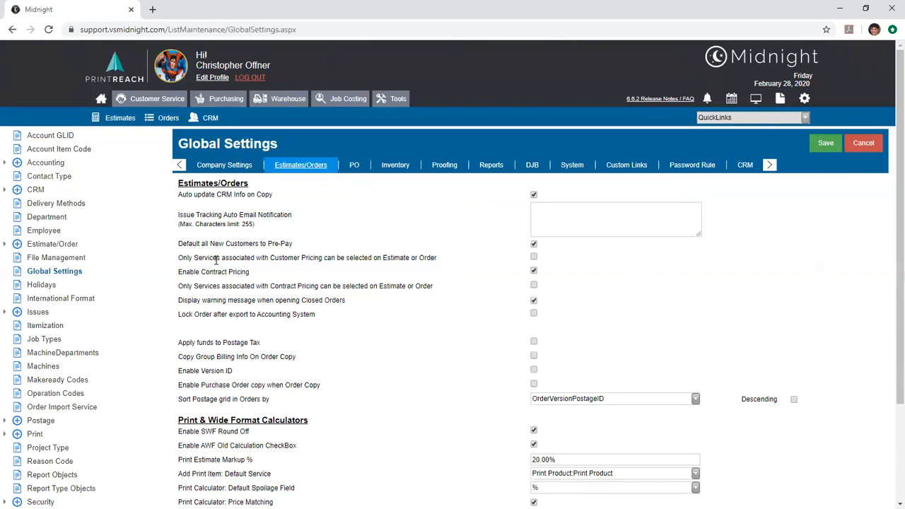
drag(178, 271, 248, 278)
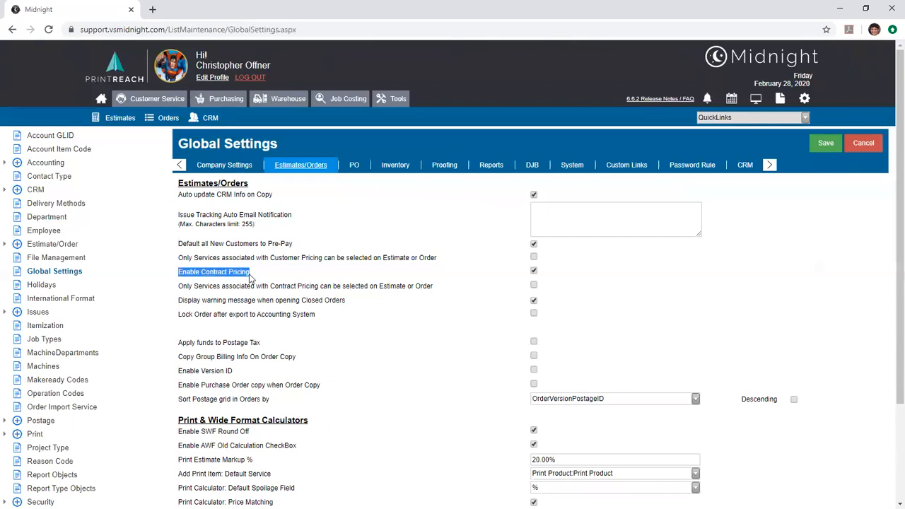
click(527, 283)
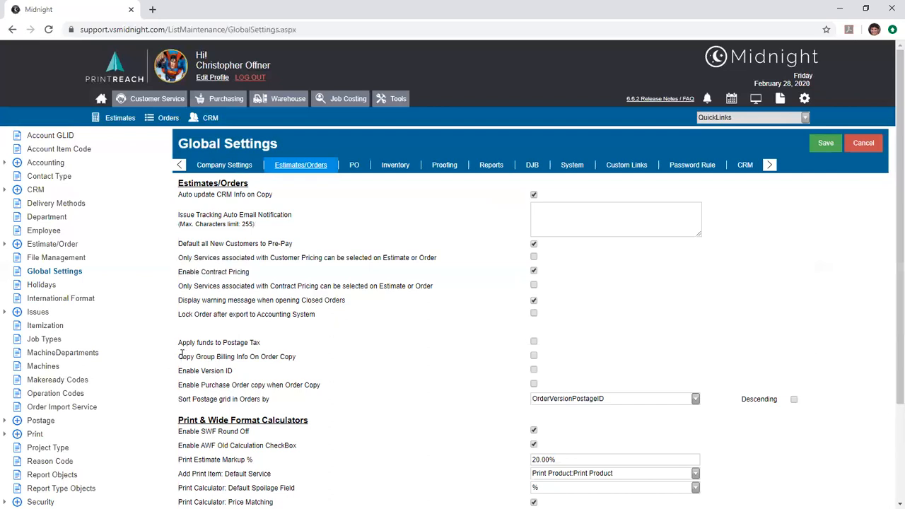
Step: Enable Copy Group Billing Info On Order Copy in the Estimates/Orders global settings and save them
drag(178, 357, 247, 365)
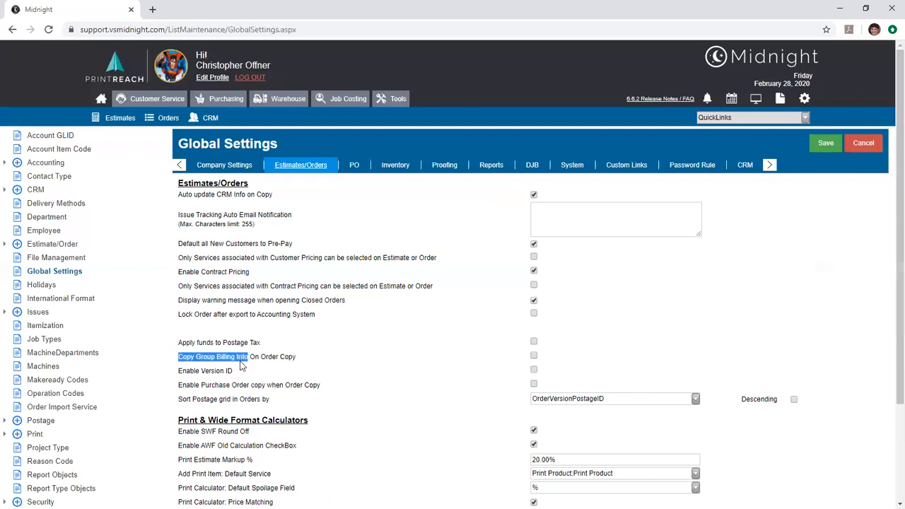
click(535, 364)
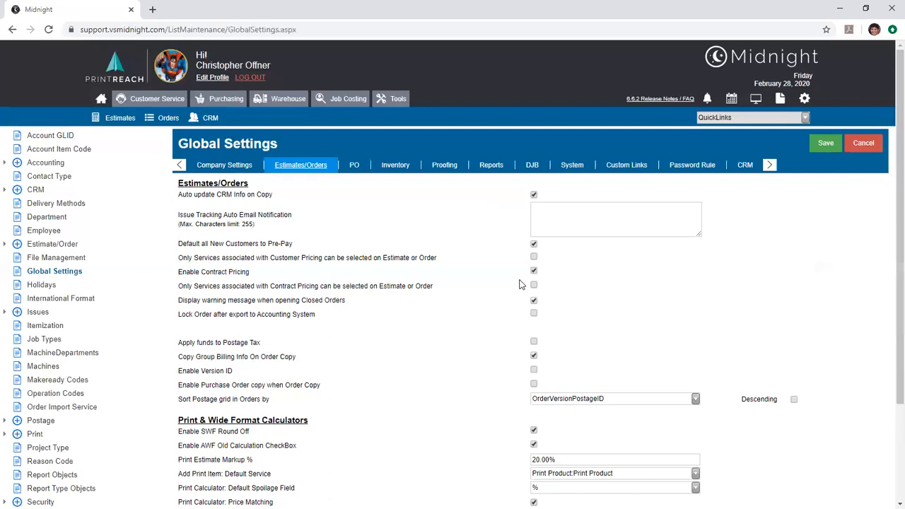
drag(185, 314, 261, 314)
click(258, 314)
click(868, 147)
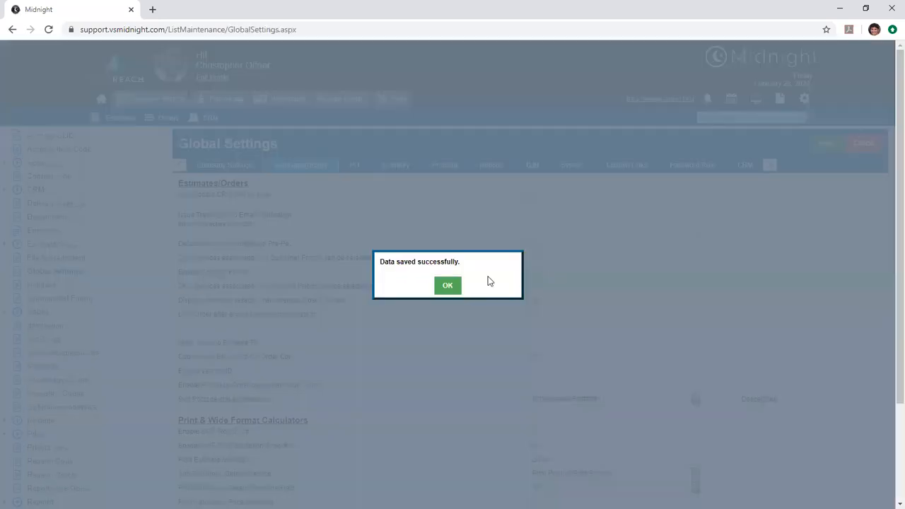
click(458, 287)
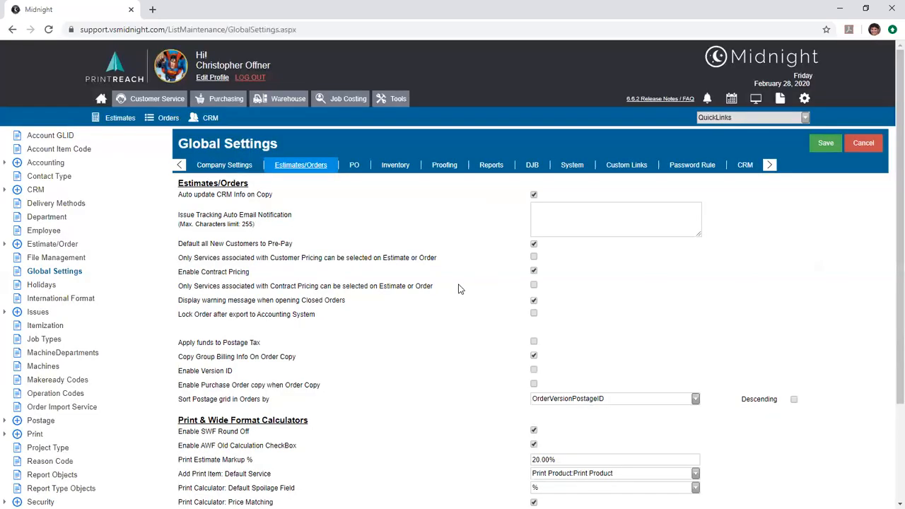
Step: Run the Price Sheet Report from the sales reports and examine its service pricing columns
click(780, 98)
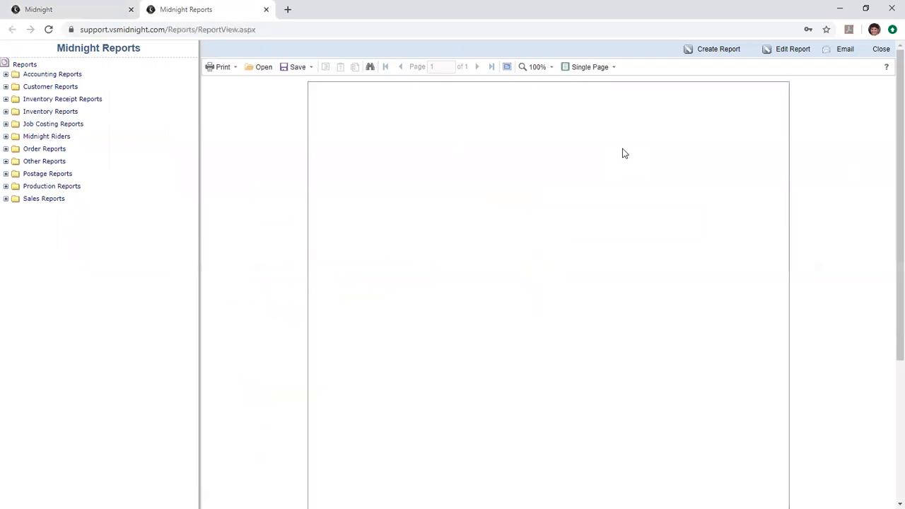
click(6, 200)
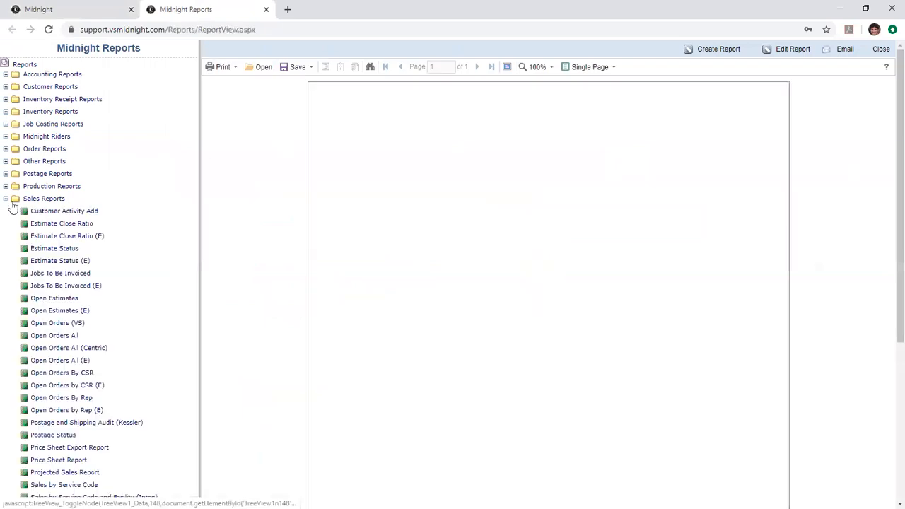
scroll(64, 217, down, 3)
click(77, 292)
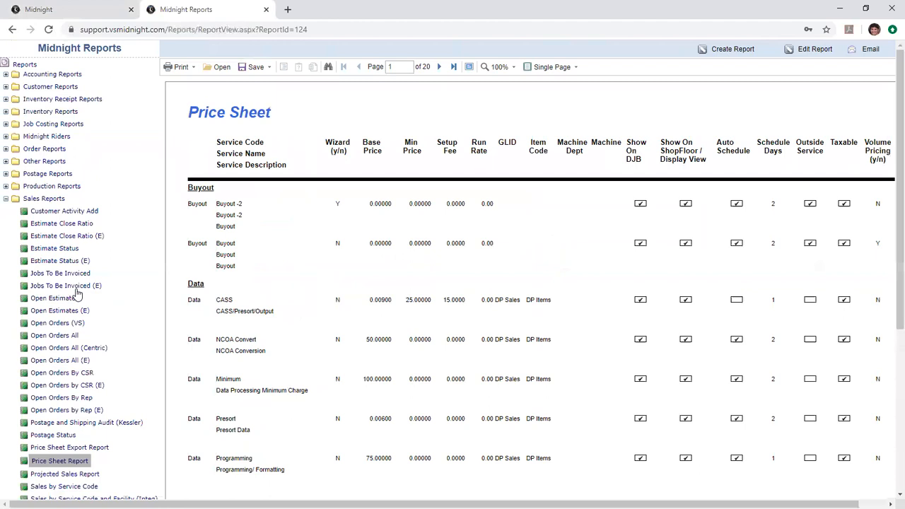
drag(275, 504, 410, 504)
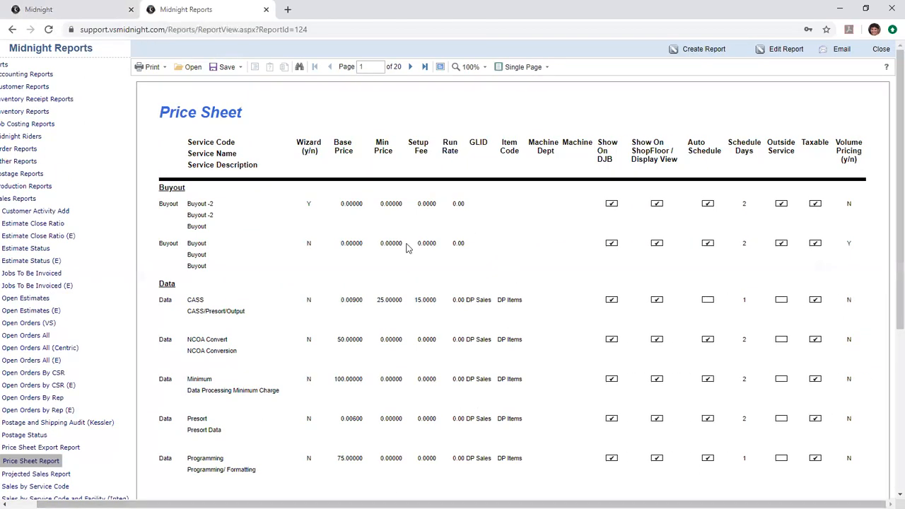
double_click(161, 187)
click(388, 211)
drag(565, 503, 535, 504)
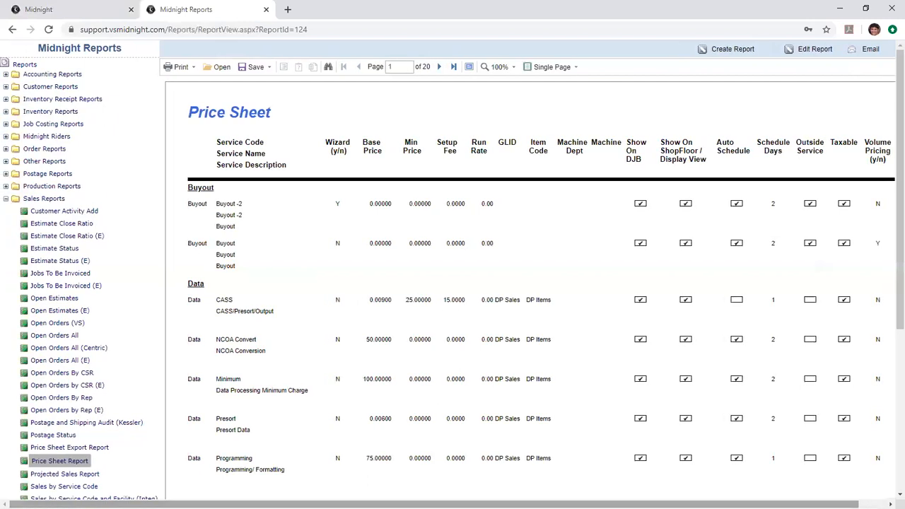
Step: Export all pages of the Price Sheet Export Report as an Excel 97-2003 data-only file, then view and close the workbook
click(99, 450)
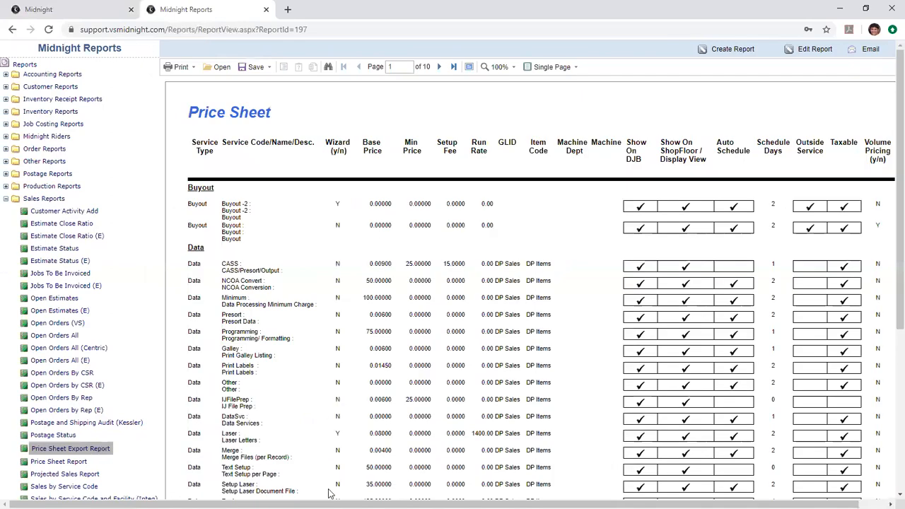
drag(353, 503, 313, 359)
click(254, 66)
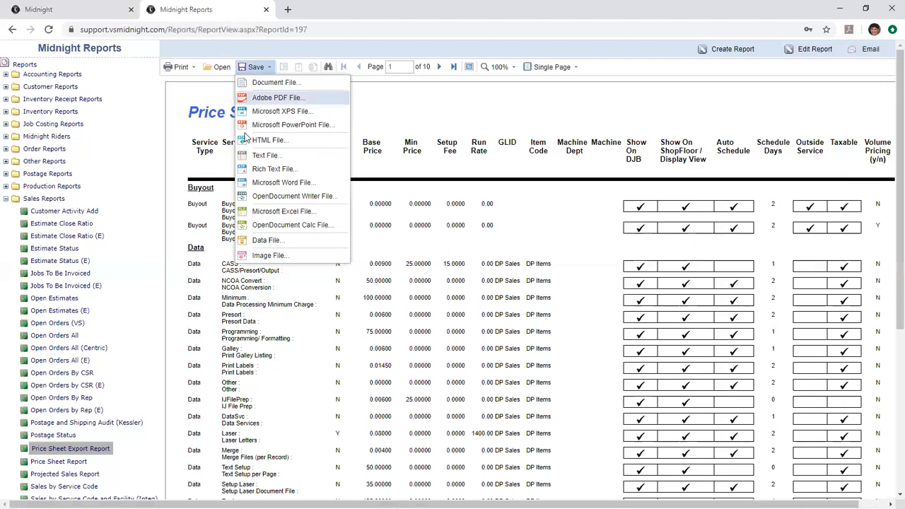
click(283, 211)
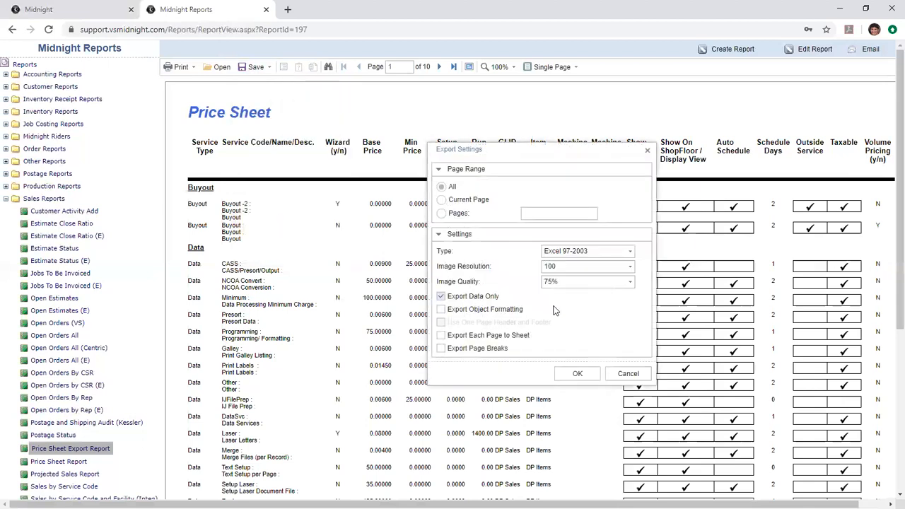
click(574, 374)
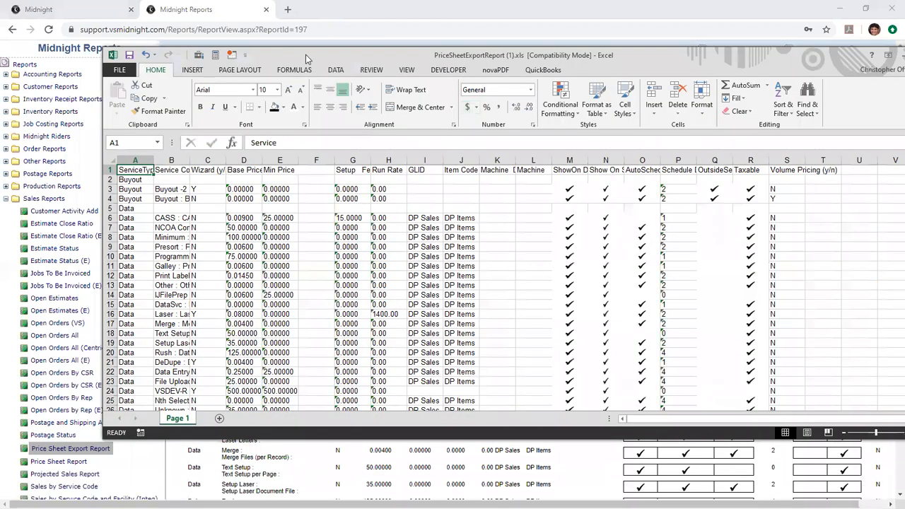
key(alt+F4)
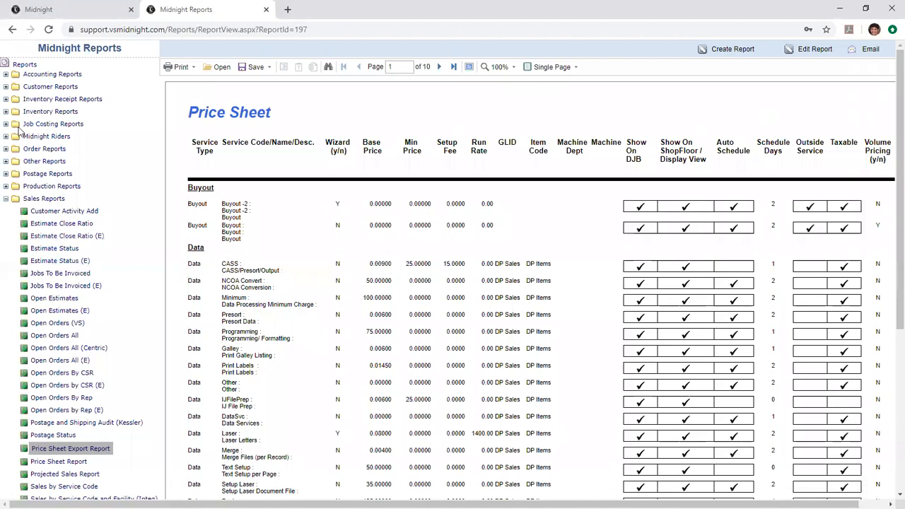
Step: Run the Service Wizard Detail report and look through the available job costing reports
click(6, 161)
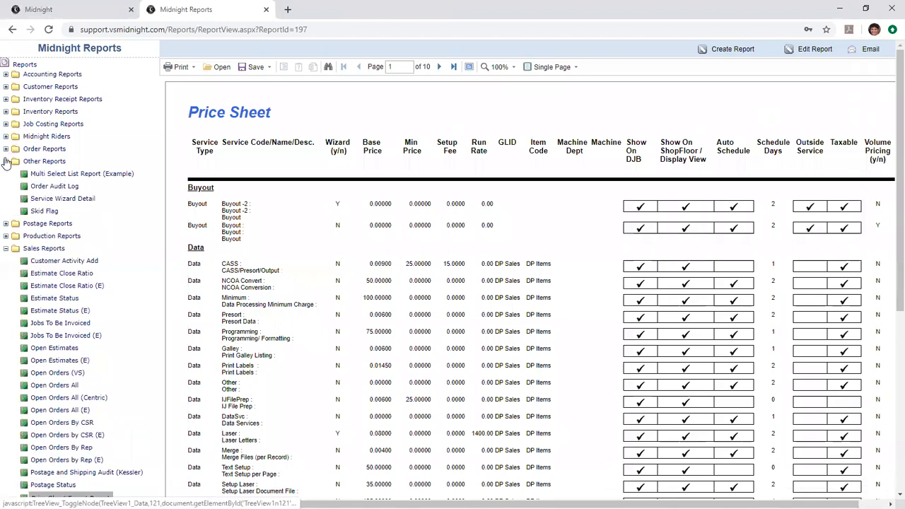
click(44, 201)
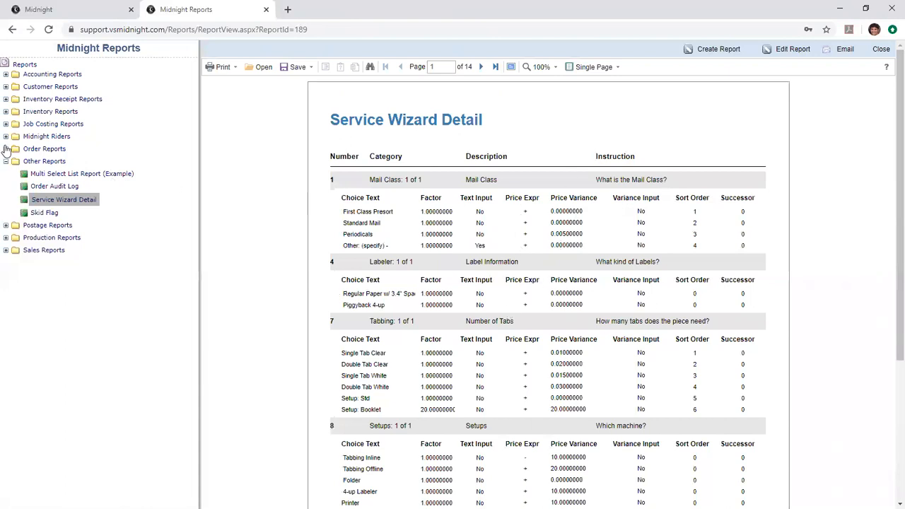
click(5, 124)
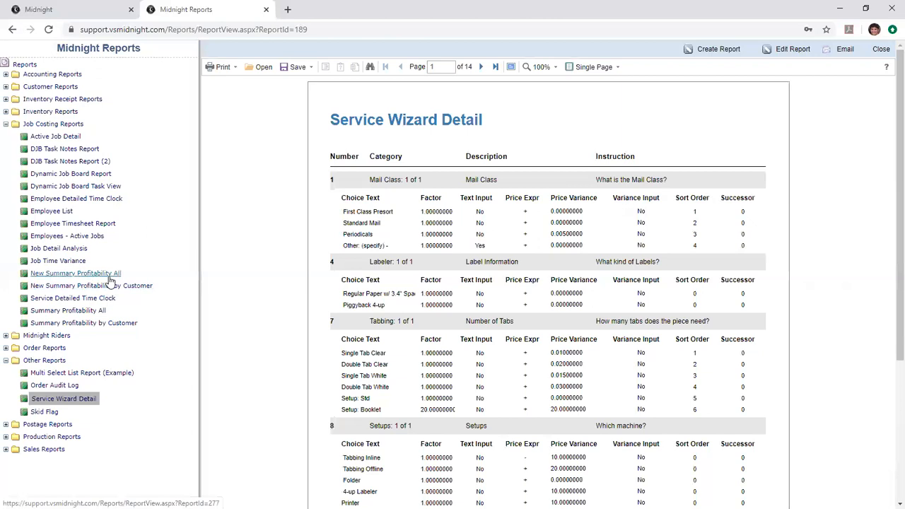
Step: Run the GLID Totals Report for 01/01/2020 to 02/28/2020, review it, and close the reports
click(6, 74)
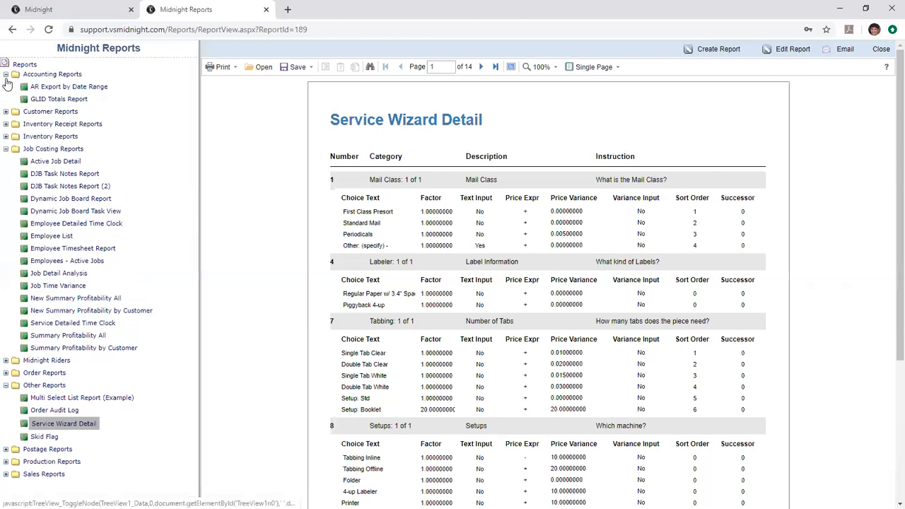
click(77, 101)
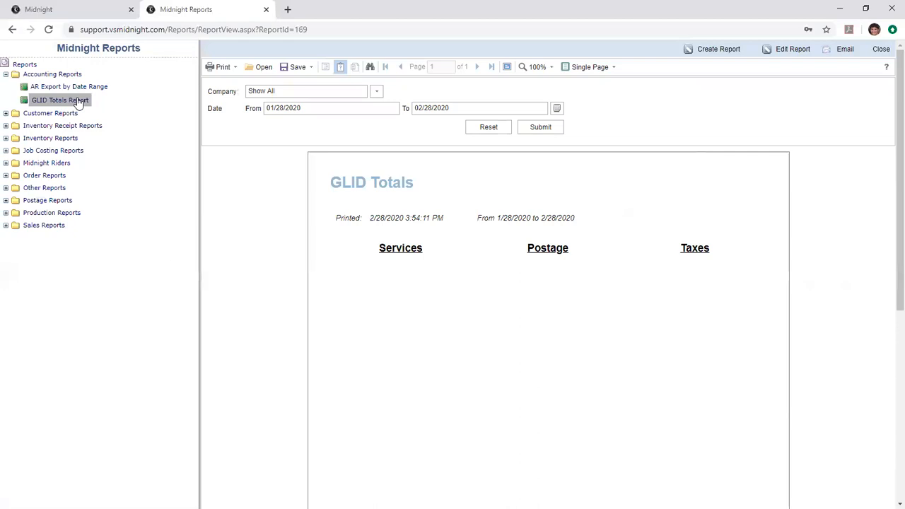
click(556, 108)
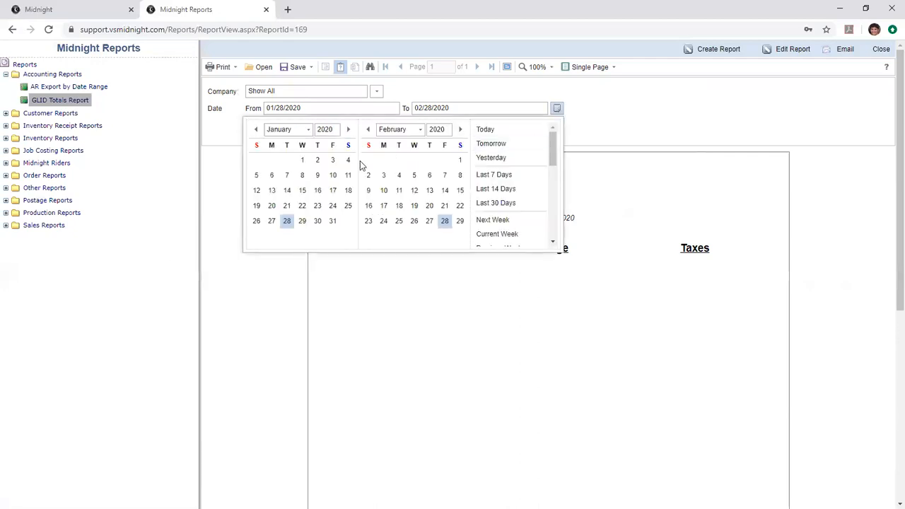
click(302, 159)
click(543, 131)
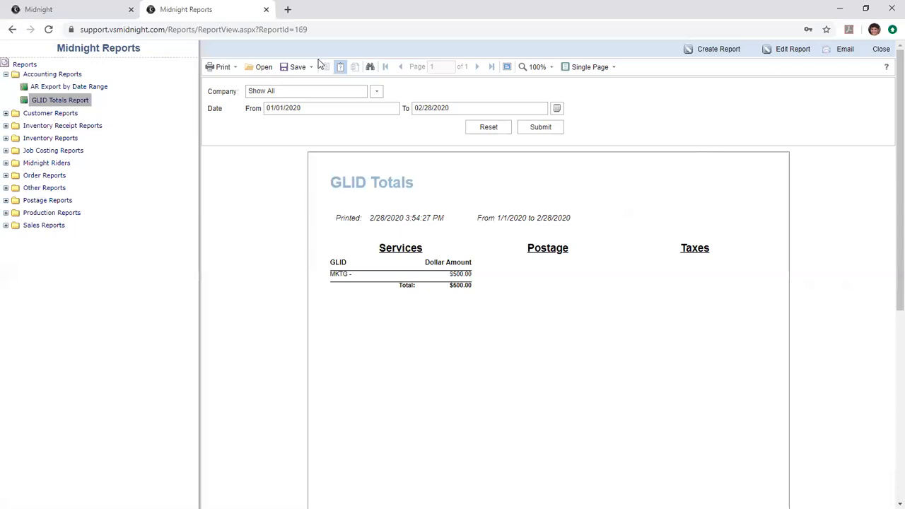
key(ctrl+w)
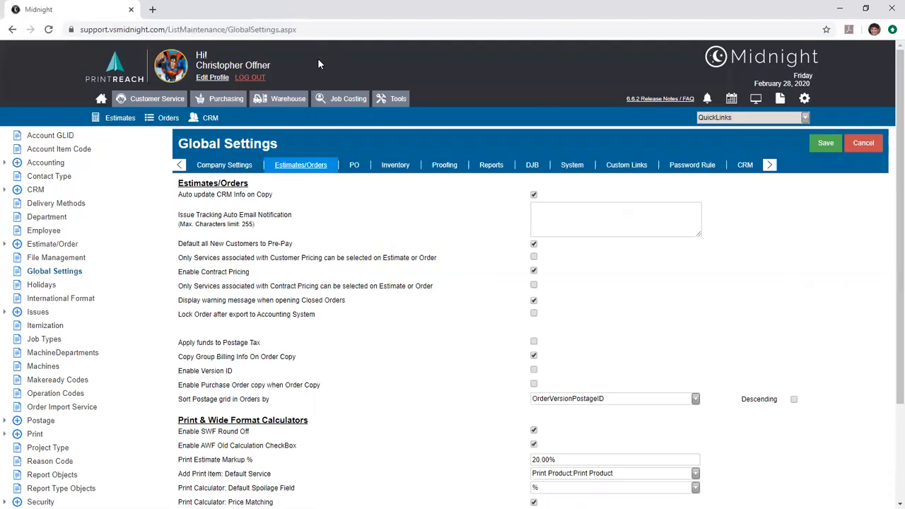